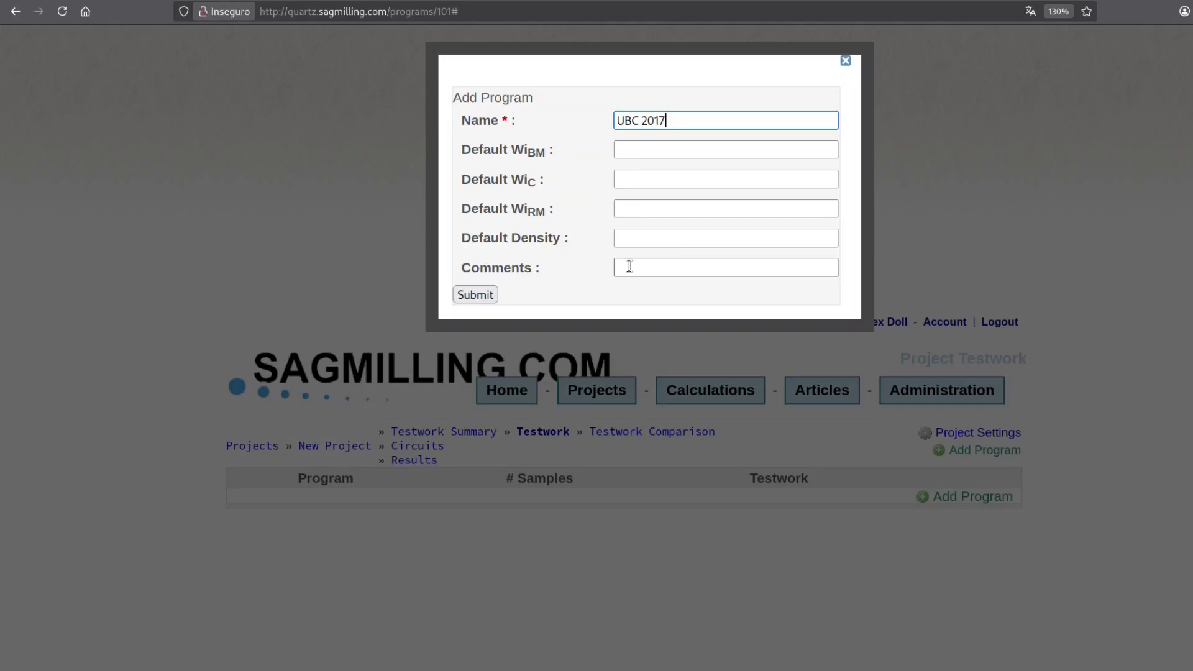
- Submit the new program UBC 2017 and open the form for adding samples to it
{"action": "left_click", "coordinate": [470, 294]}
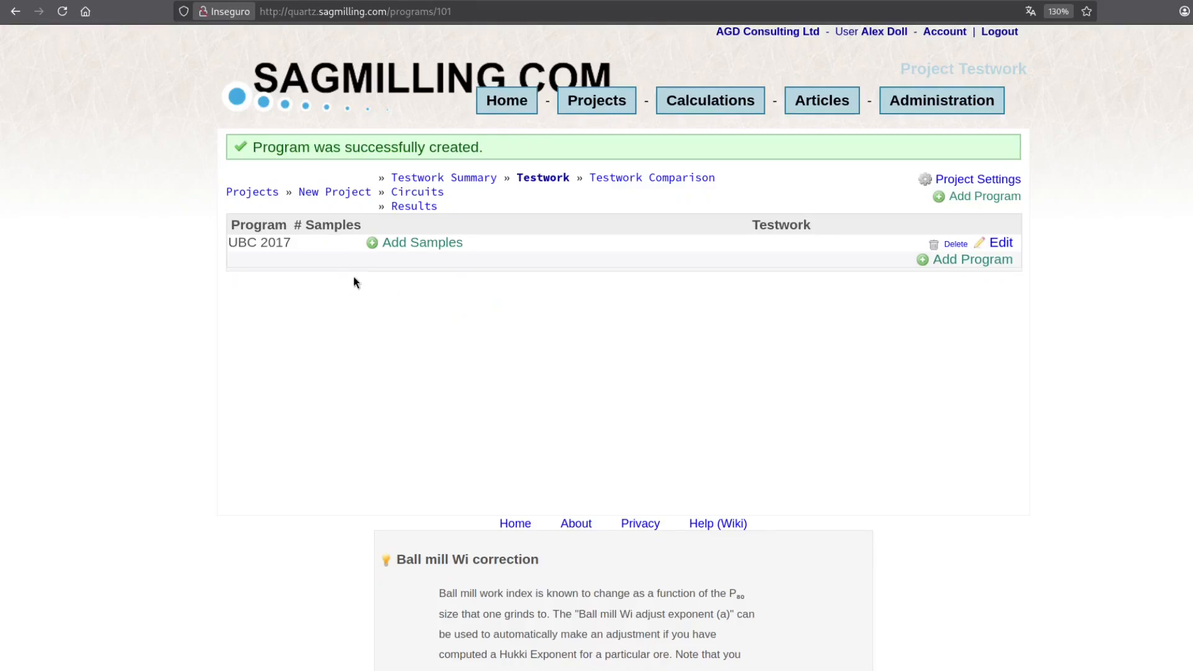
{"action": "left_click", "coordinate": [417, 249]}
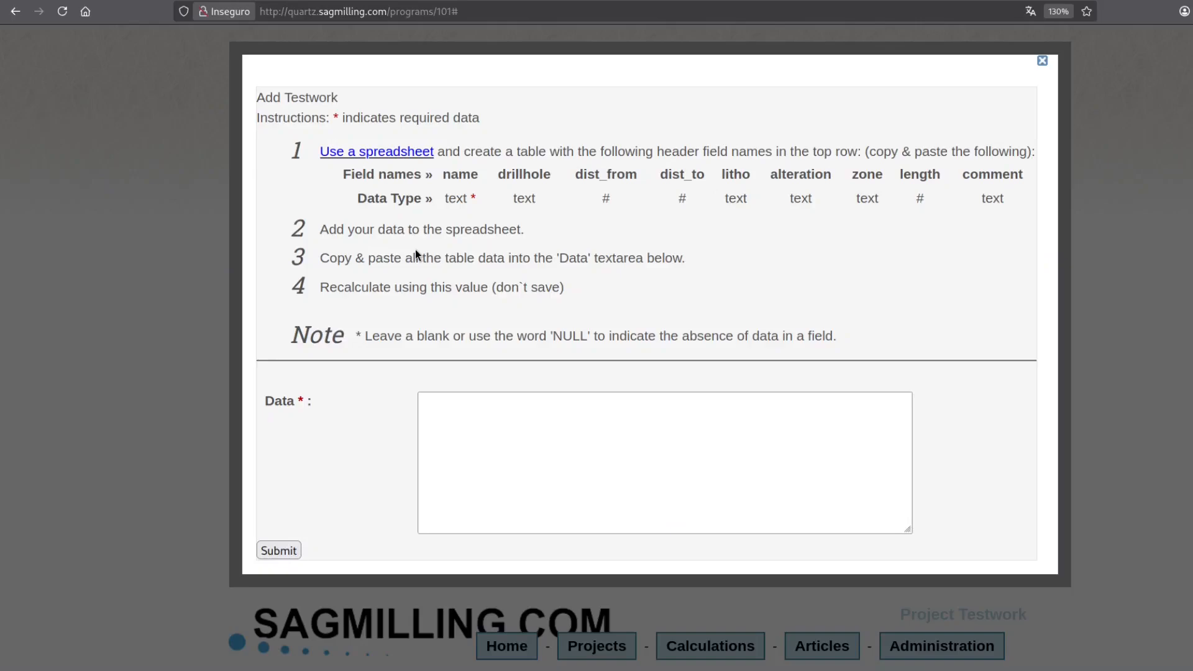
- Switch to TestworkTemplate.ods in LibreOffice Calc and examine the header row and sample names on the Samples sheet
{"action": "left_click", "coordinate": [378, 156]}
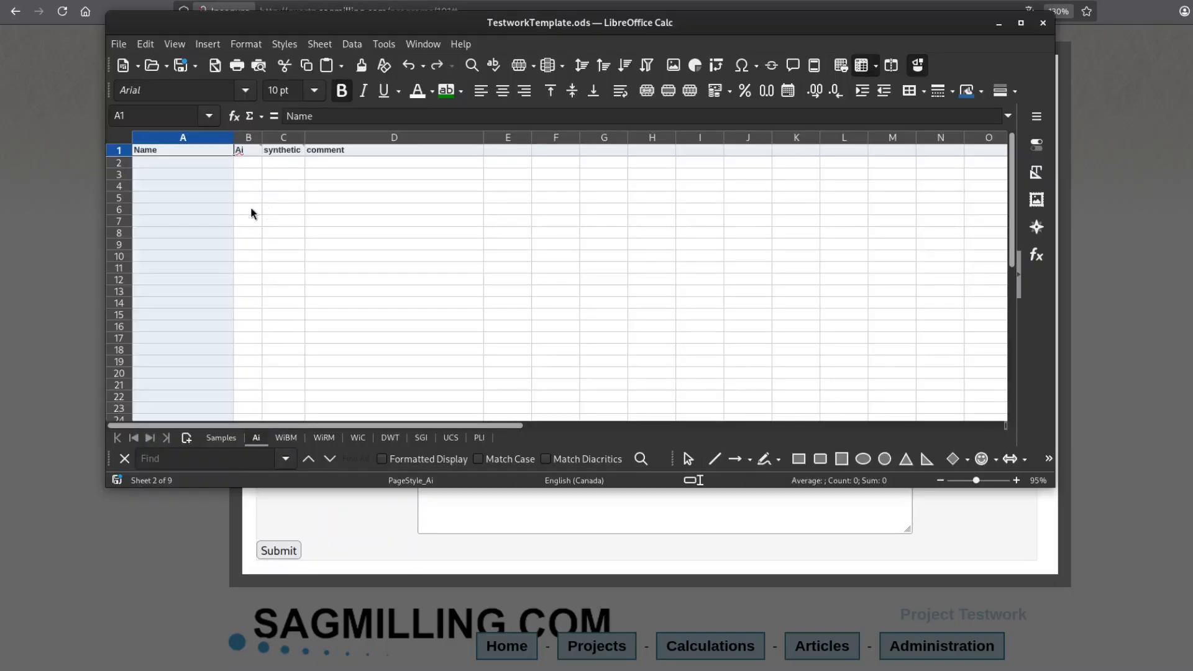
{"action": "left_click", "coordinate": [221, 438]}
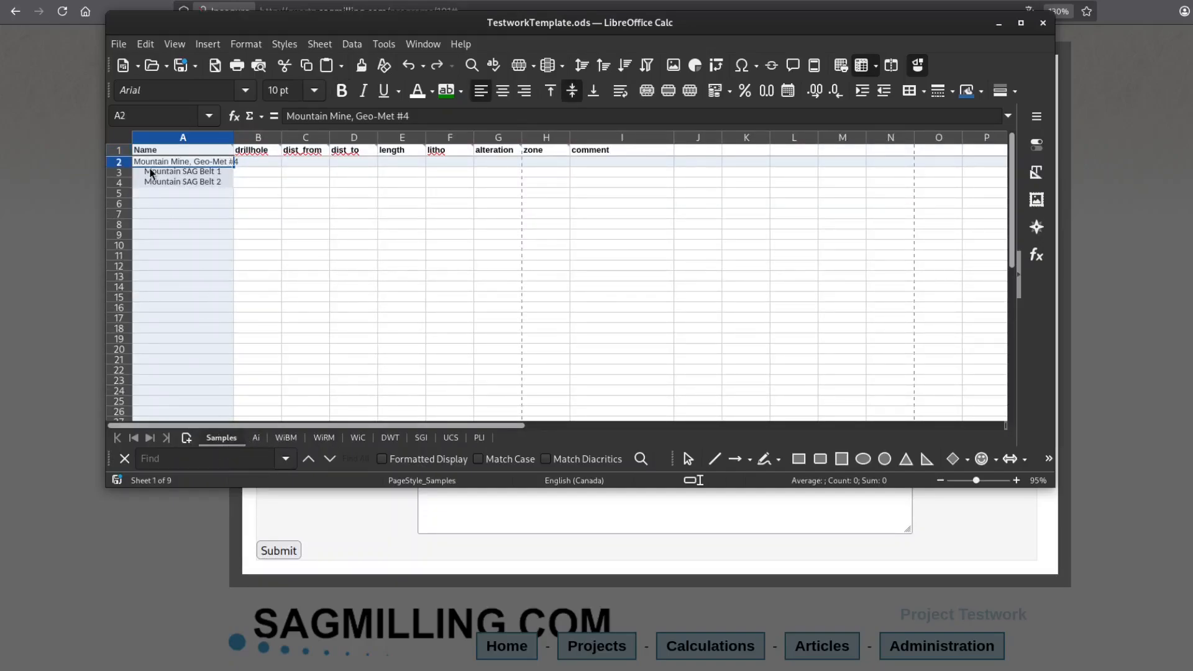
{"action": "left_click", "coordinate": [173, 153]}
{"action": "left_click_drag", "start_coordinate": [172, 153], "coordinate": [606, 155]}
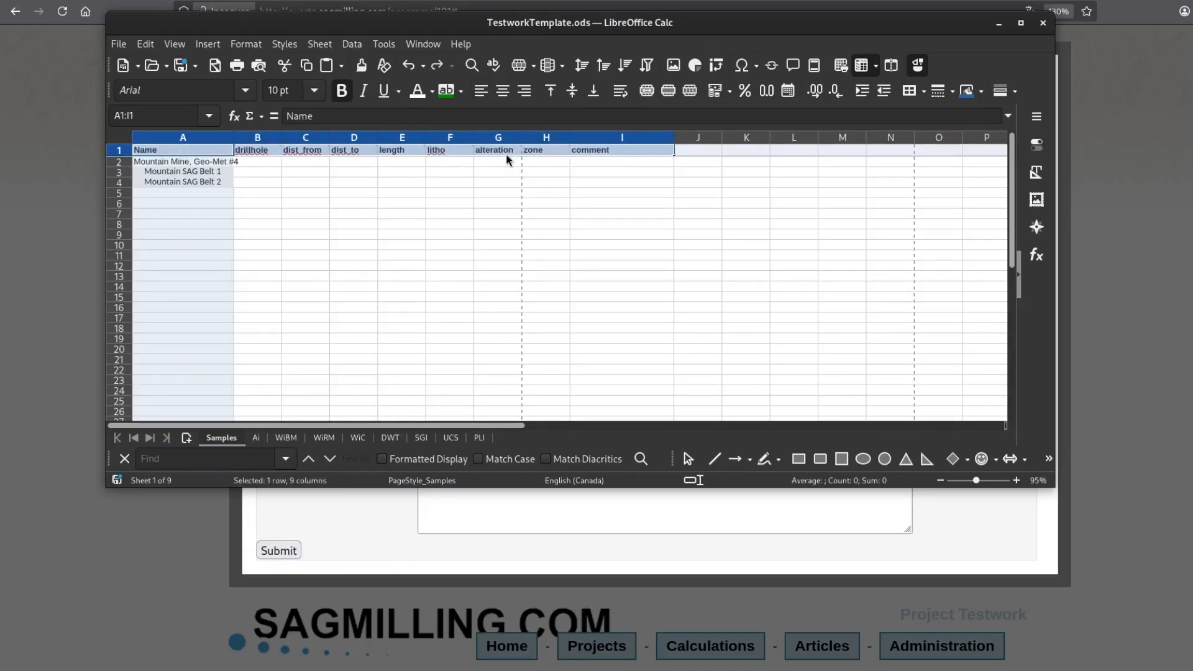
{"action": "left_click", "coordinate": [199, 161]}
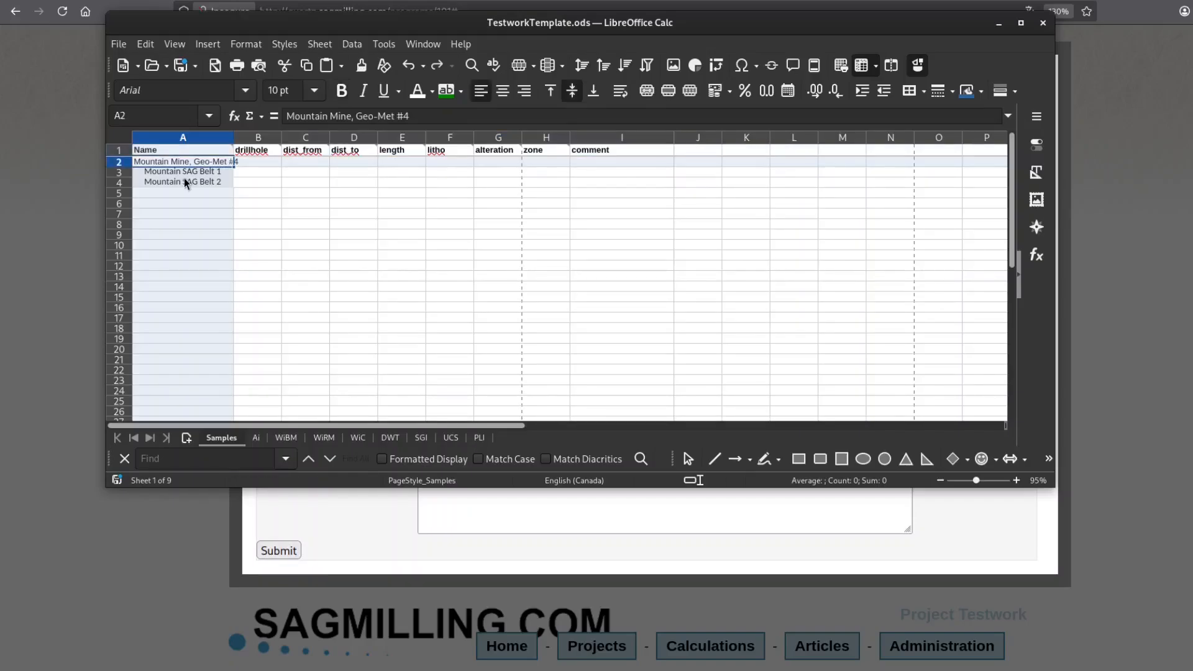
{"action": "left_click", "coordinate": [184, 172]}
{"action": "left_click", "coordinate": [180, 183]}
{"action": "left_click", "coordinate": [185, 160]}
{"action": "left_click", "coordinate": [186, 173]}
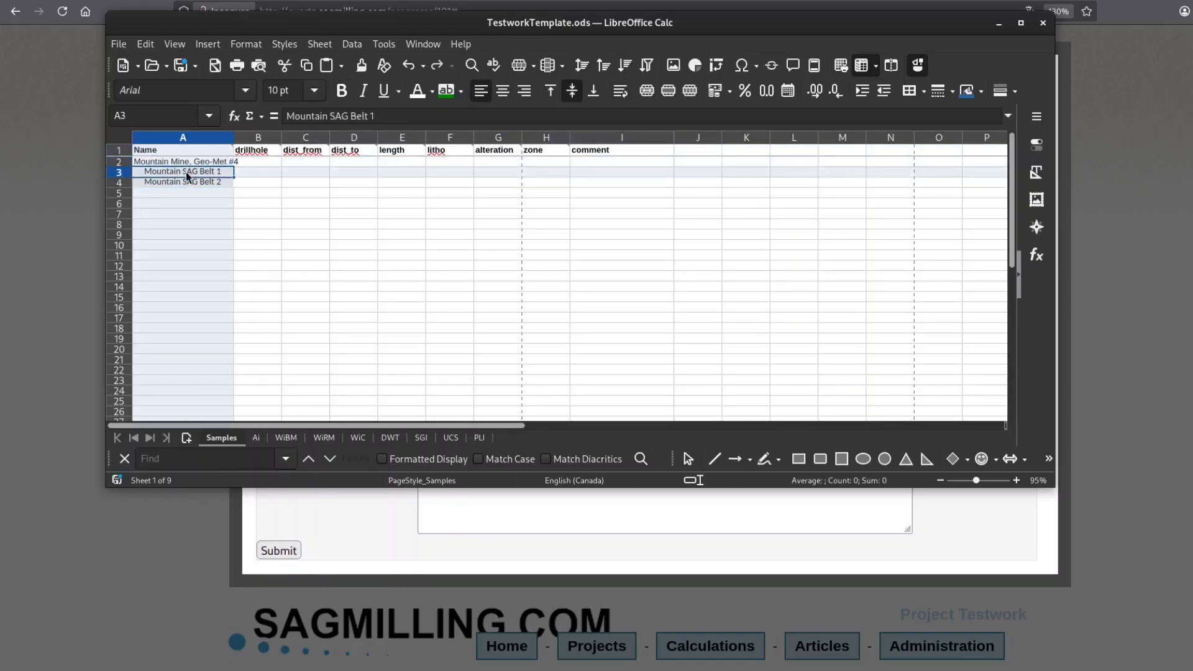
{"action": "left_click", "coordinate": [187, 183]}
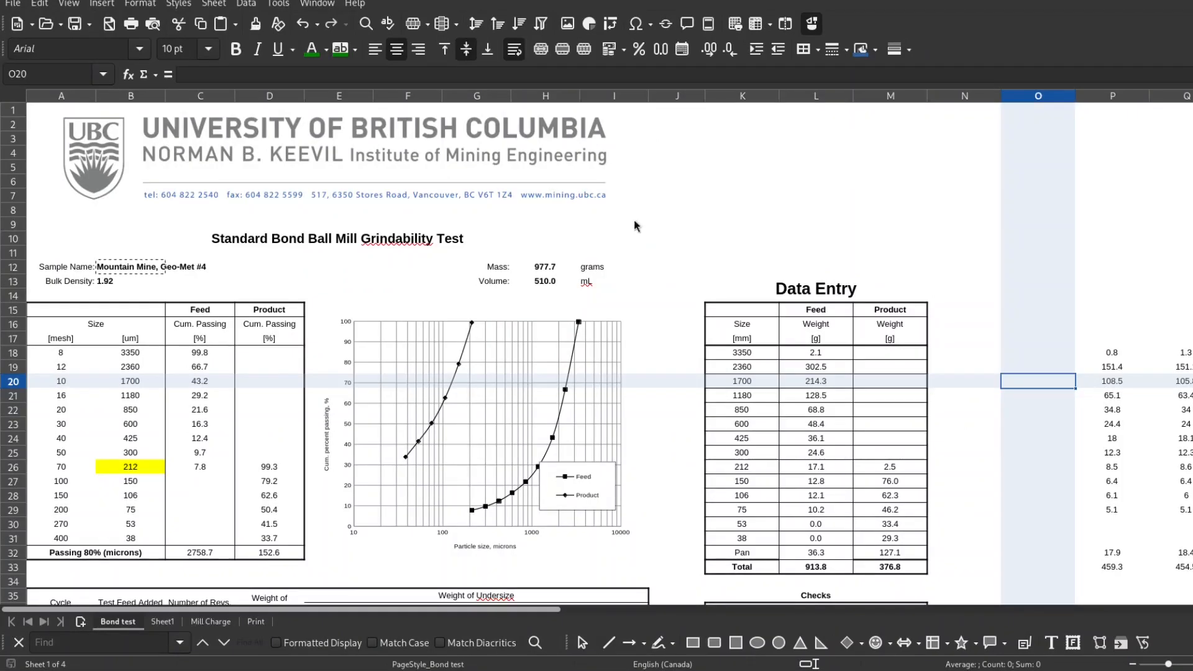
- Switch to the UBC Bond ball mill test workbook and examine its sample name, size distributions and grinding cycle table
{"action": "left_click", "coordinate": [142, 279]}
{"action": "key", "text": "Up"}
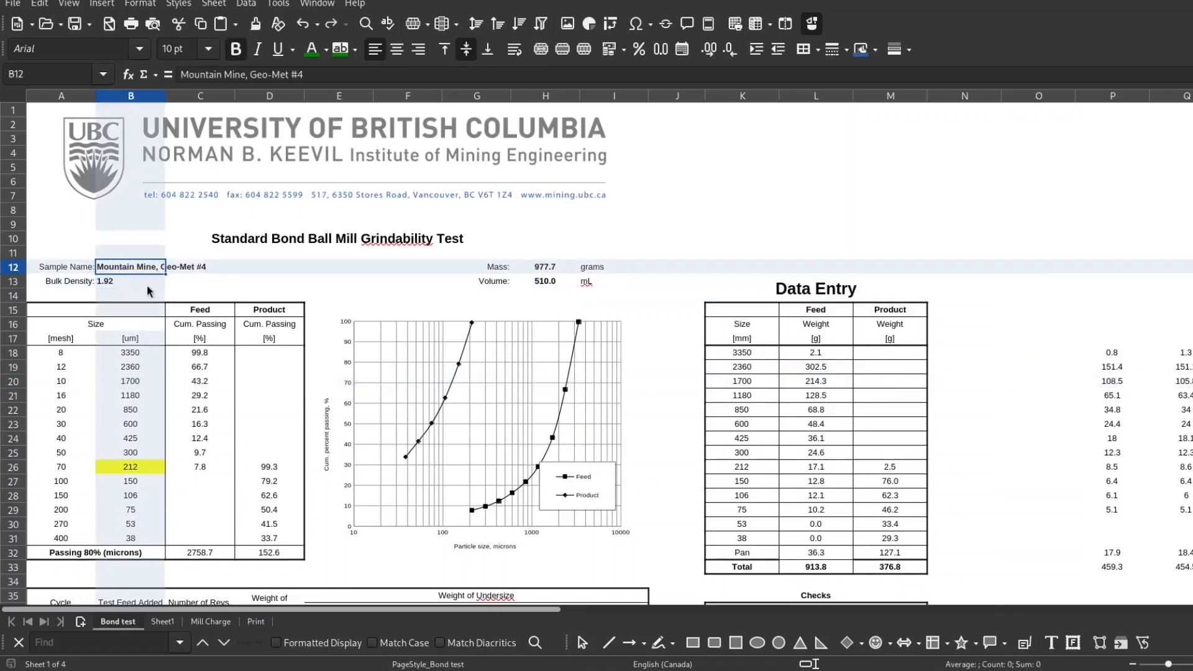
{"action": "scroll", "coordinate": [179, 310], "scroll_direction": "down", "scroll_amount": 4}
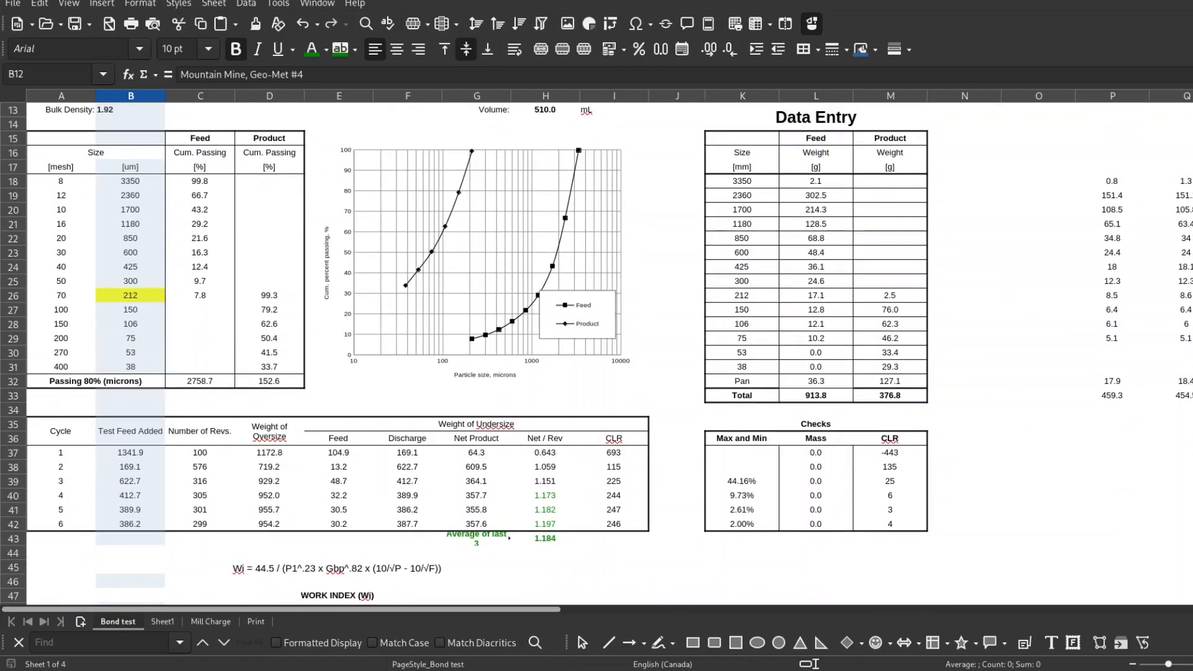
- Switch to the template's WiBM sheet and move its window down so the Bond test report shows above it
{"action": "key", "text": "alt+Tab"}
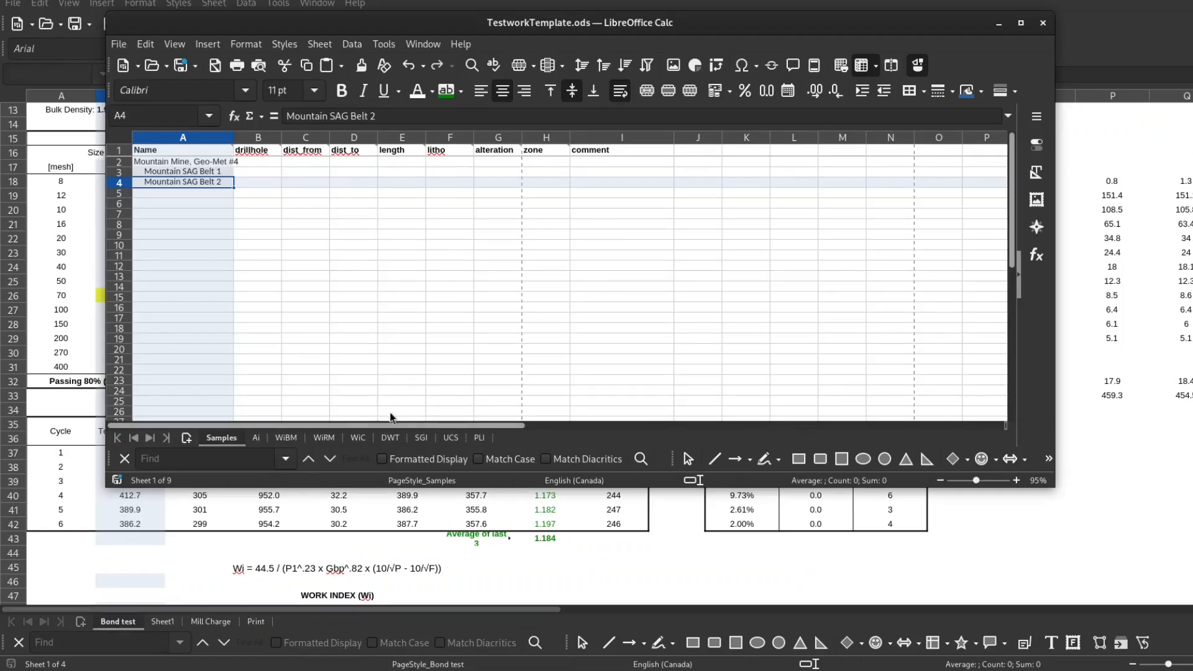
{"action": "left_click", "coordinate": [285, 437]}
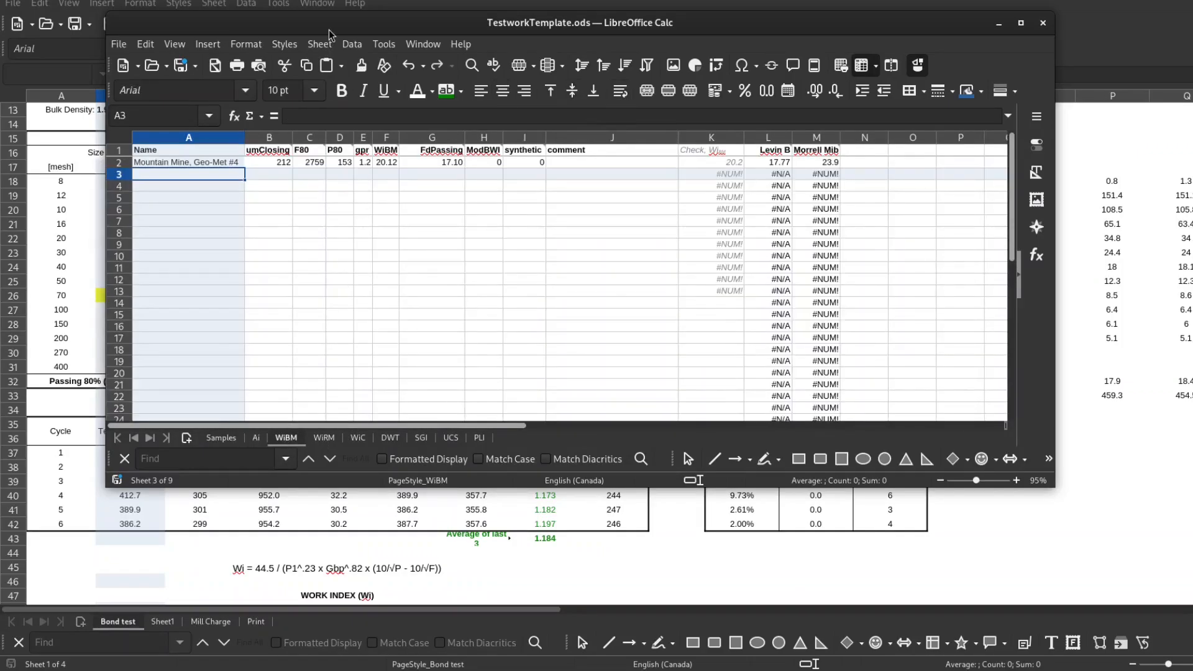
{"action": "left_click_drag", "start_coordinate": [331, 34], "coordinate": [378, 296]}
{"action": "left_click", "coordinate": [255, 425]}
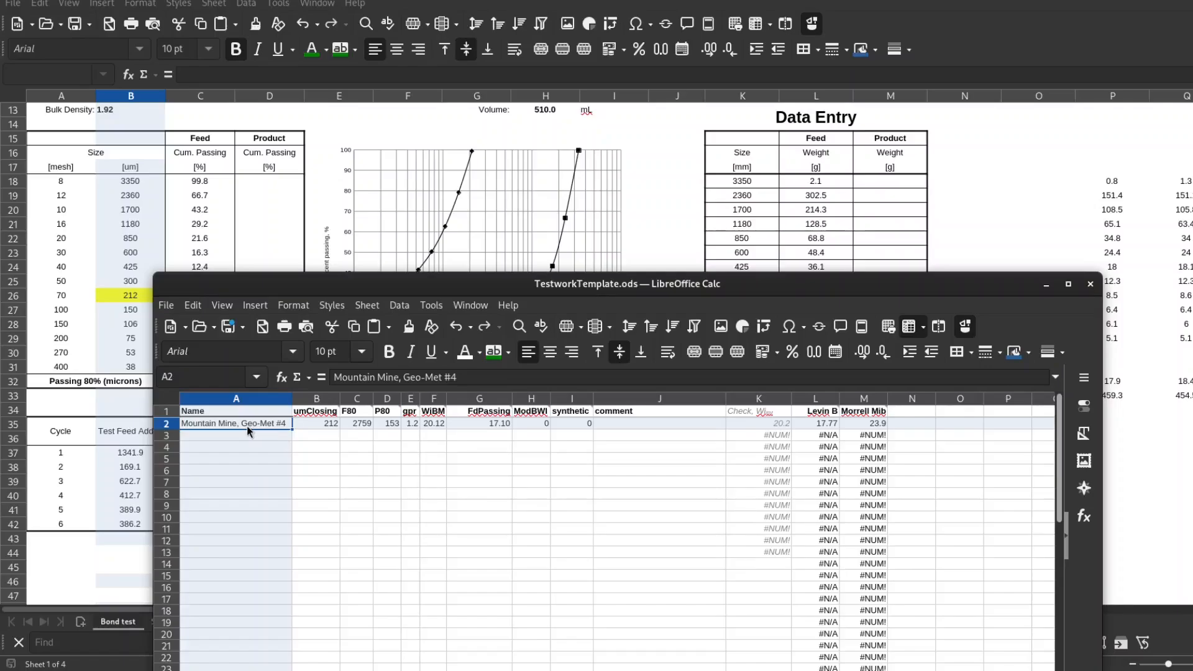
{"action": "left_click_drag", "start_coordinate": [350, 281], "coordinate": [341, 200]}
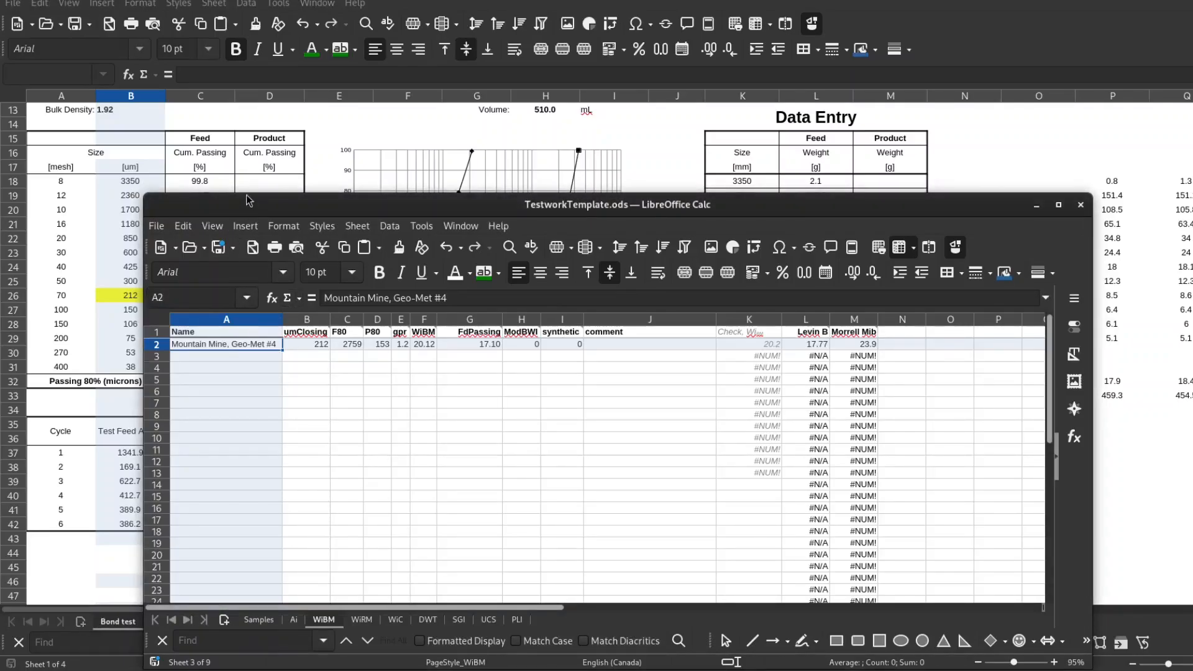
{"action": "left_click_drag", "start_coordinate": [248, 193], "coordinate": [230, 400]}
- Reposition and widen the Bond test report window so the template's WiBM sheet remains reachable beneath it
{"action": "left_click", "coordinate": [266, 310]}
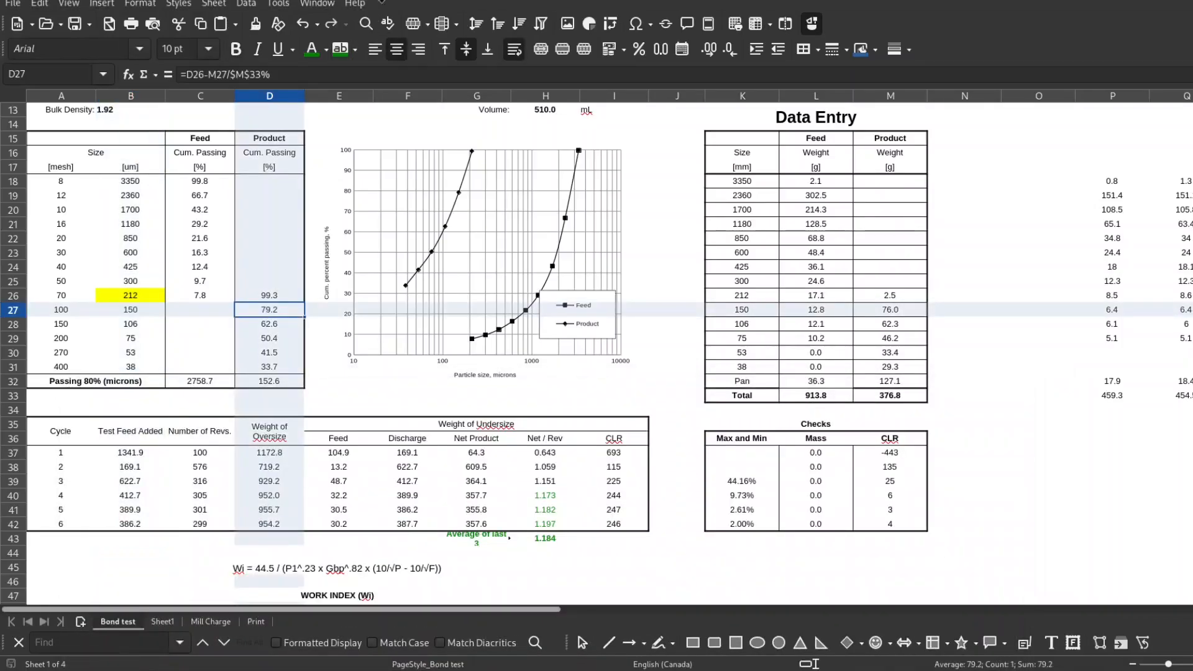
{"action": "left_click_drag", "start_coordinate": [367, 0], "coordinate": [368, 0]}
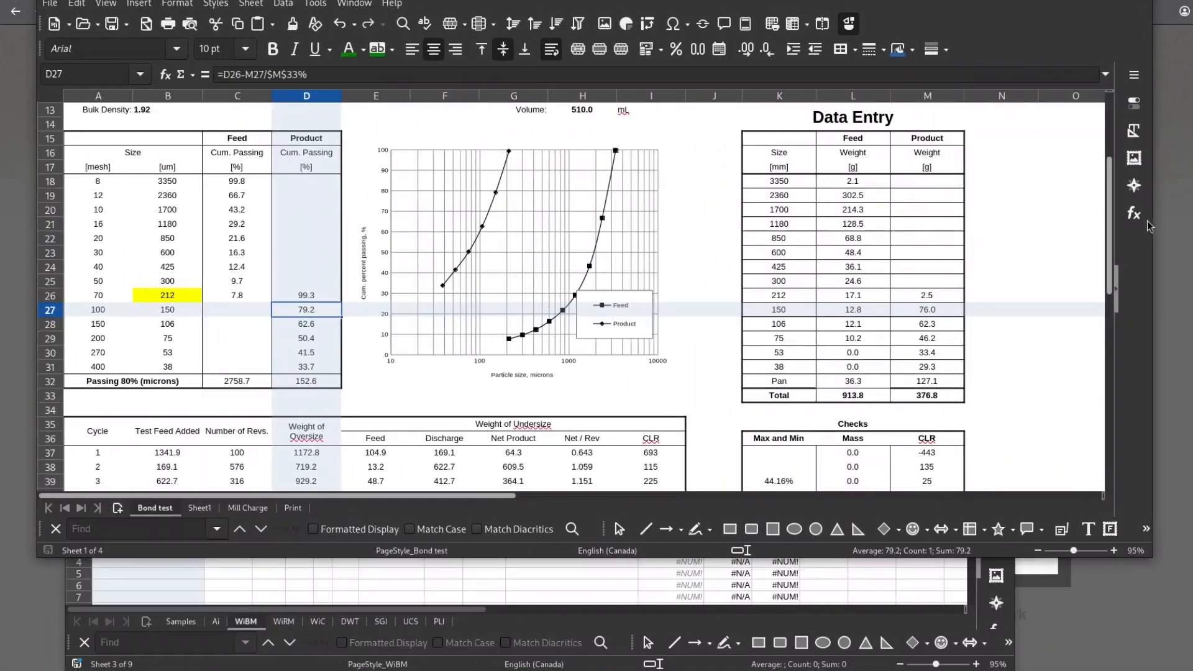
{"action": "left_click_drag", "start_coordinate": [1151, 223], "coordinate": [1191, 222]}
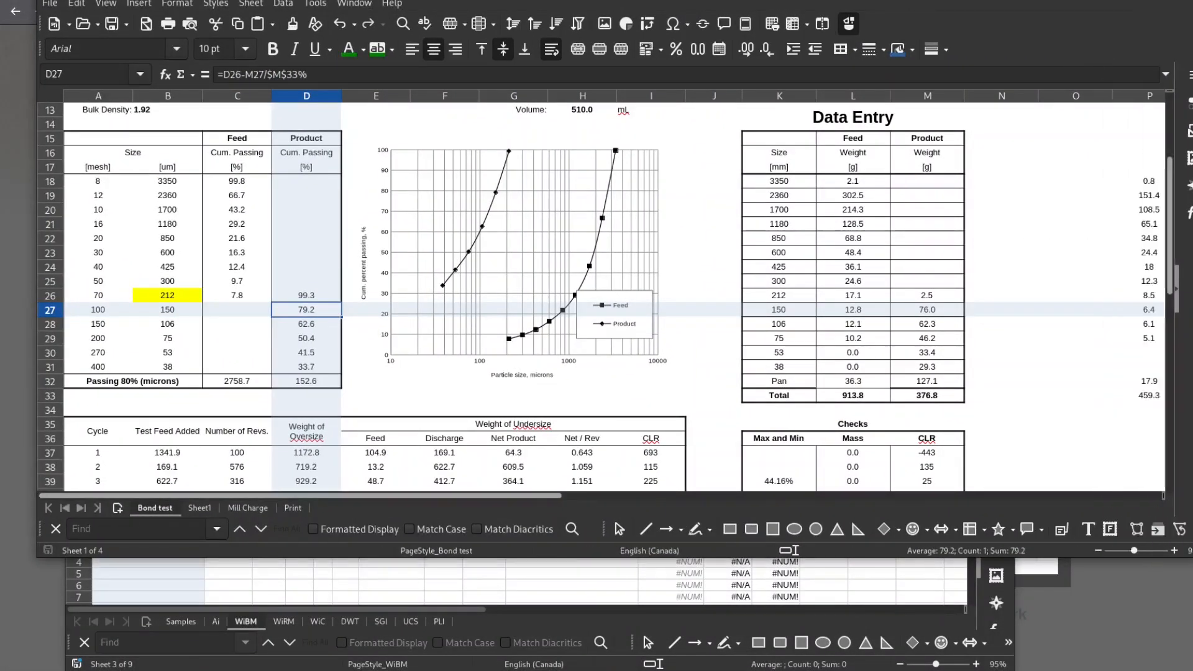
- Compare the sample name in the Bond test report with the name in the first WiBM data row
{"action": "left_click", "coordinate": [415, 595]}
{"action": "scroll", "coordinate": [257, 227], "scroll_direction": "up", "scroll_amount": 1}
{"action": "key", "text": "alt+Tab"}
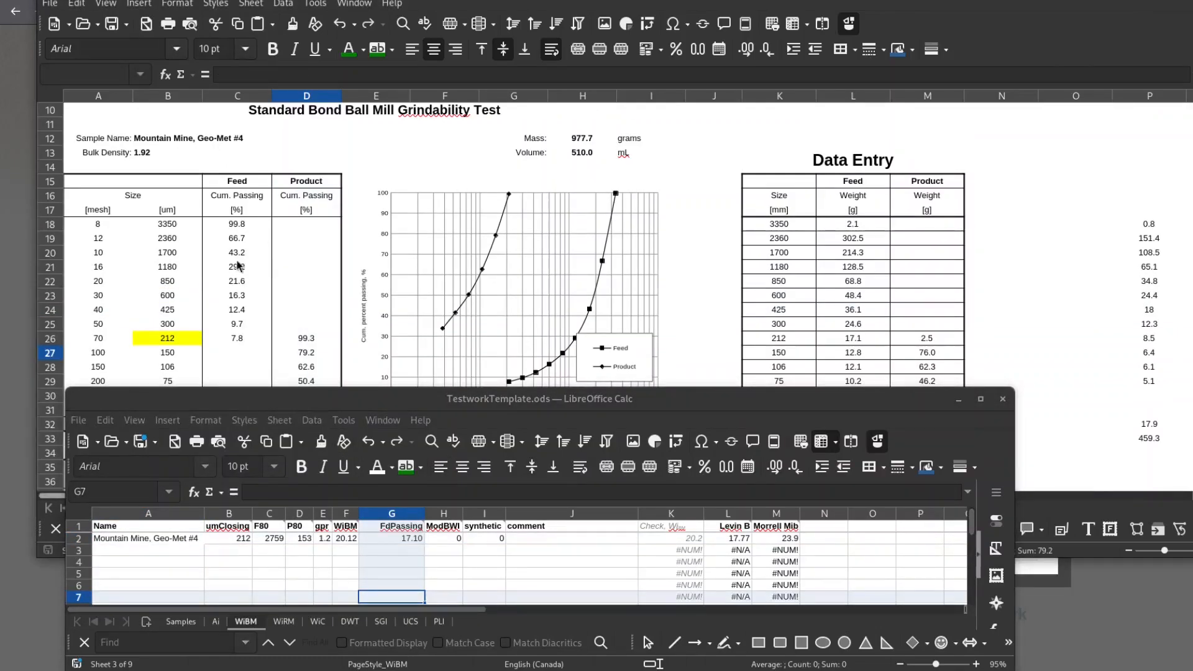
{"action": "scroll", "coordinate": [217, 406], "scroll_direction": "up", "scroll_amount": 1}
{"action": "left_click", "coordinate": [151, 182]}
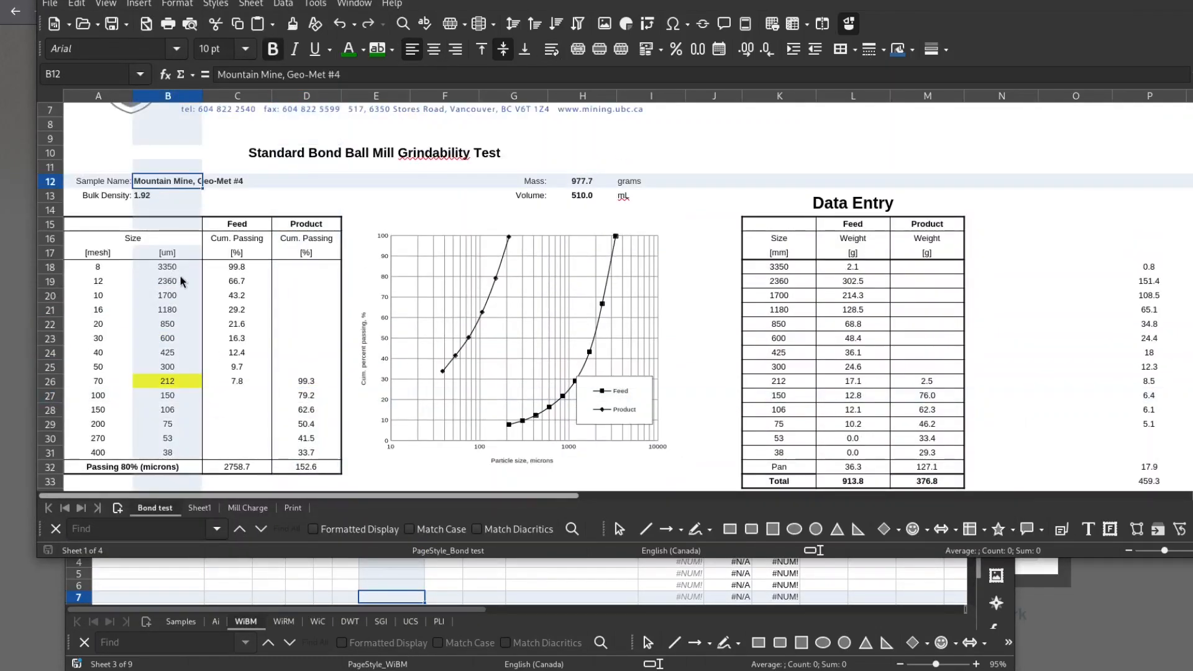
- Compare the umClosing value on the WiBM sheet with the closing screen size in the Bond test report
{"action": "left_click", "coordinate": [295, 586]}
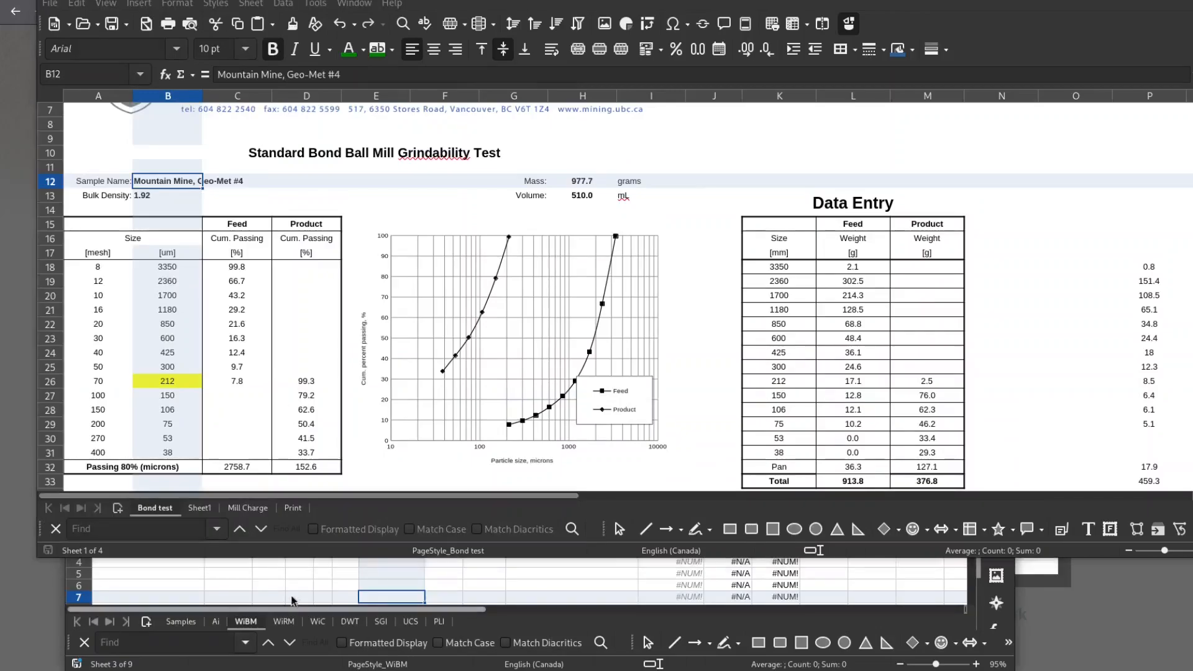
{"action": "left_click", "coordinate": [231, 542]}
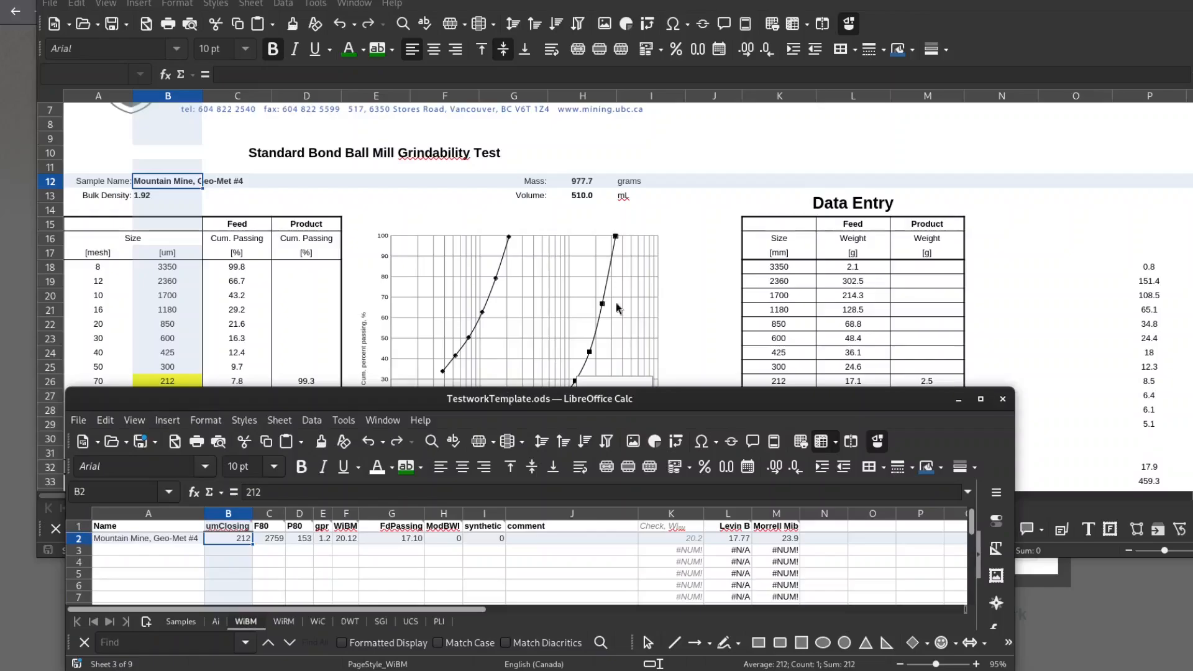
{"action": "left_click", "coordinate": [925, 291]}
{"action": "left_click", "coordinate": [780, 380]}
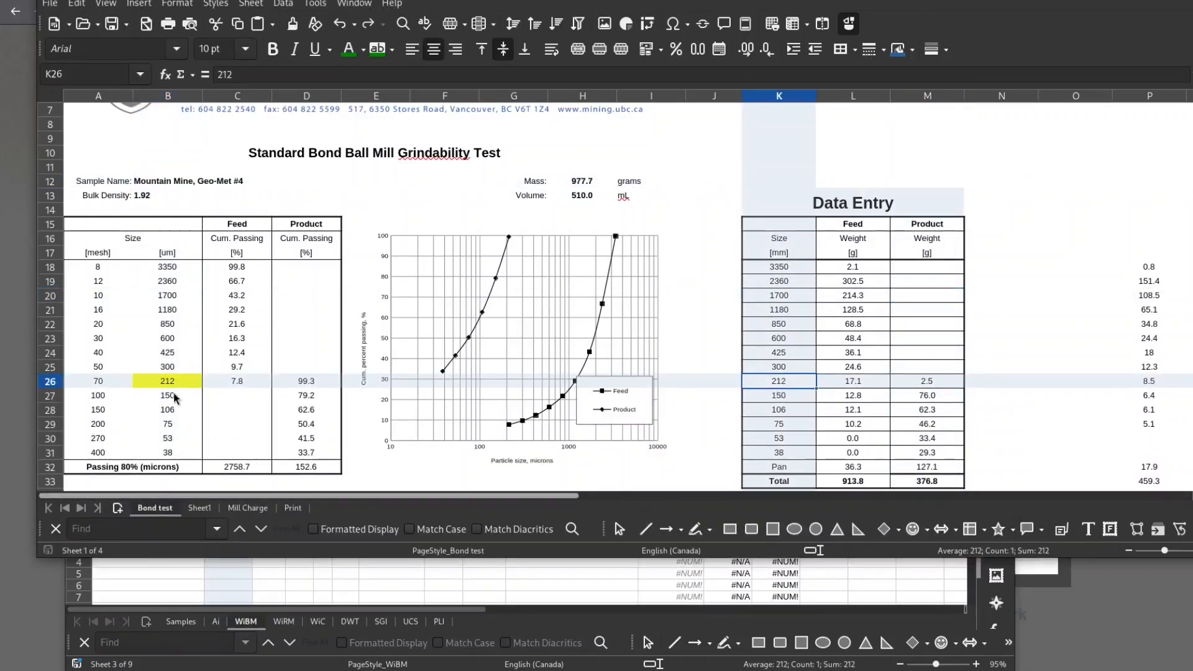
{"action": "left_click", "coordinate": [255, 627]}
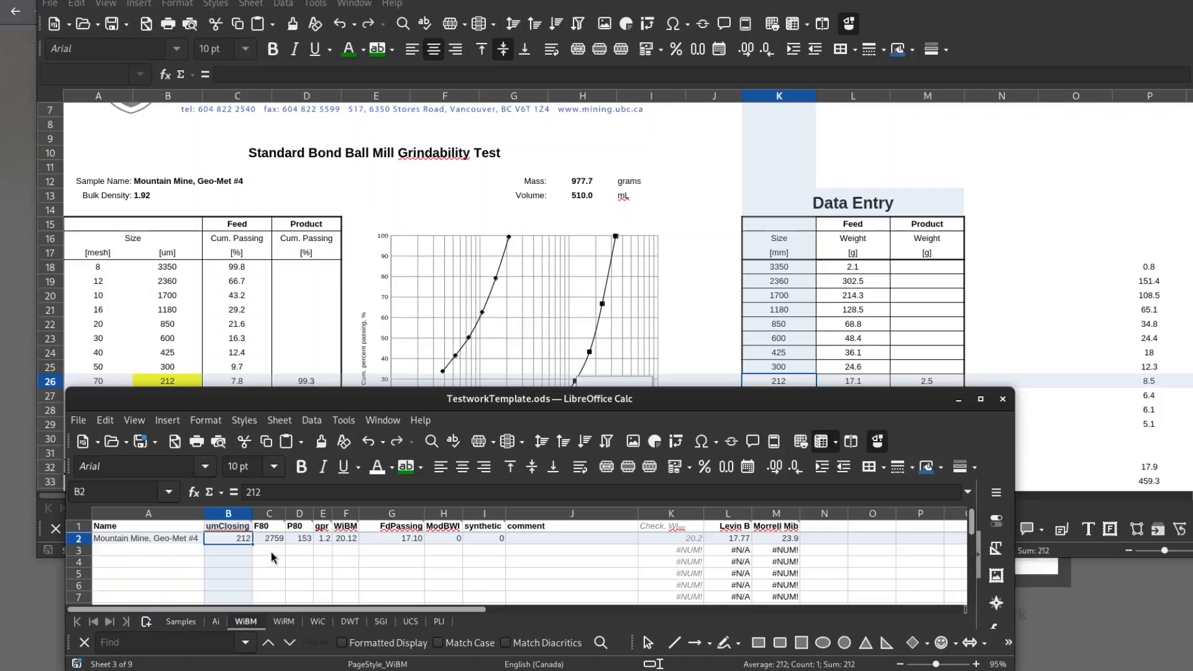
- Compare the F80 value on the WiBM sheet with the report's feed 80% passing size
{"action": "key", "text": "Tab"}
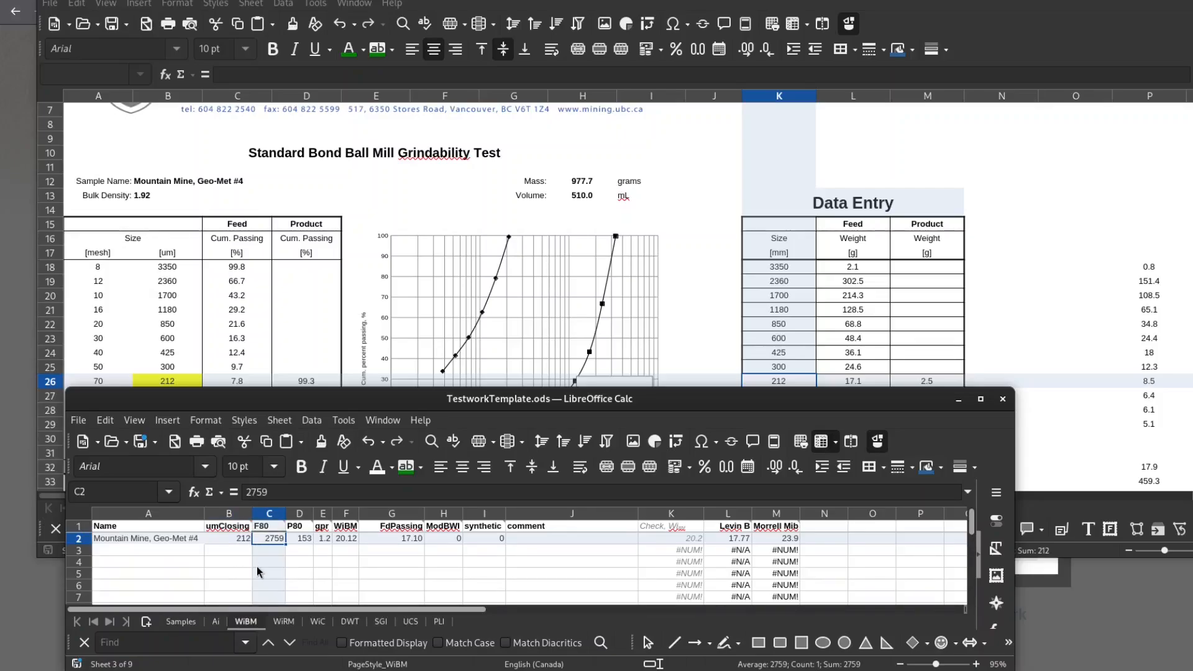
{"action": "left_click", "coordinate": [264, 289]}
{"action": "scroll", "coordinate": [267, 280], "scroll_direction": "down", "scroll_amount": 3}
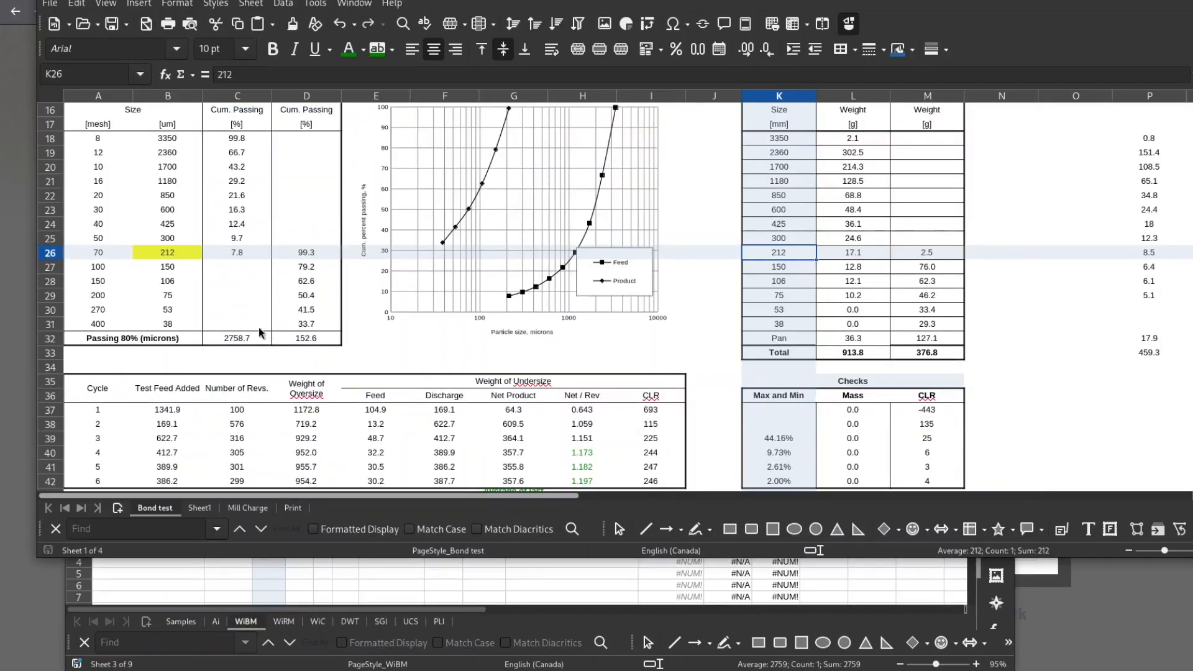
{"action": "left_click", "coordinate": [236, 340]}
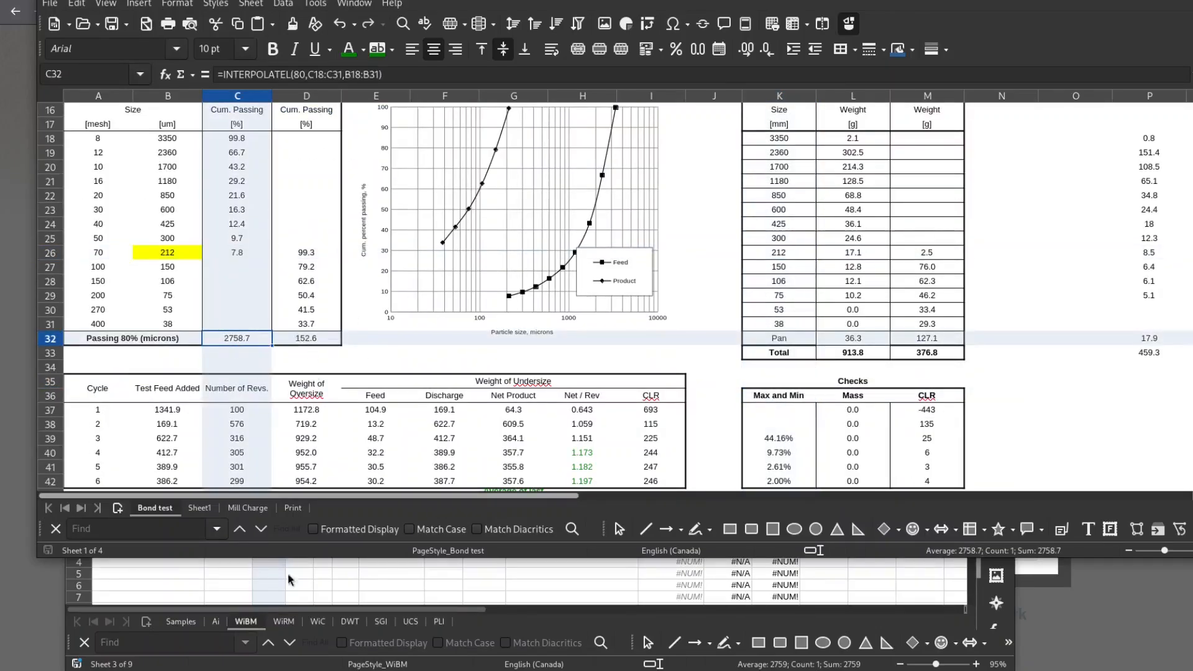
{"action": "left_click", "coordinate": [294, 632]}
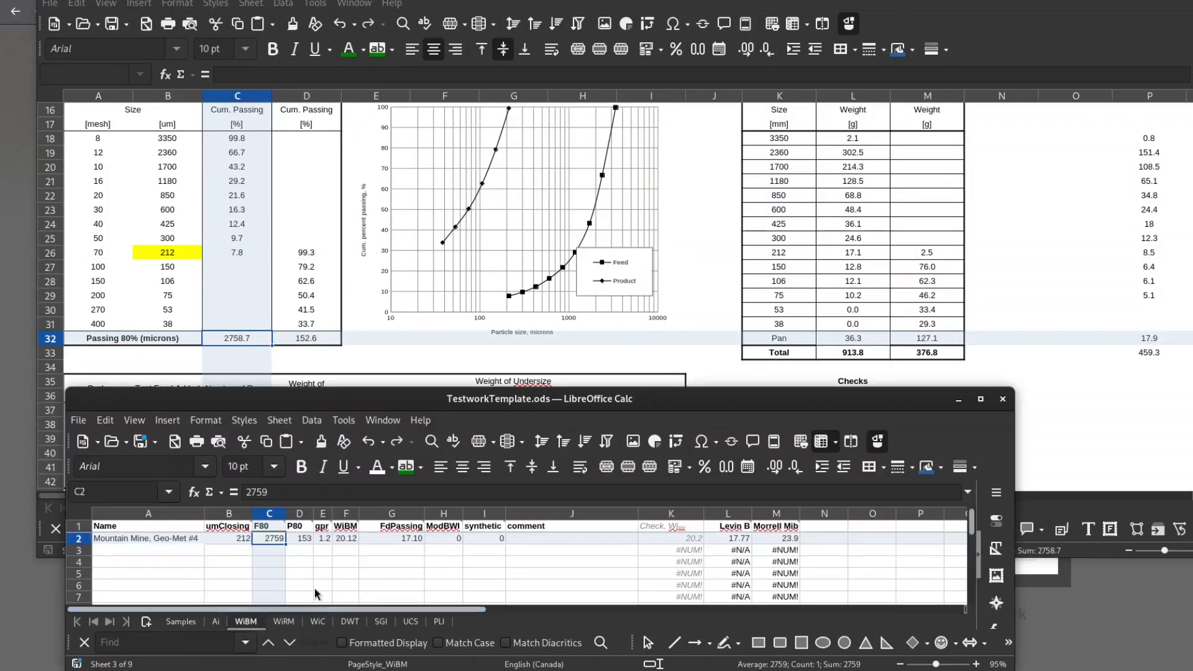
- Compare the P80 value on the WiBM sheet with the report's product 80% passing size
{"action": "left_click", "coordinate": [305, 538]}
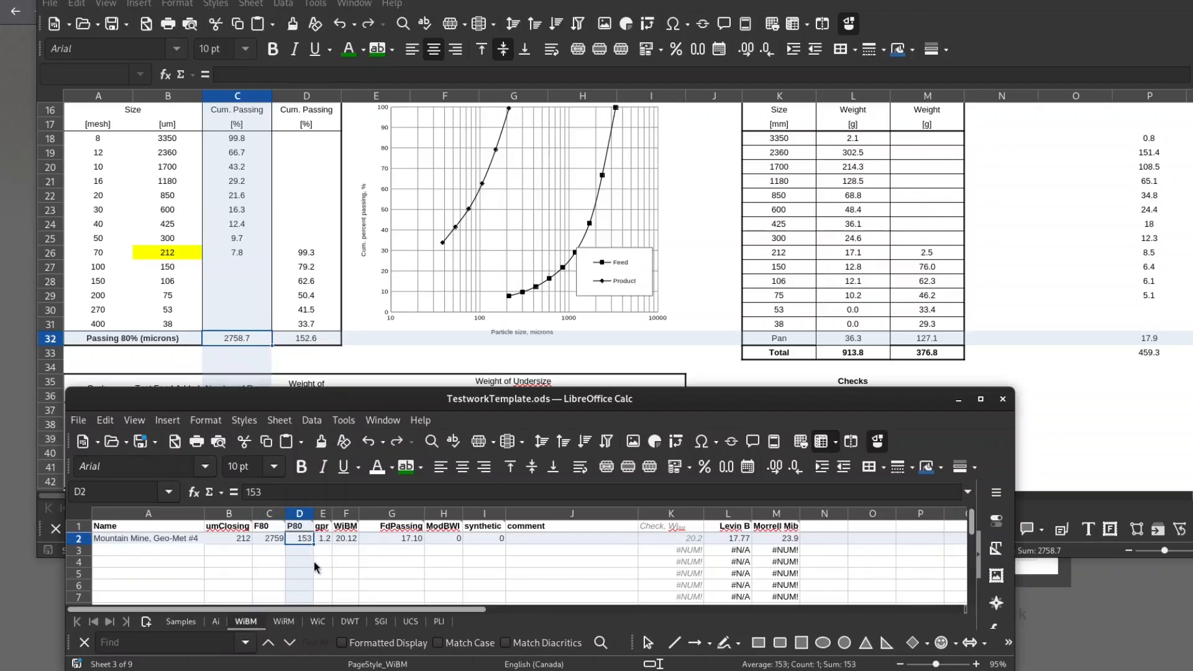
{"action": "left_click_drag", "start_coordinate": [307, 338], "coordinate": [306, 353]}
{"action": "left_click", "coordinate": [311, 335]}
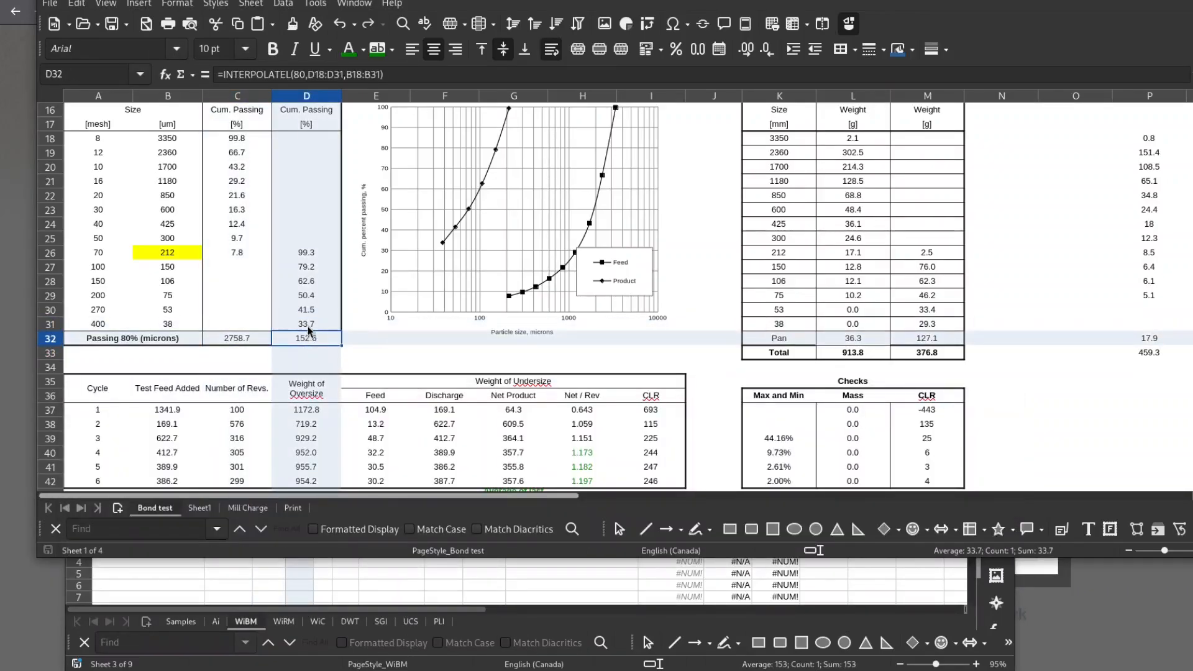
- Compare the template's gpr value with the report's average net grams per revolution over the last three cycles
{"action": "left_click", "coordinate": [324, 539]}
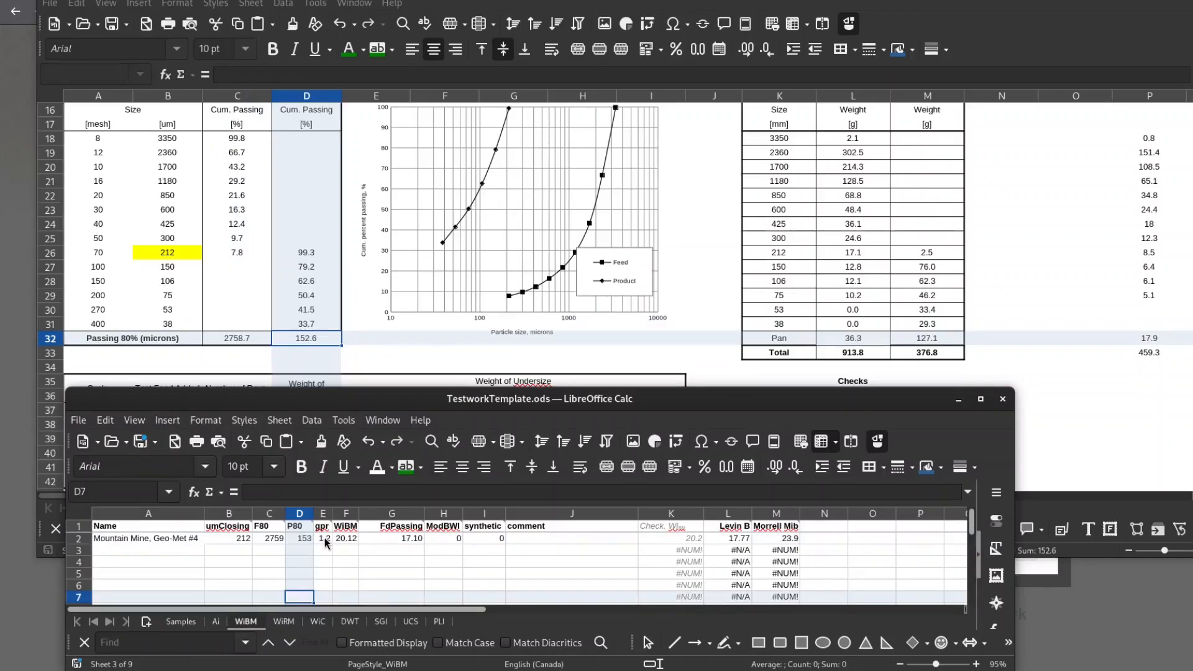
{"action": "mouse_move", "coordinate": [325, 297]}
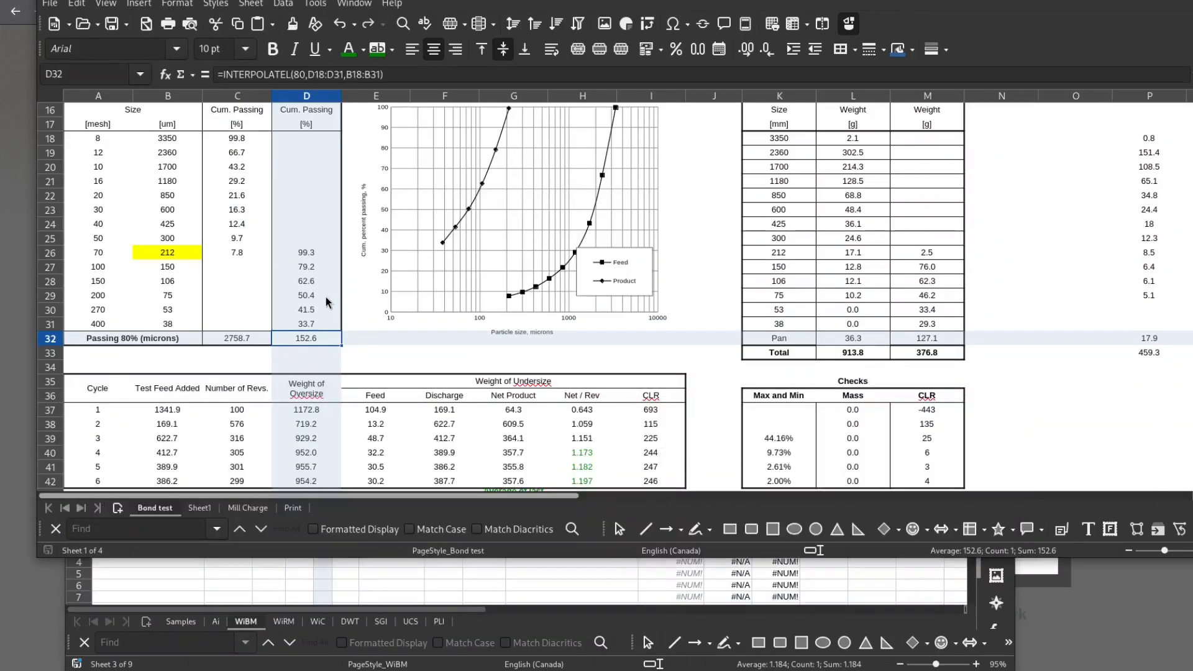
{"action": "scroll", "coordinate": [314, 308], "scroll_direction": "down", "scroll_amount": 4}
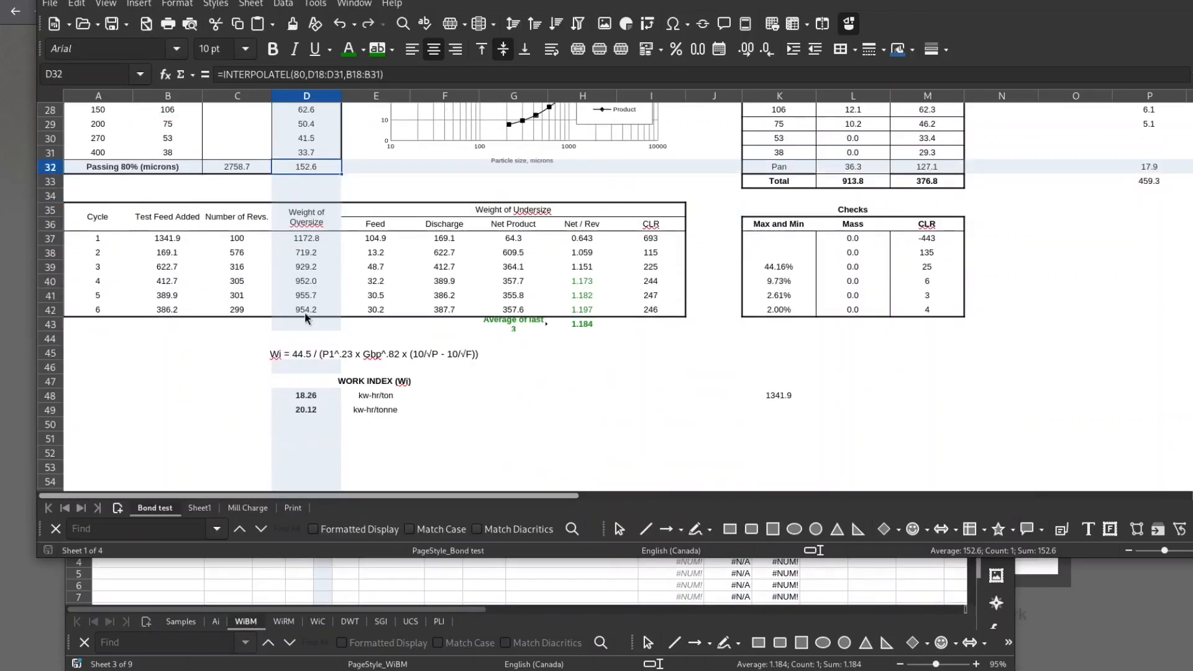
{"action": "left_click", "coordinate": [577, 324]}
{"action": "left_click_drag", "start_coordinate": [587, 282], "coordinate": [587, 310]}
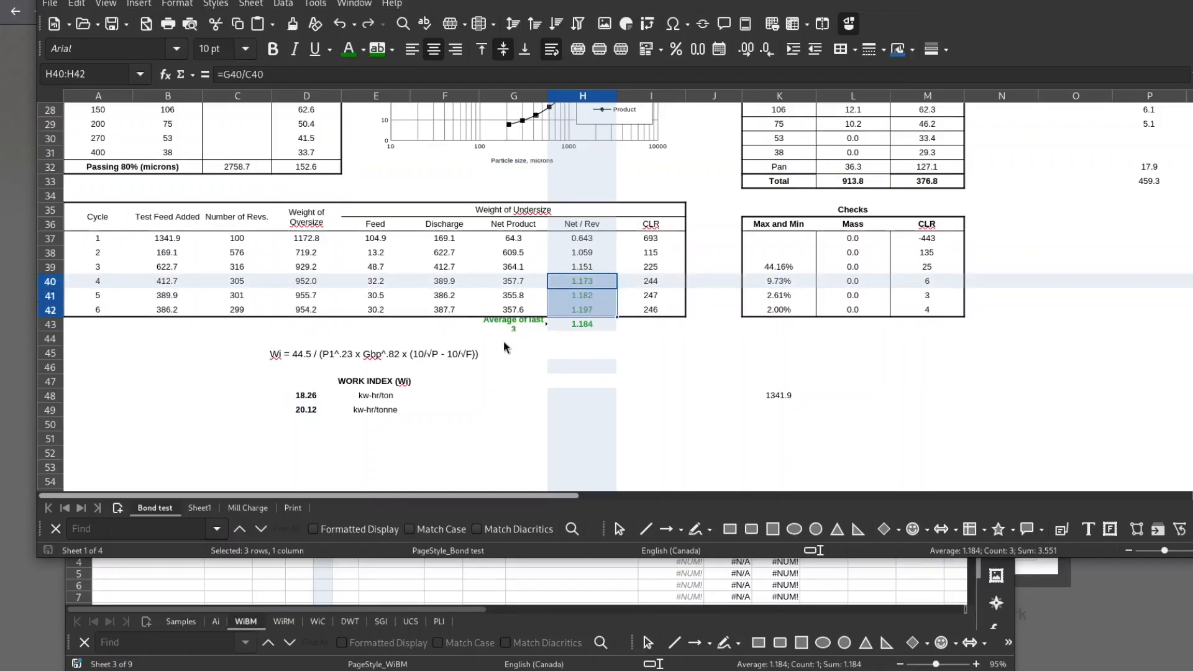
{"action": "left_click", "coordinate": [590, 329]}
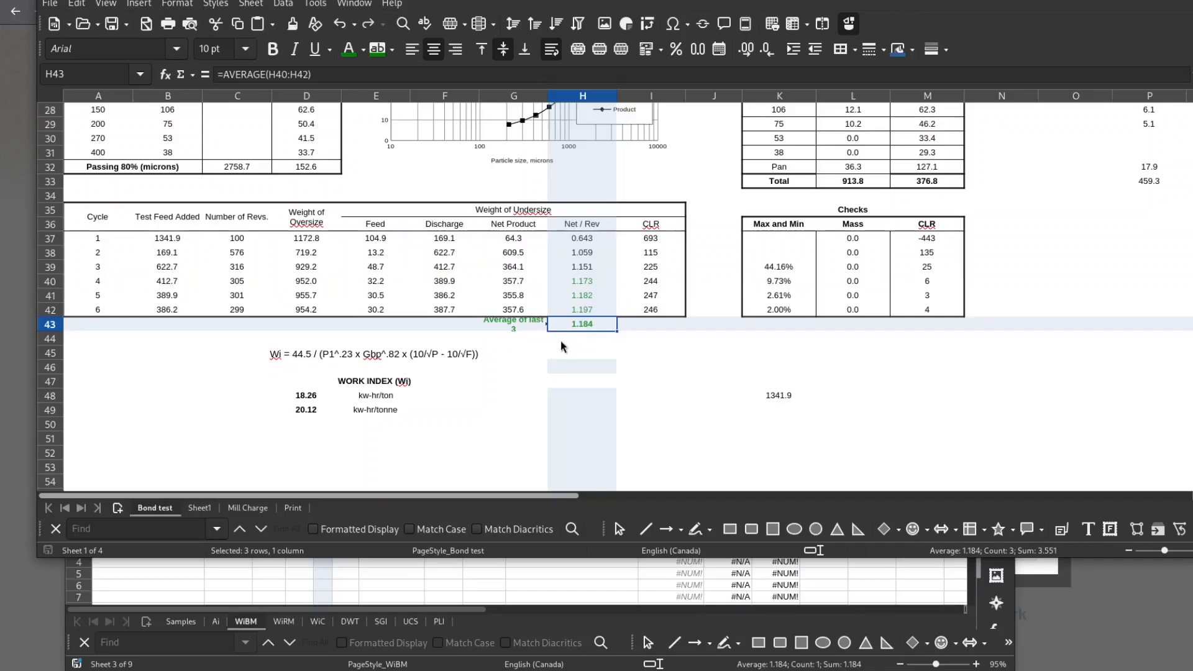
{"action": "left_click", "coordinate": [338, 608]}
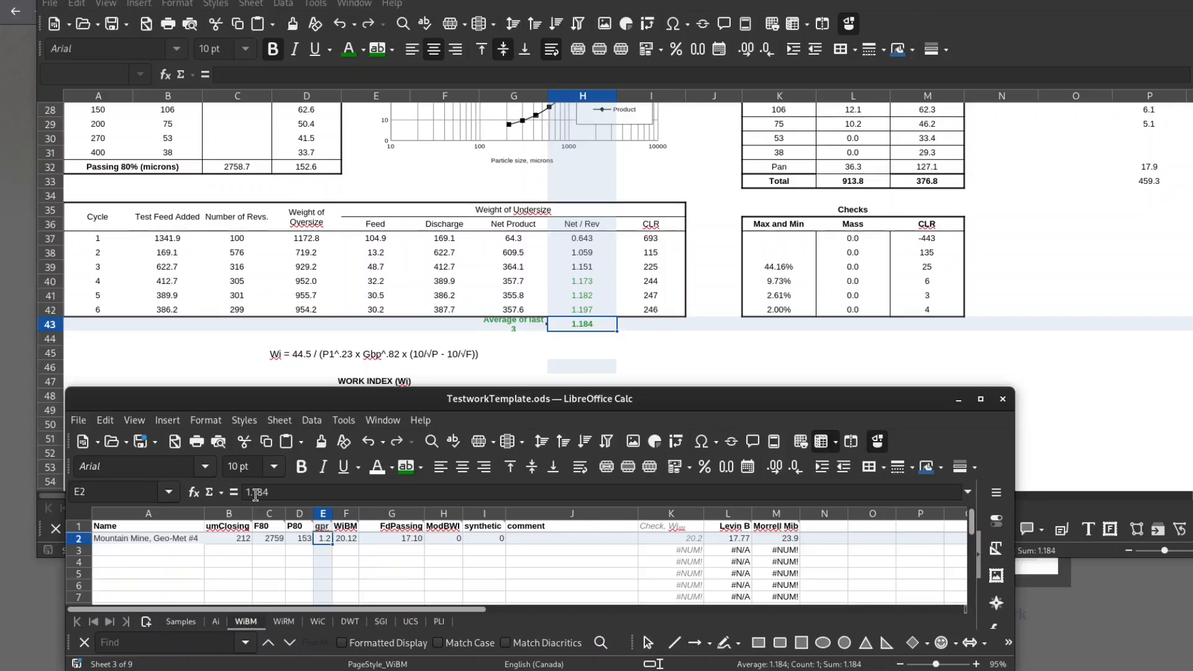
- Check the template's full-precision gpr value and compare its WiBM value with the report's work index in kw-hr/tonne
{"action": "double_click", "coordinate": [327, 539]}
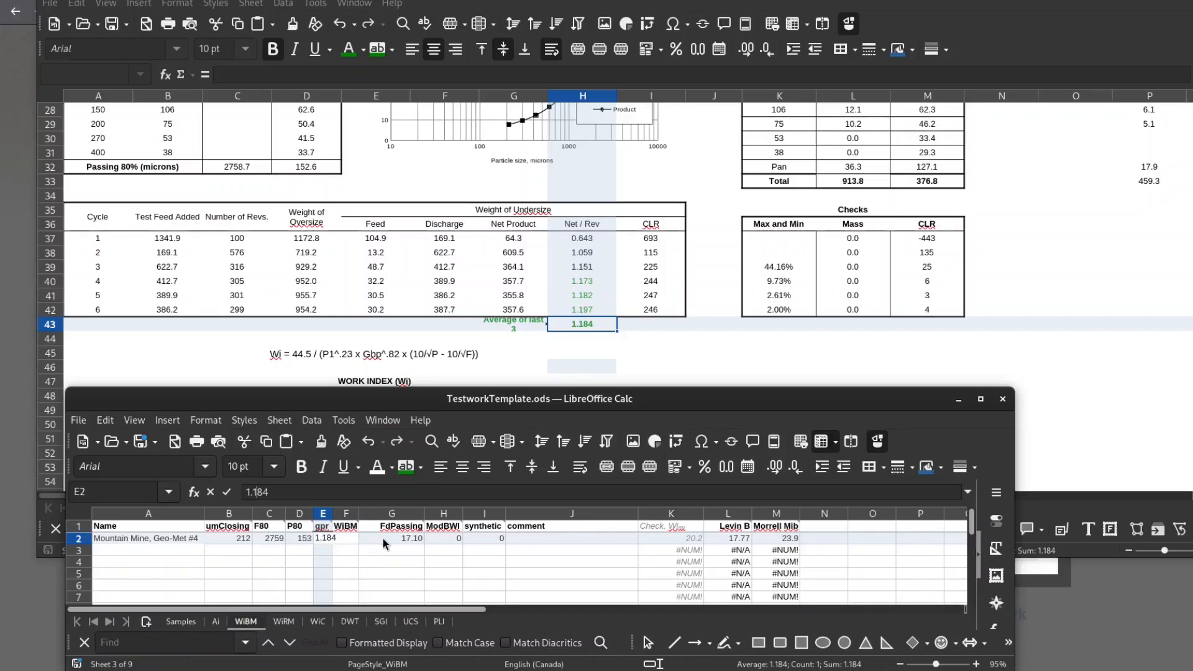
{"action": "key", "text": "Escape"}
{"action": "left_click", "coordinate": [350, 539]}
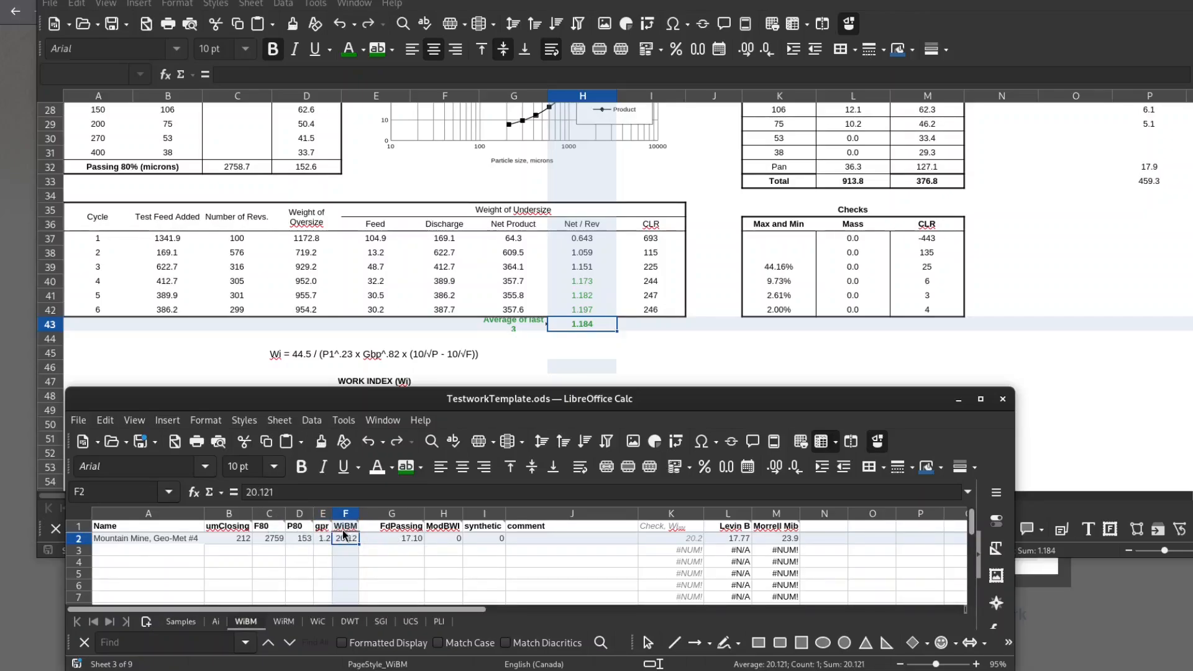
{"action": "left_click", "coordinate": [506, 287]}
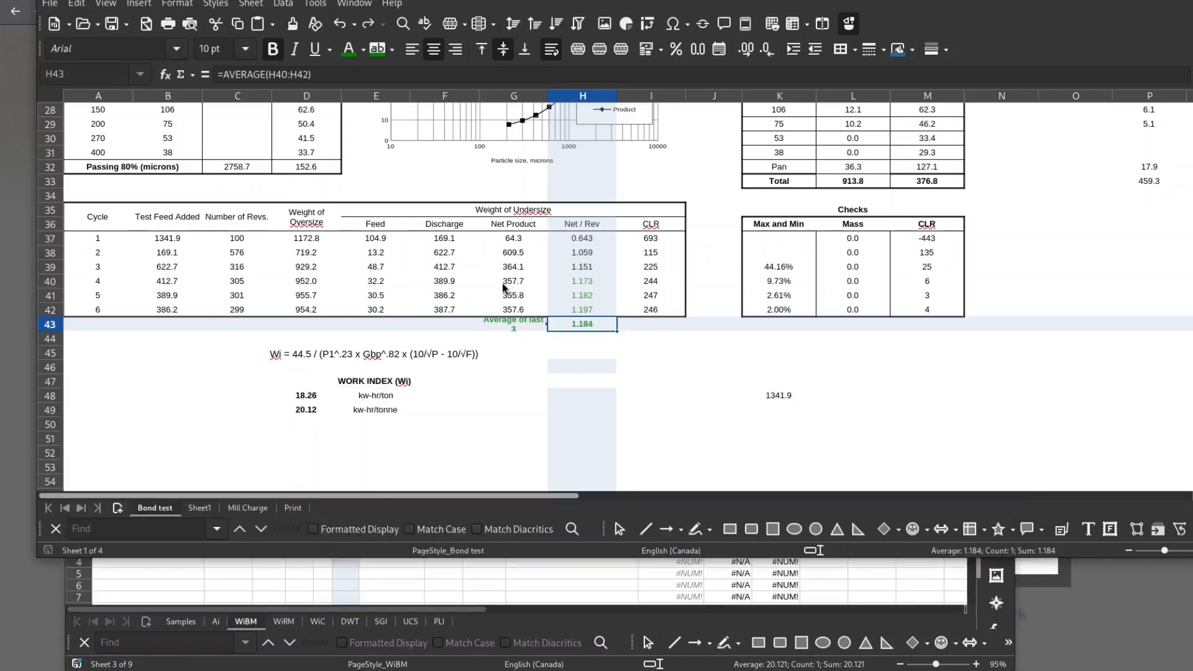
{"action": "scroll", "coordinate": [504, 294], "scroll_direction": "down", "scroll_amount": 3}
{"action": "left_click", "coordinate": [449, 600]}
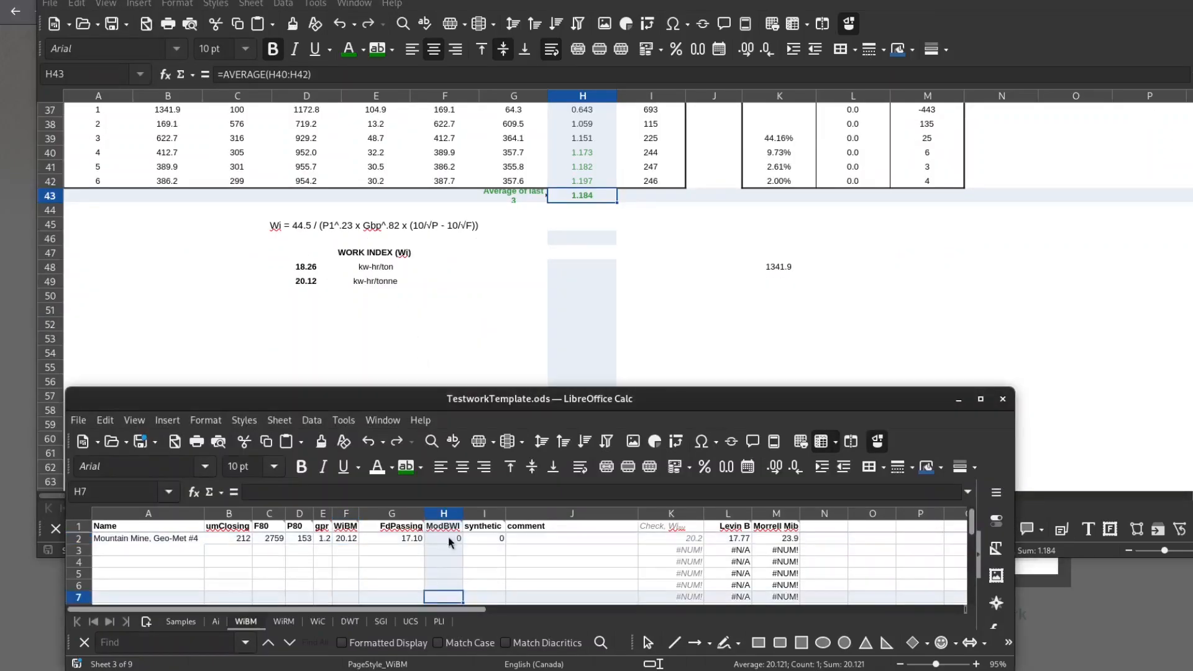
{"action": "left_click", "coordinate": [346, 539]}
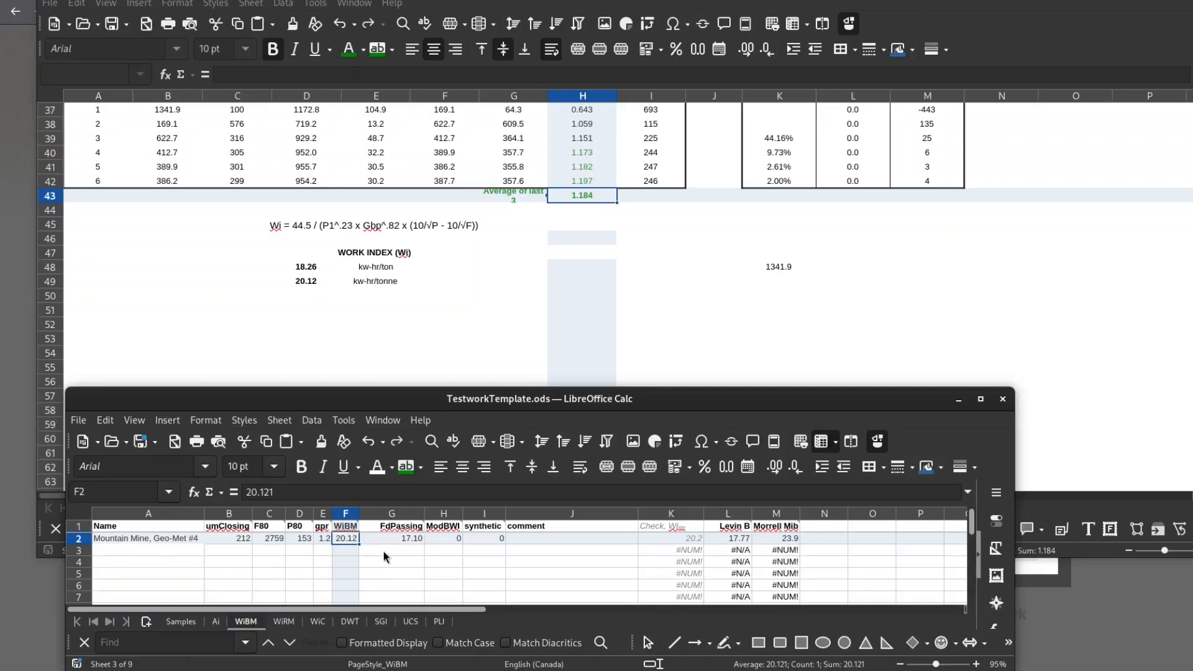
- Set FdPassing for Mountain Mine, Geo-Met #4 to 7.8, the report's cumulative feed passing at the 212 µm closing size
{"action": "left_click", "coordinate": [402, 538]}
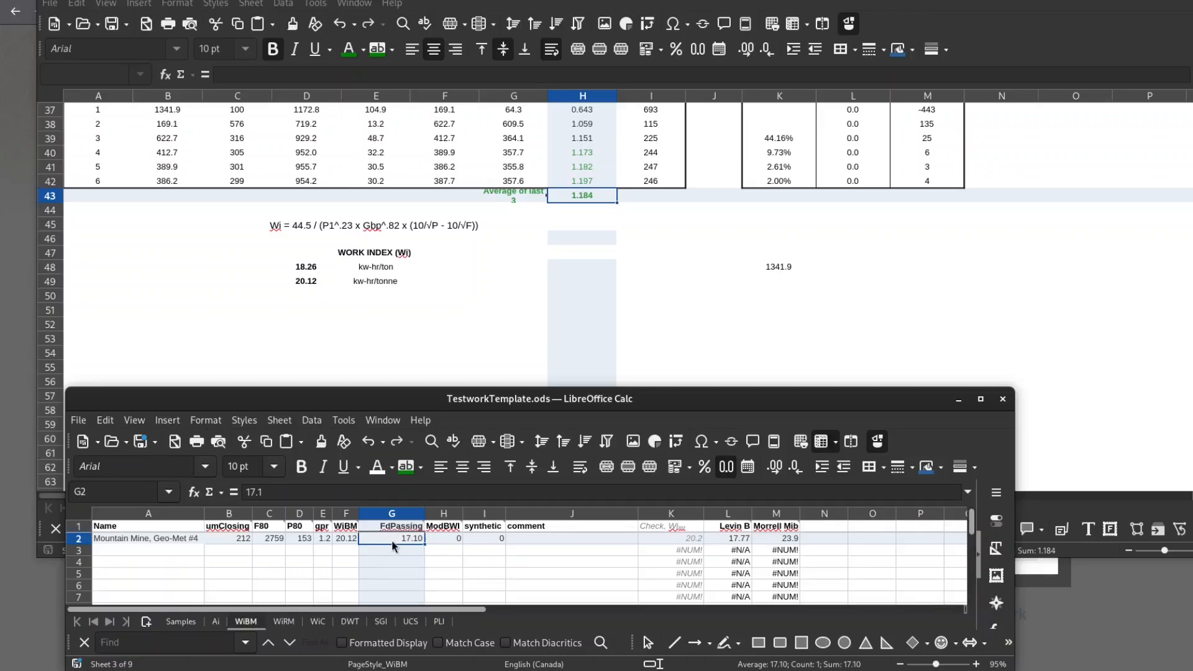
{"action": "left_click", "coordinate": [643, 252]}
{"action": "scroll", "coordinate": [622, 258], "scroll_direction": "up", "scroll_amount": 6}
{"action": "scroll", "coordinate": [249, 236], "scroll_direction": "up", "scroll_amount": 1}
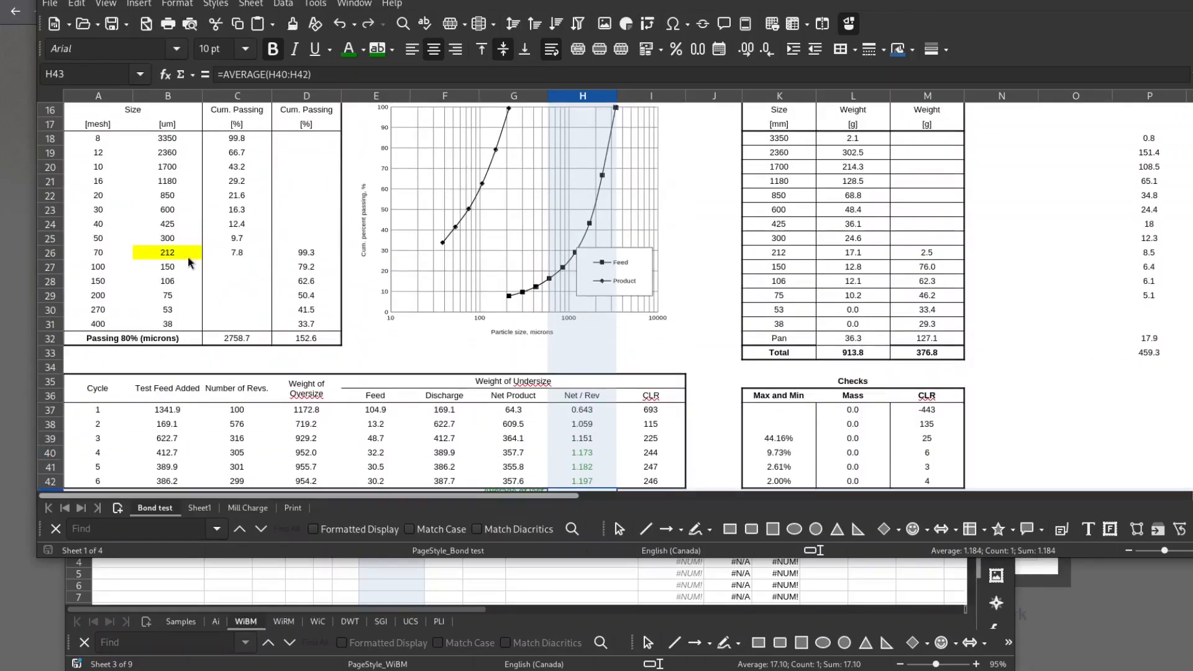
{"action": "scroll", "coordinate": [165, 259], "scroll_direction": "up", "scroll_amount": 2}
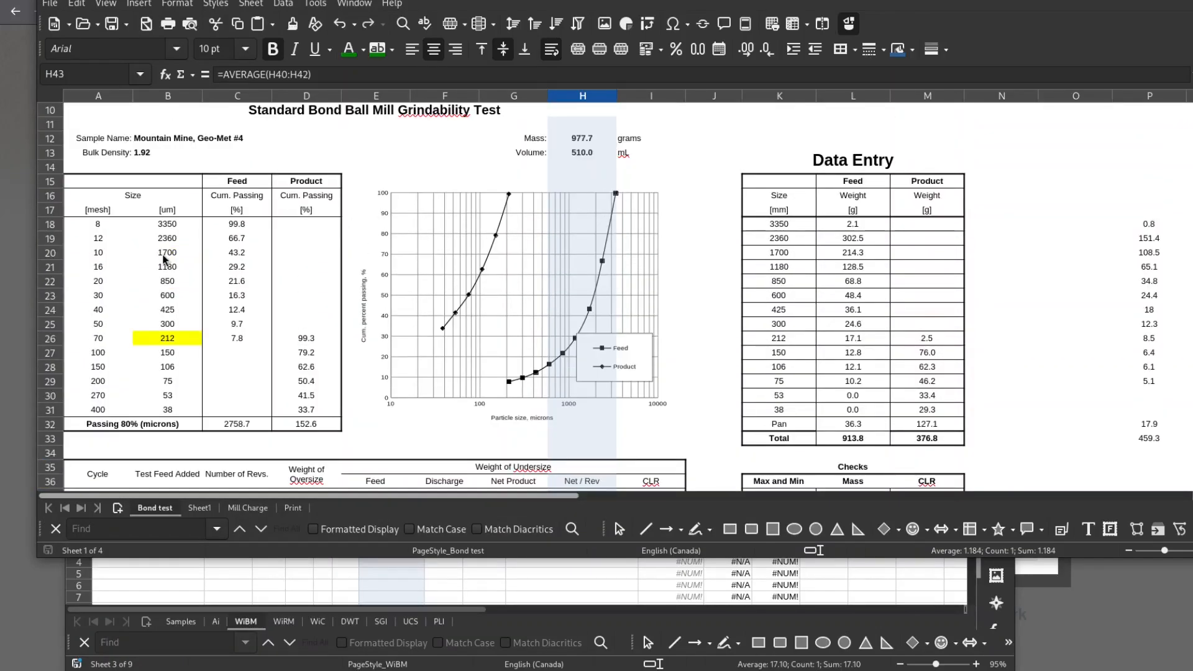
{"action": "scroll", "coordinate": [165, 260], "scroll_direction": "down", "scroll_amount": 1}
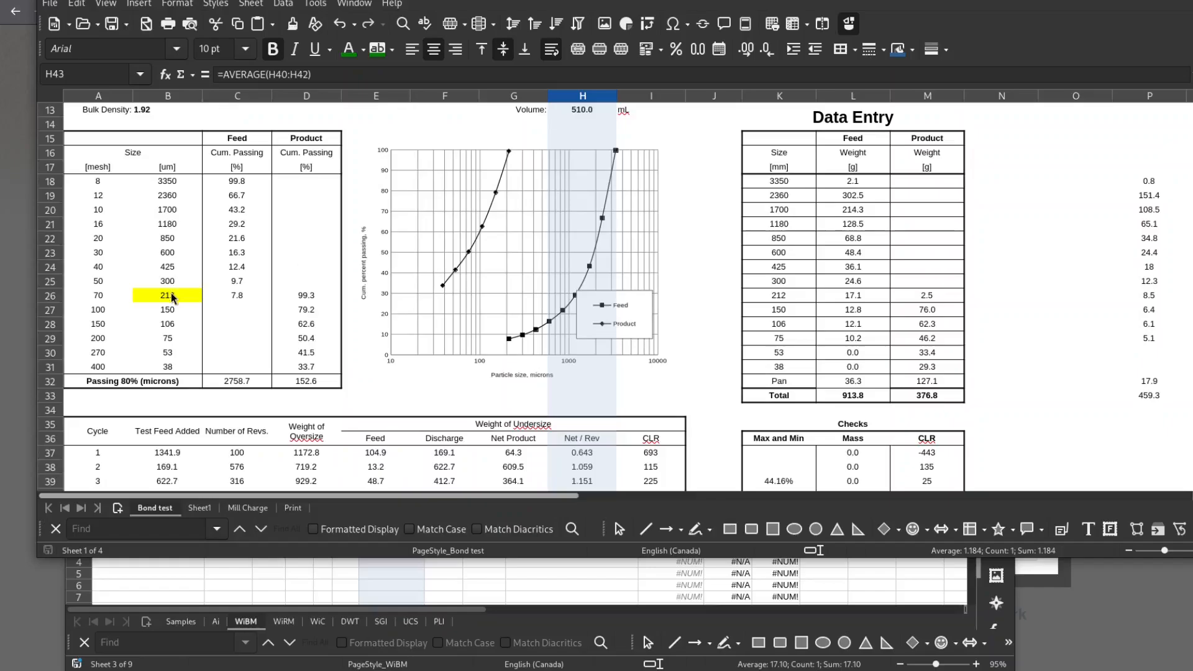
{"action": "left_click_drag", "start_coordinate": [167, 295], "coordinate": [298, 296]}
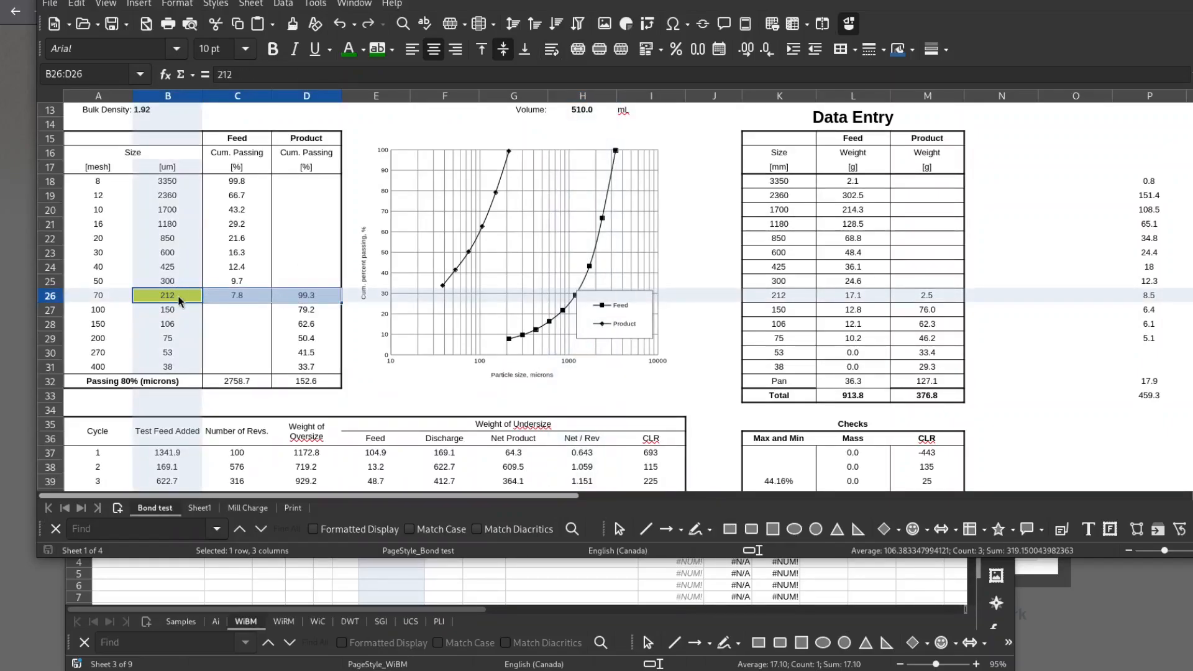
{"action": "left_click", "coordinate": [244, 296]}
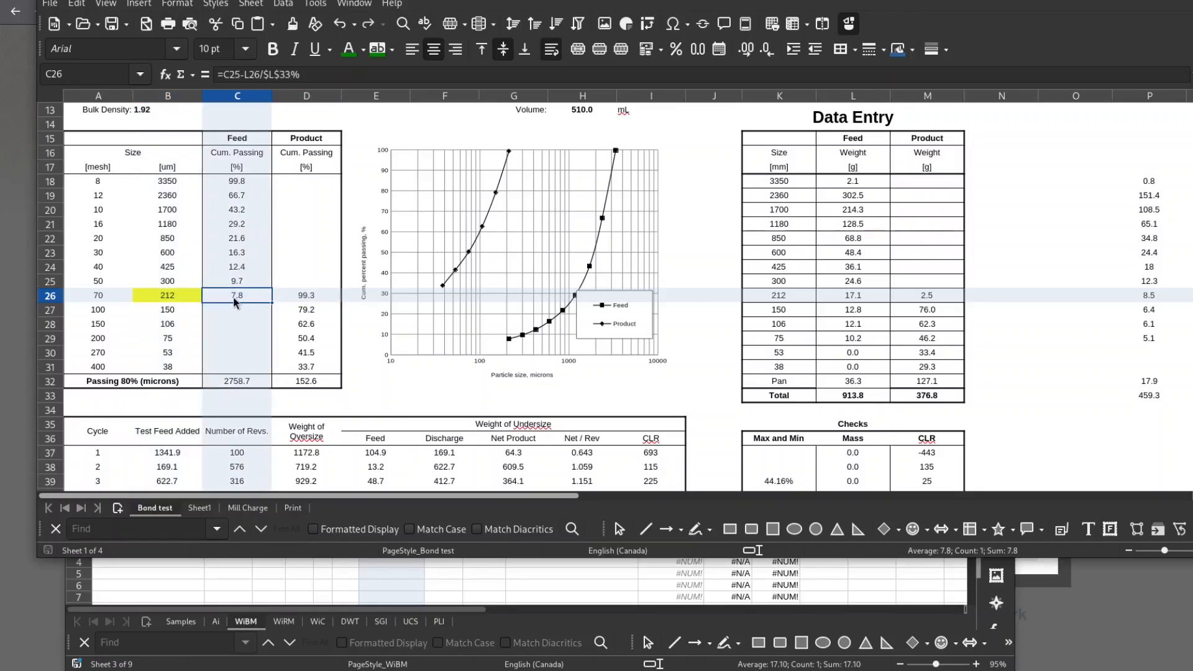
{"action": "left_click", "coordinate": [407, 567]}
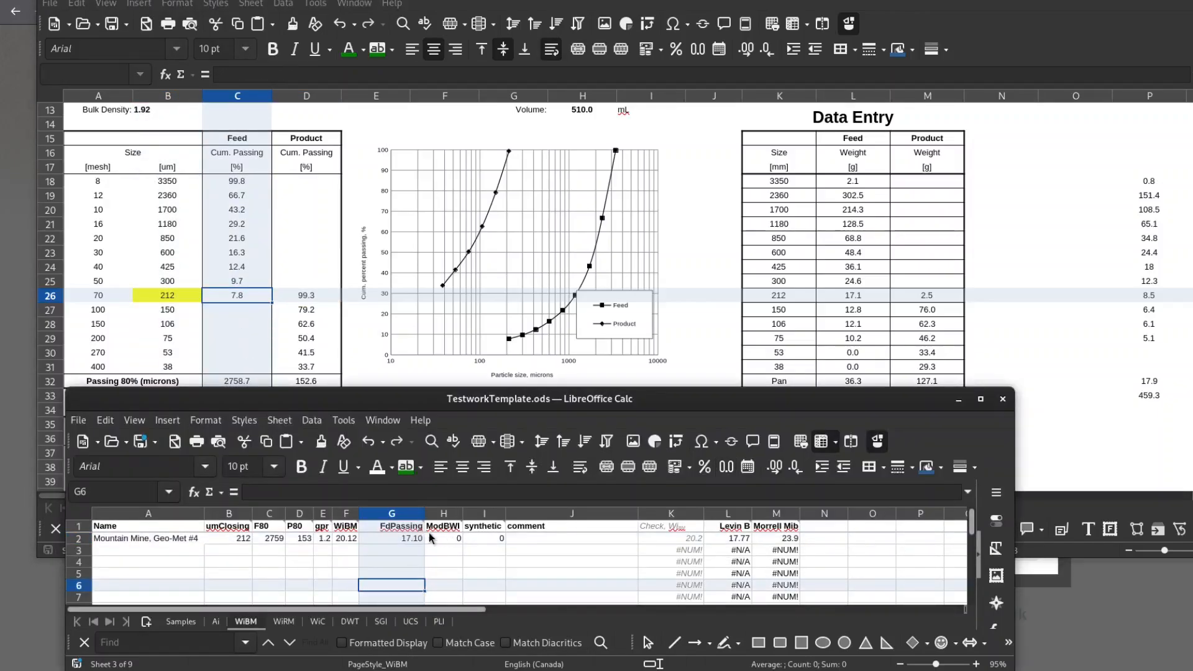
{"action": "left_click", "coordinate": [410, 539]}
{"action": "type", "text": "7.8"}
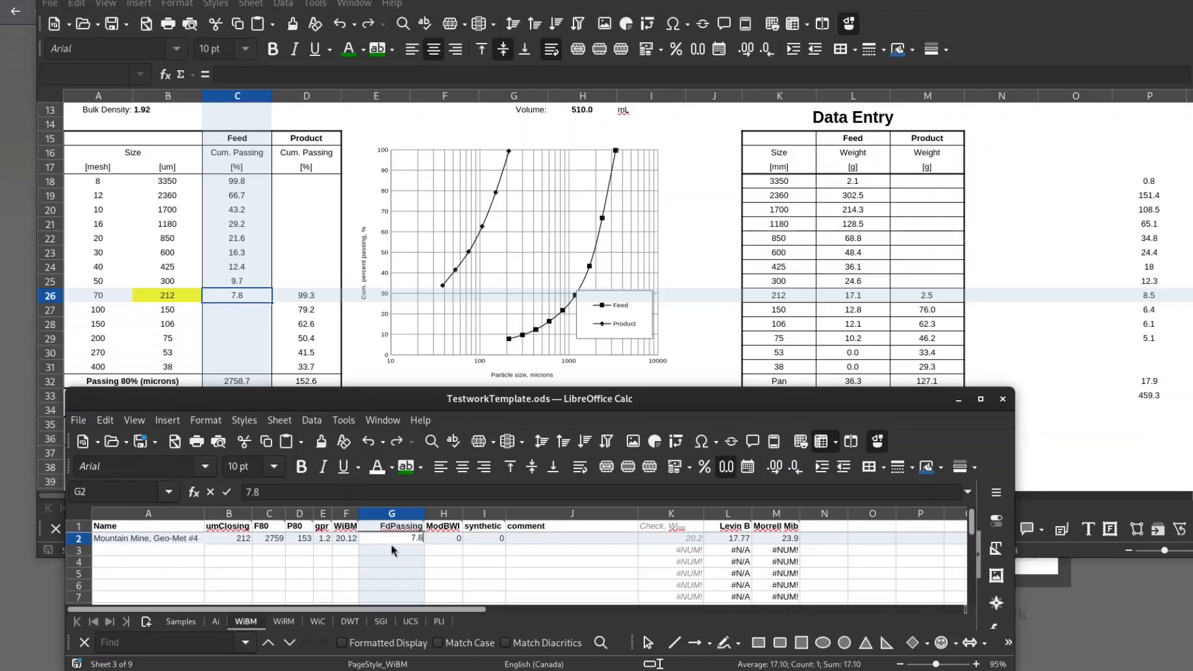
{"action": "key", "text": "Return"}
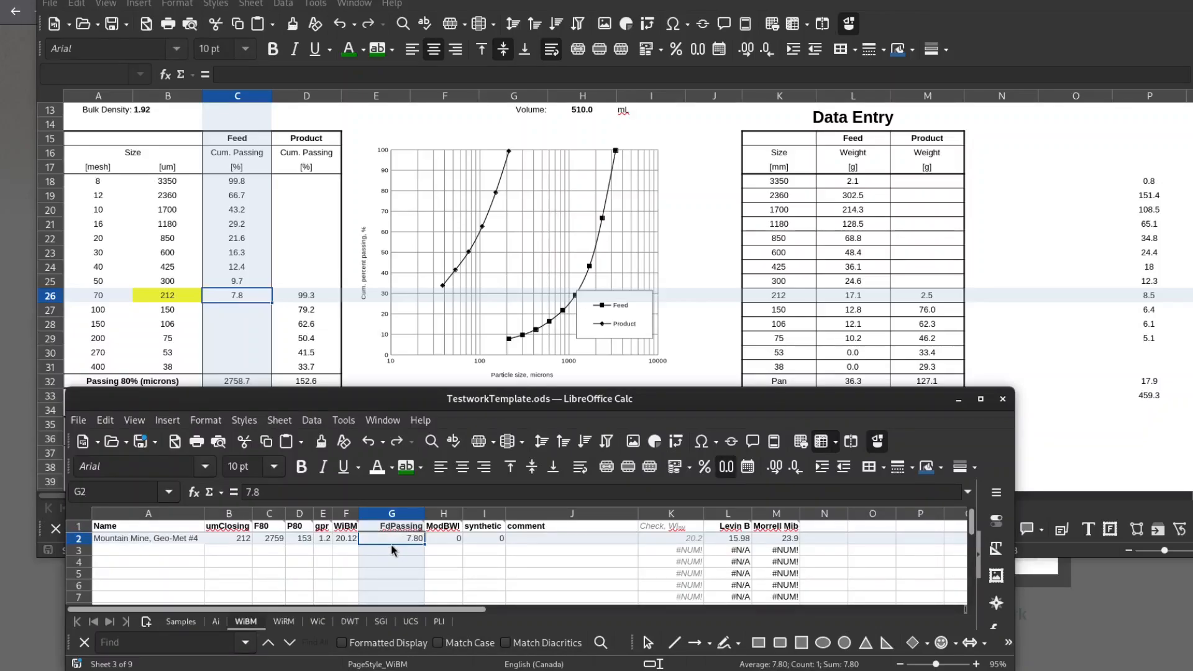
- Read the note attached to the ModBWI column header on the WiBM sheet
{"action": "left_click", "coordinate": [454, 537]}
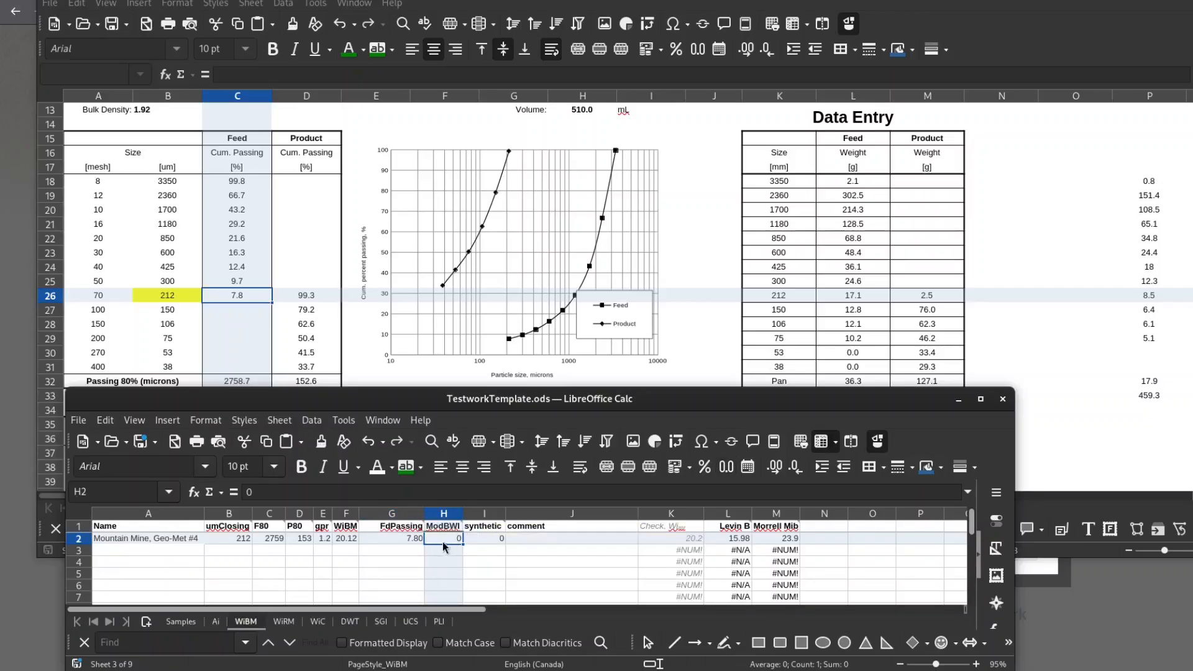
{"action": "left_click", "coordinate": [441, 528]}
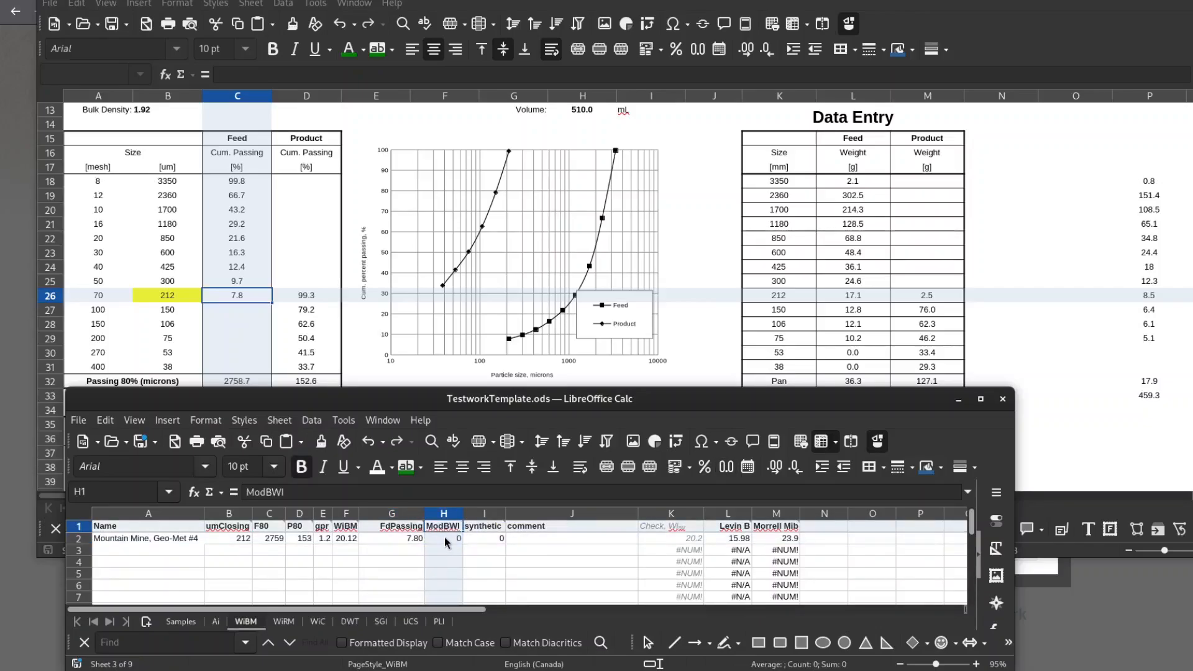
{"action": "mouse_move", "coordinate": [449, 526]}
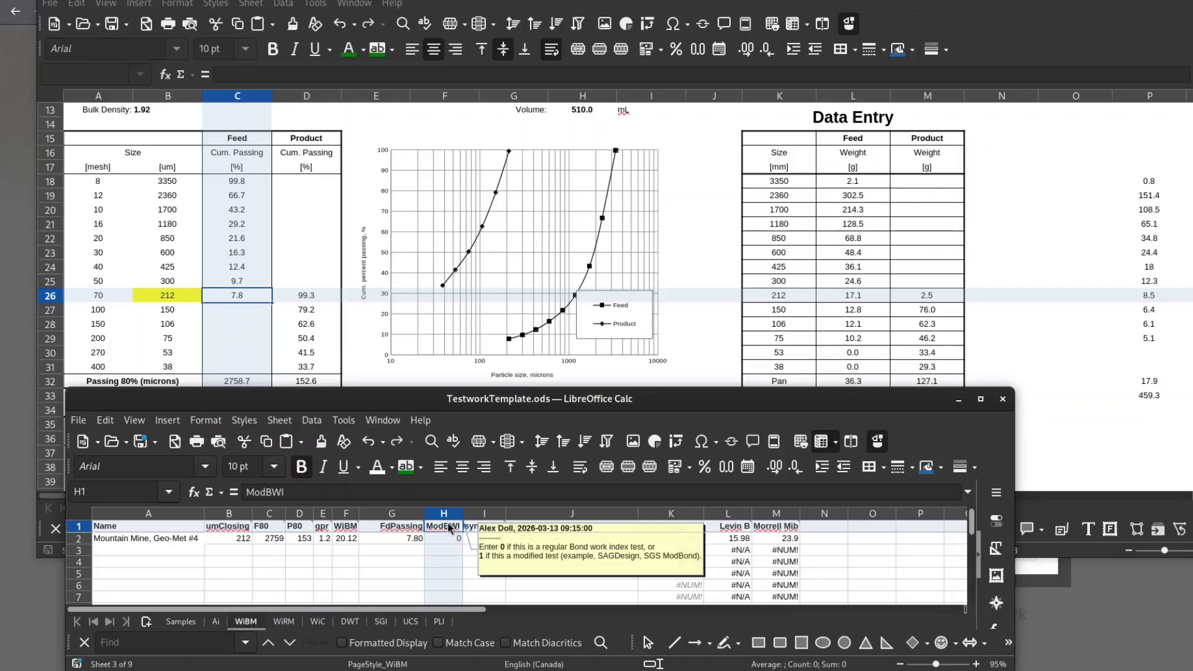
- Try a ModBWI value of 1 for Mountain Mine, Geo-Met #4 and set it back to 0
{"action": "left_click", "coordinate": [445, 537]}
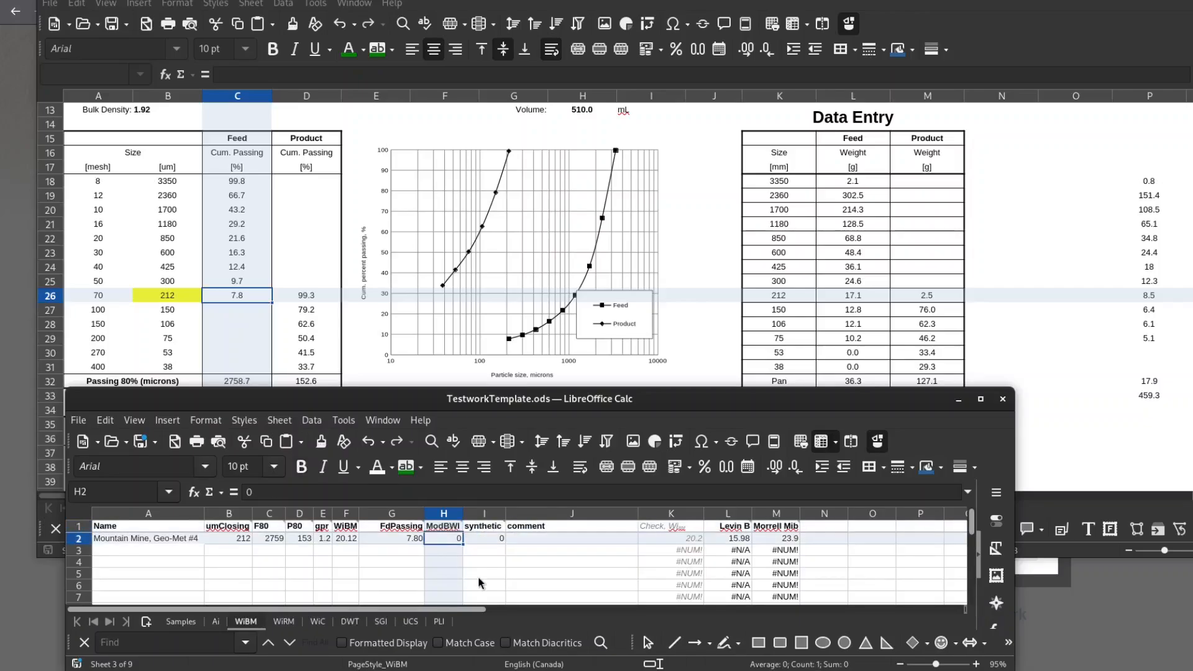
{"action": "type", "text": "1"}
{"action": "key", "text": "Return"}
{"action": "type", "text": "0"}
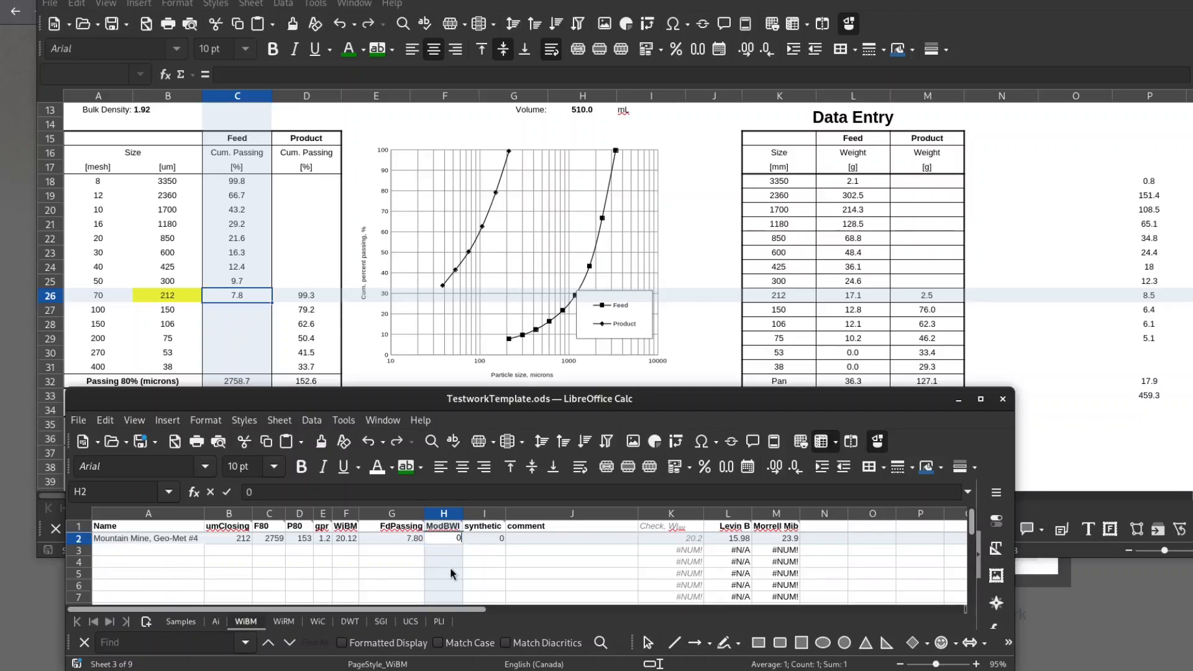
{"action": "key", "text": "Return"}
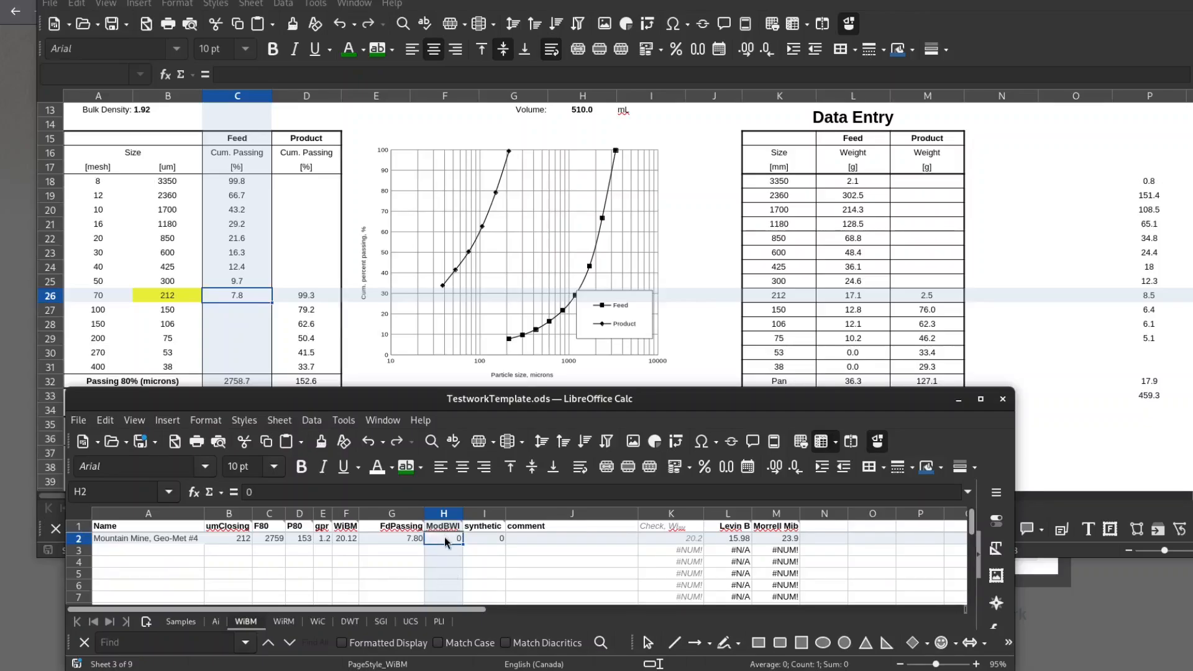
- Try a synthetic value of 1 for Mountain Mine, Geo-Met #4 and set it back to 0
{"action": "left_click", "coordinate": [495, 537]}
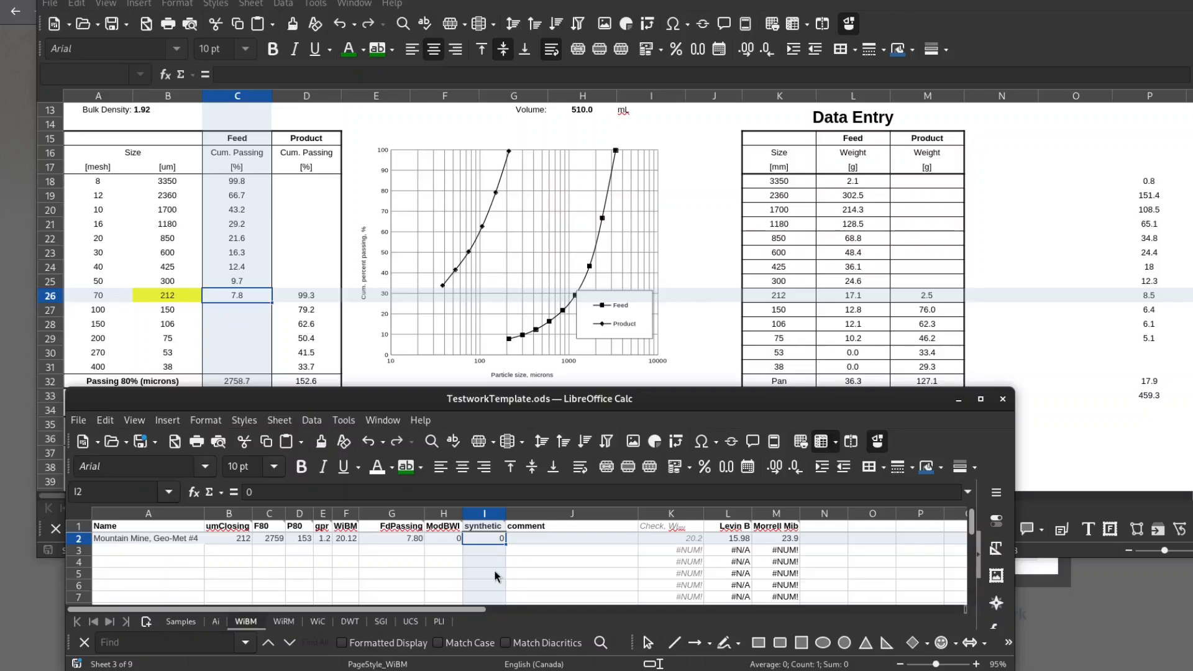
{"action": "type", "text": "1"}
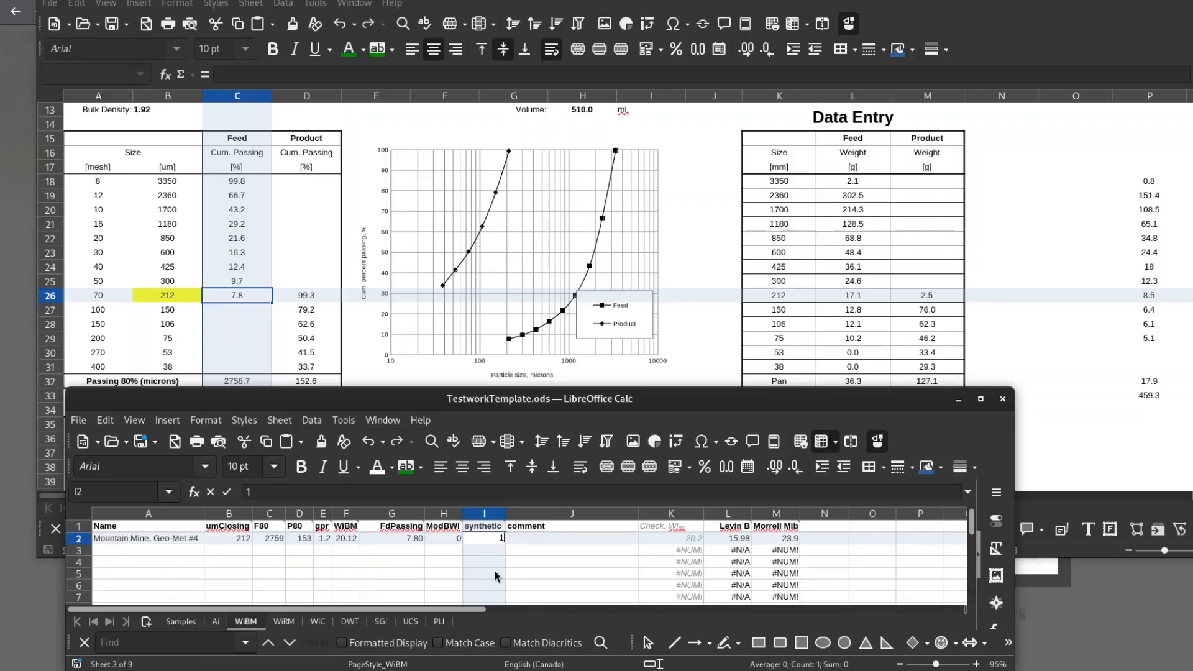
{"action": "key", "text": "Return"}
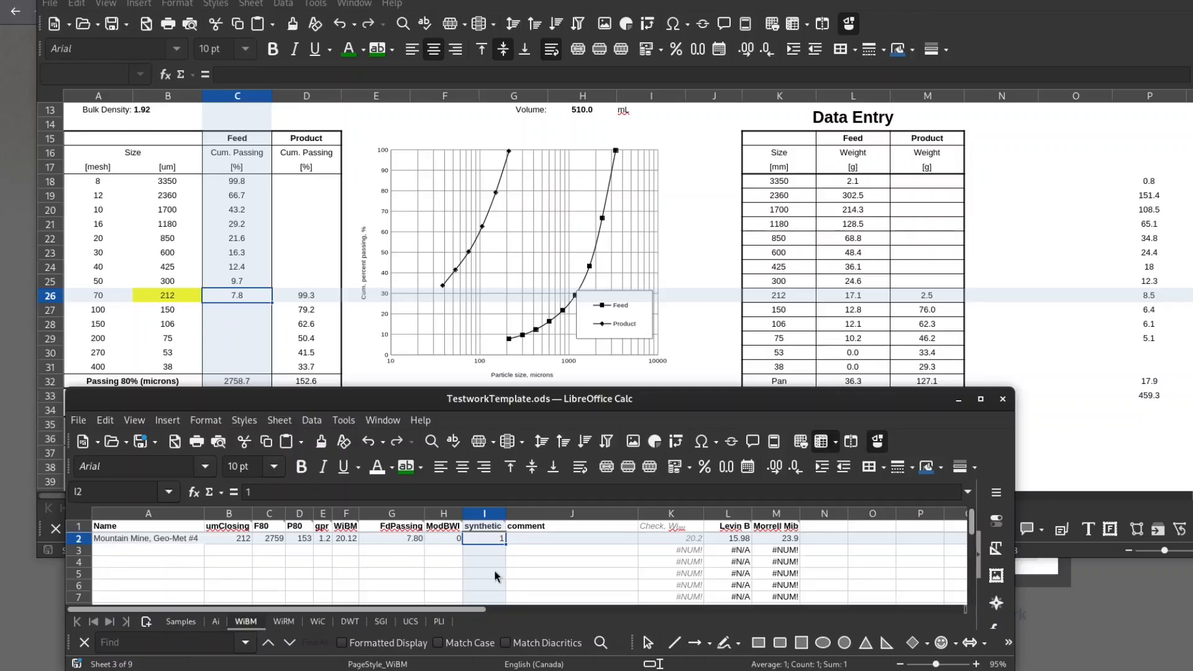
{"action": "type", "text": "0"}
{"action": "key", "text": "Return"}
{"action": "key", "text": "Tab"}
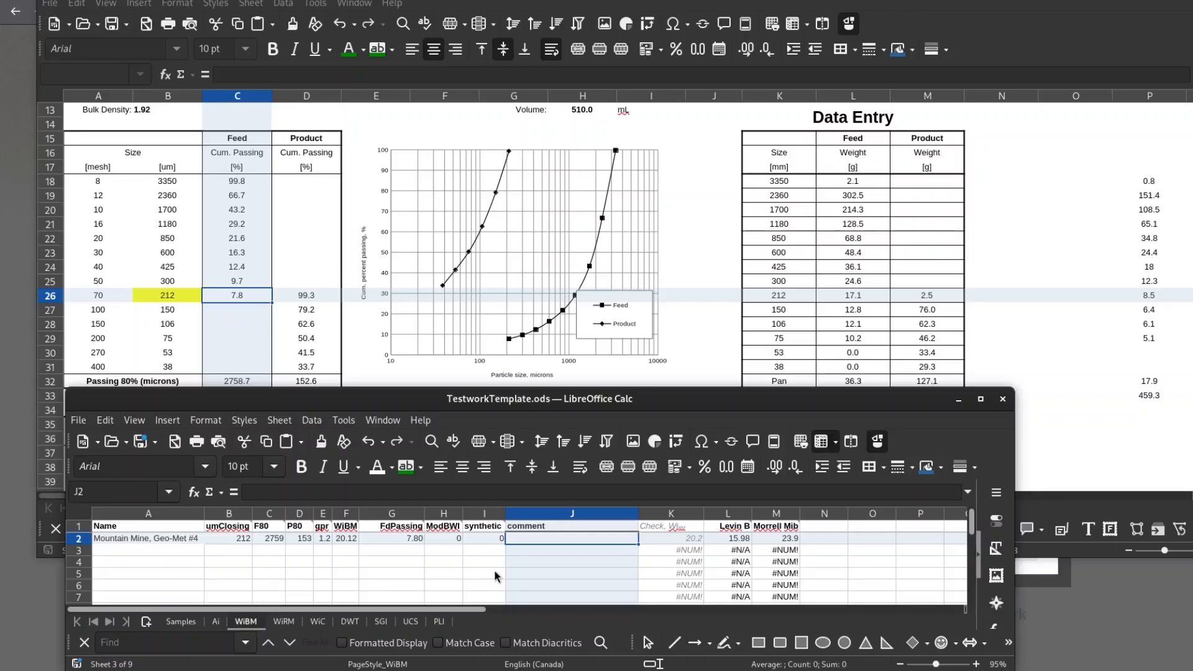
- Compare the calculated check work index for Mountain Mine, Geo-Met #4 with its entered WiBM value
{"action": "left_click", "coordinate": [679, 544]}
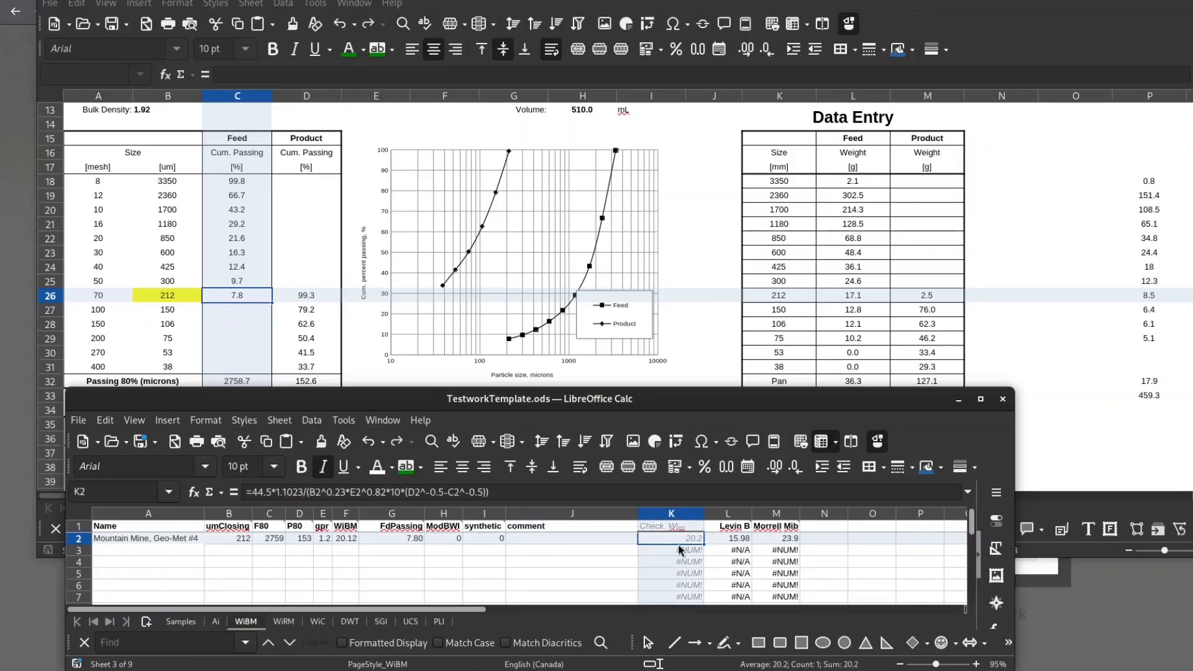
{"action": "left_click", "coordinate": [343, 539]}
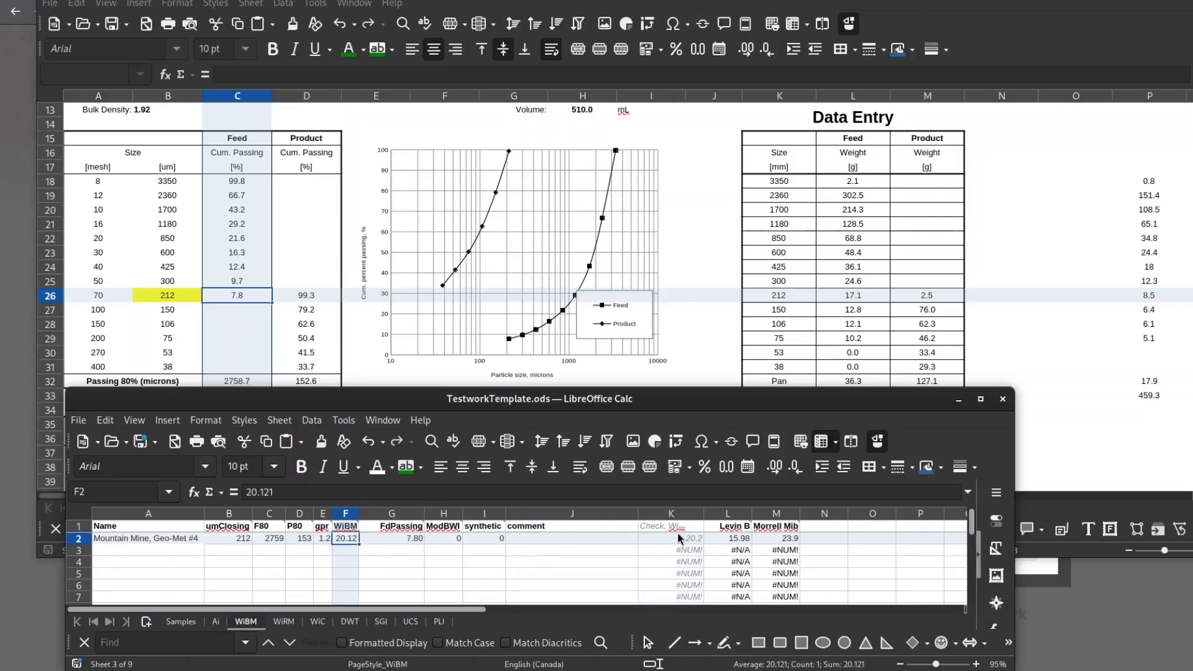
{"action": "left_click", "coordinate": [671, 538]}
{"action": "left_click", "coordinate": [340, 538]}
- Examine the calculated Morrell Mib and Levin B values alongside the FdPassing entry in the sample's row
{"action": "left_click", "coordinate": [784, 541]}
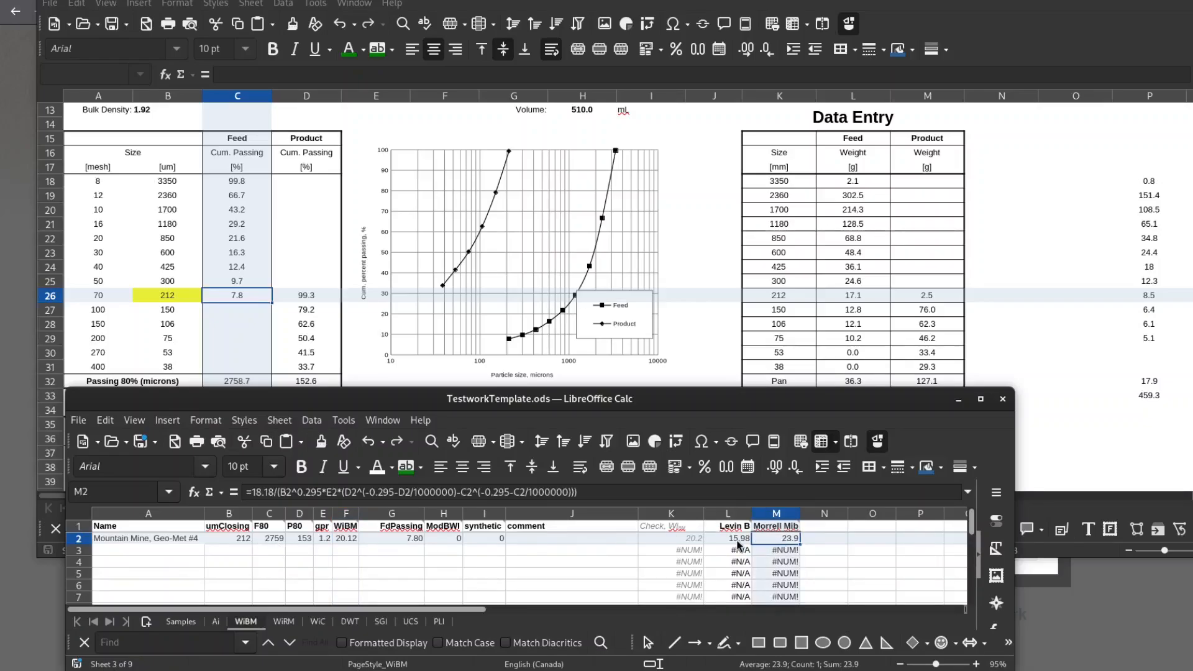
{"action": "left_click", "coordinate": [739, 541]}
{"action": "left_click", "coordinate": [777, 540]}
{"action": "left_click", "coordinate": [394, 540]}
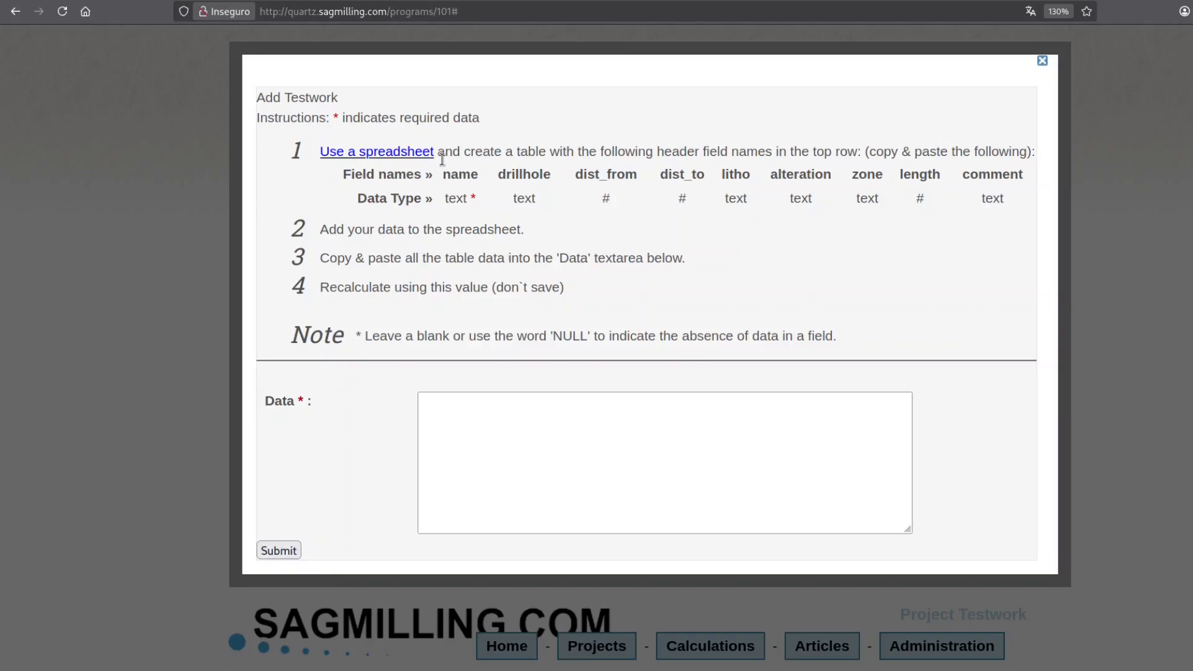
- Compare the field names required by the SAGMILLING.COM Add Testwork form with the column headers on the template's Samples sheet
{"action": "left_click_drag", "start_coordinate": [443, 174], "coordinate": [985, 176]}
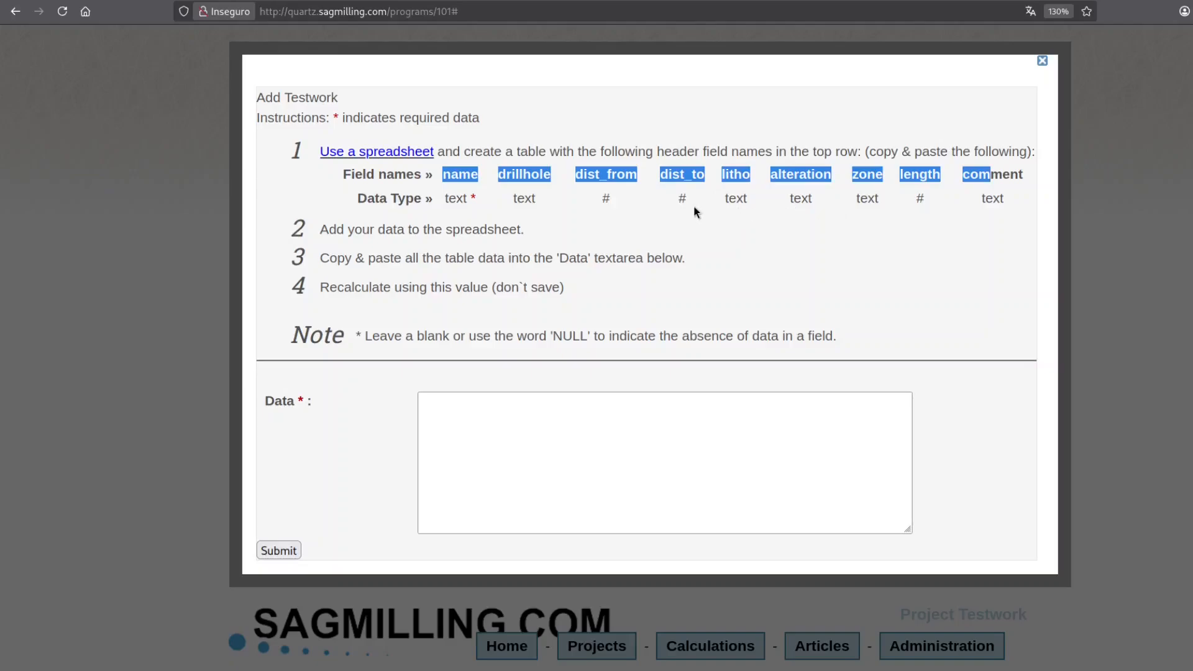
{"action": "key", "text": "alt+Tab"}
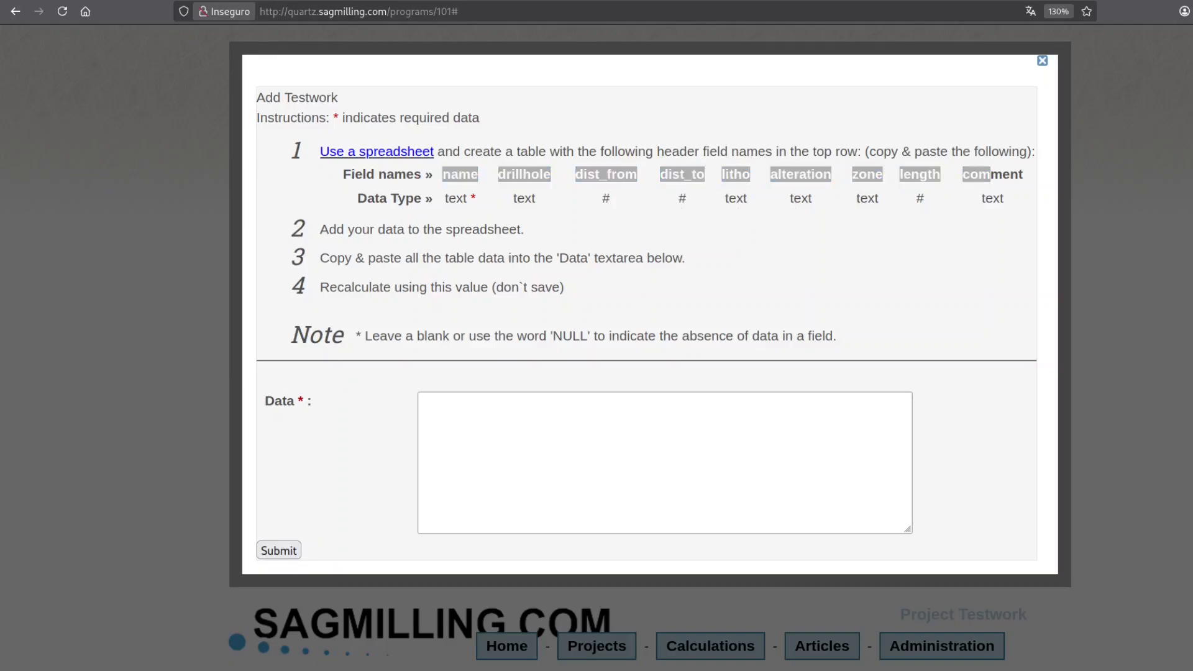
{"action": "left_click_drag", "start_coordinate": [0, 241], "coordinate": [479, 231]}
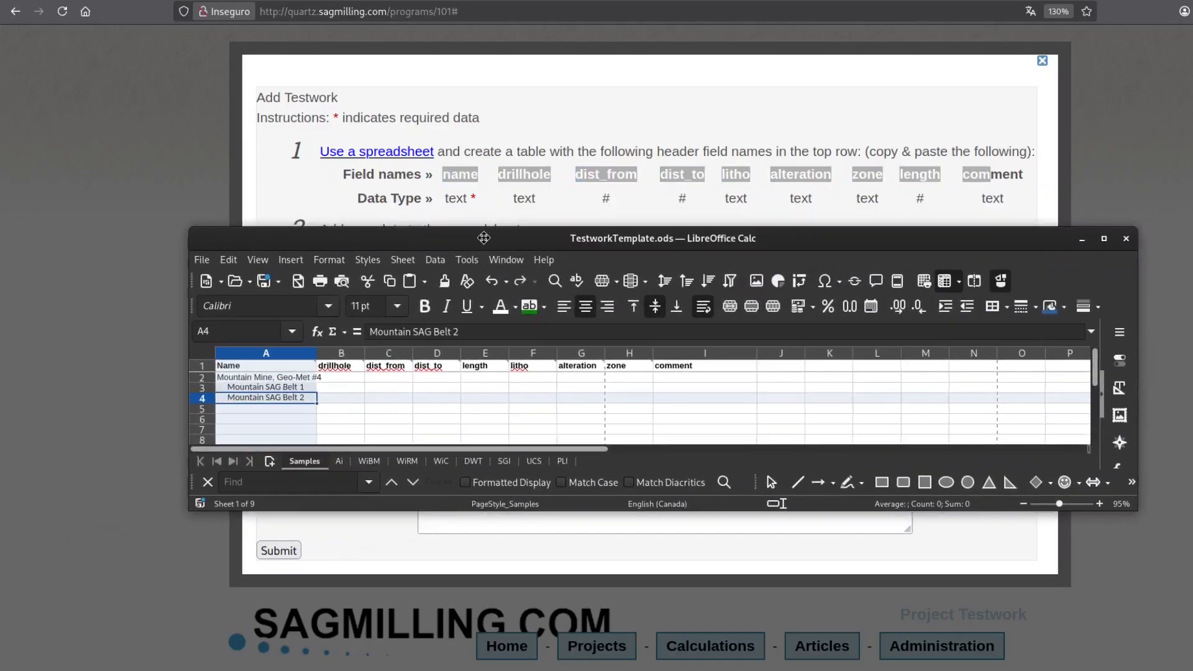
{"action": "left_click", "coordinate": [343, 367]}
{"action": "left_click", "coordinate": [389, 369]}
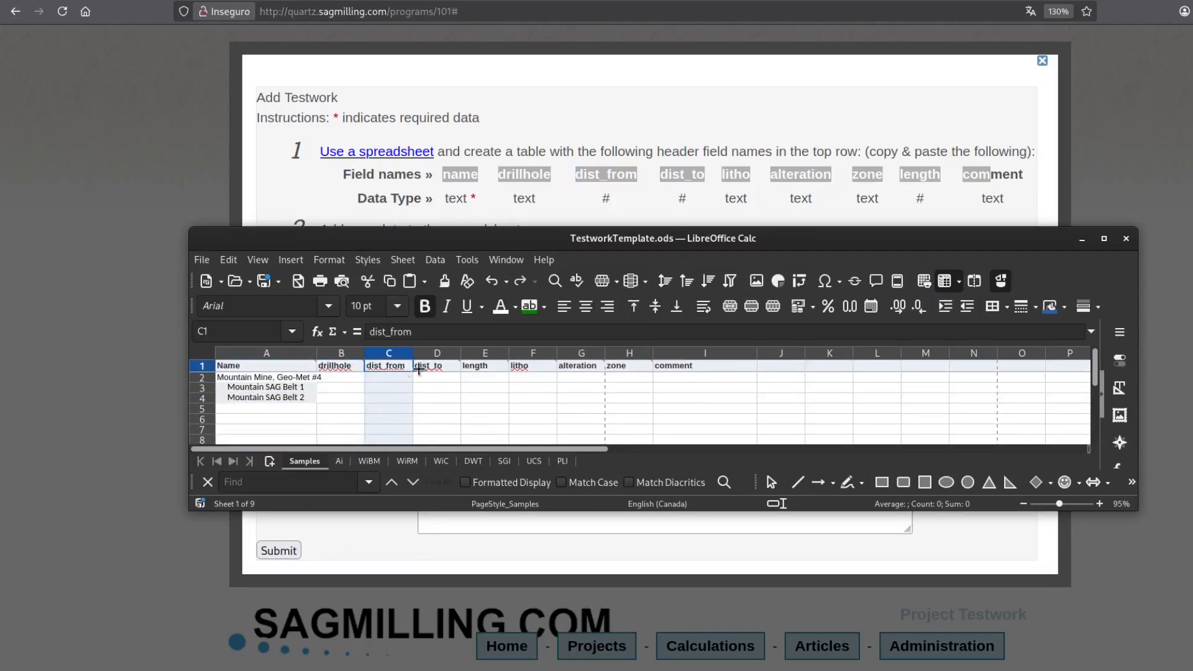
{"action": "left_click", "coordinate": [433, 369]}
{"action": "left_click", "coordinate": [505, 388]}
{"action": "left_click", "coordinate": [527, 390]}
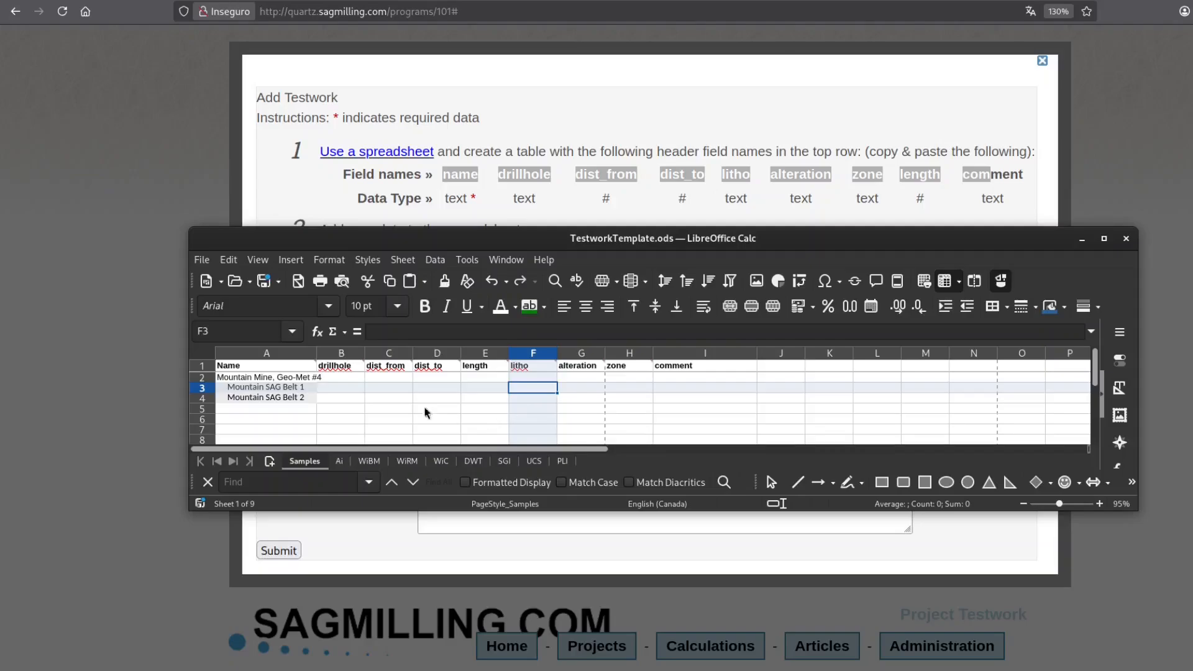
- Copy the Name column with its three samples from the Samples sheet and import it into UBC 2017 on SAGMILLING.COM
{"action": "left_click_drag", "start_coordinate": [270, 404], "coordinate": [277, 372]}
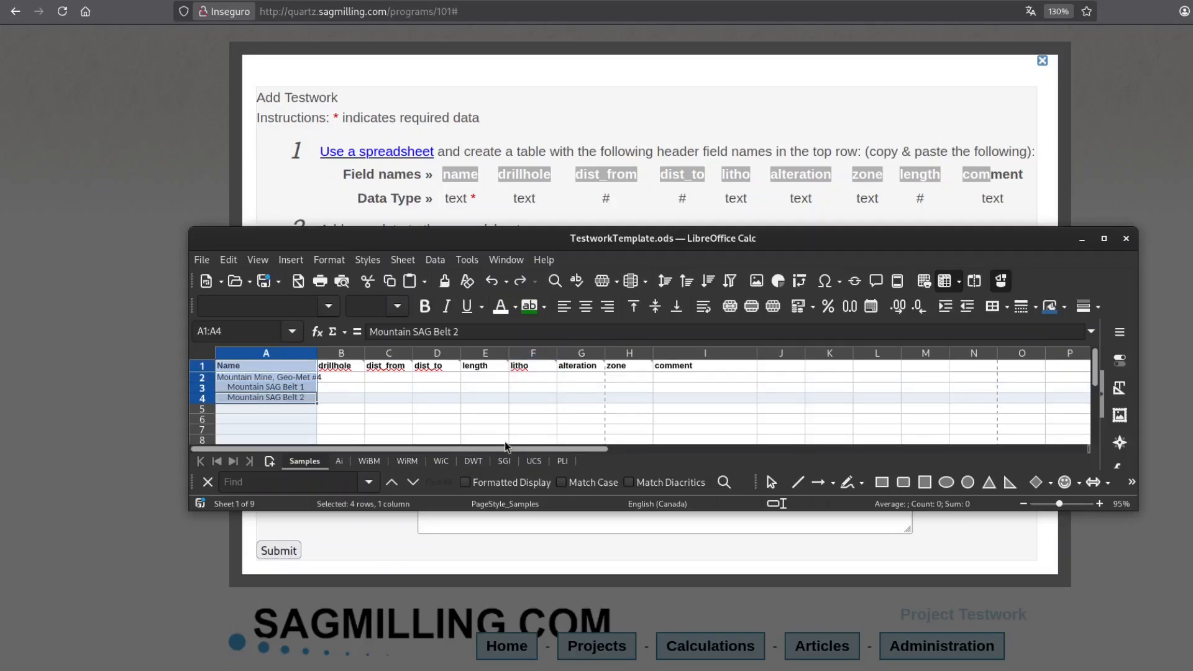
{"action": "key", "text": "ctrl+c"}
{"action": "left_click", "coordinate": [522, 125]}
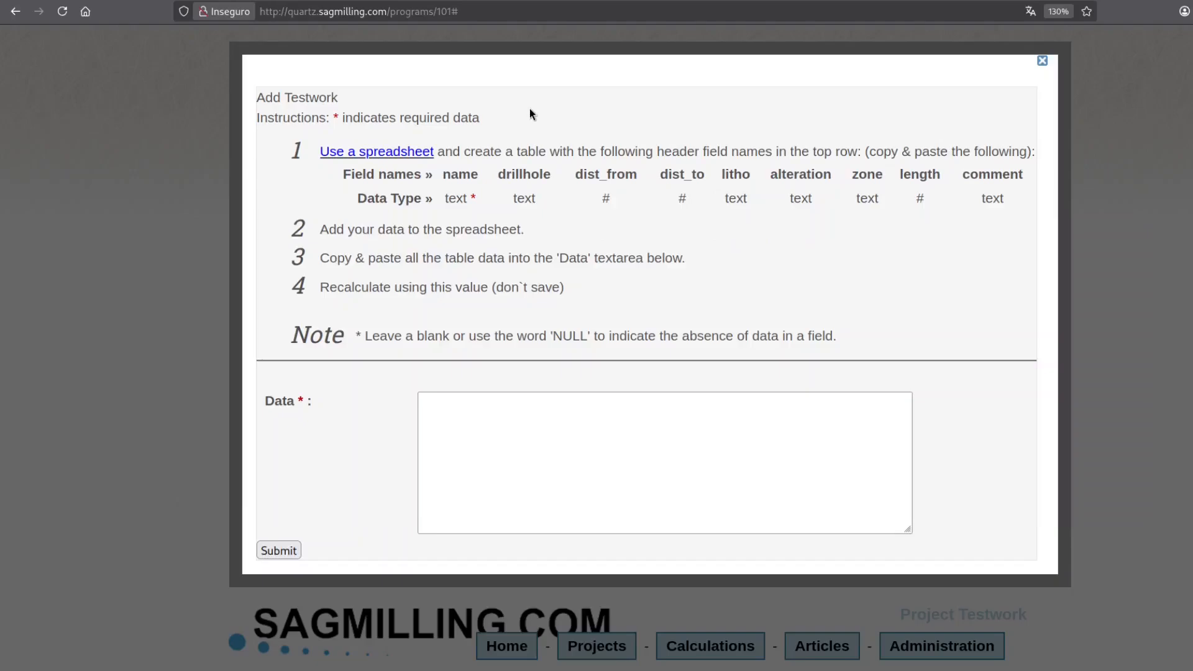
{"action": "left_click", "coordinate": [490, 447]}
{"action": "key", "text": "ctrl+v"}
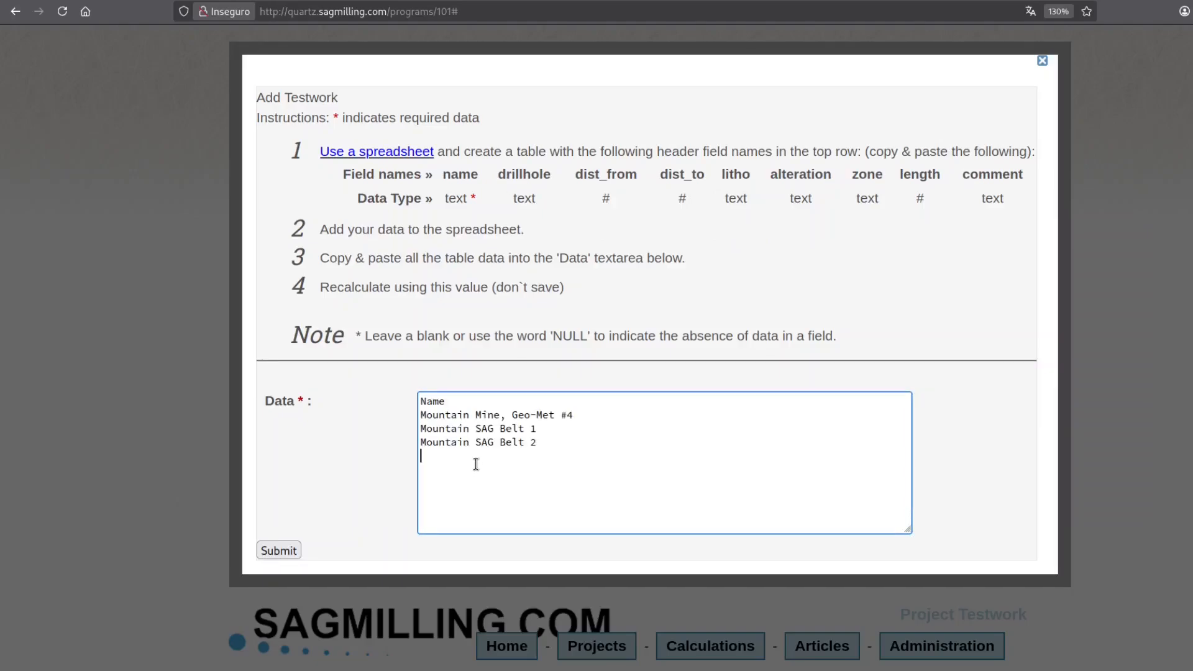
{"action": "left_click", "coordinate": [300, 547]}
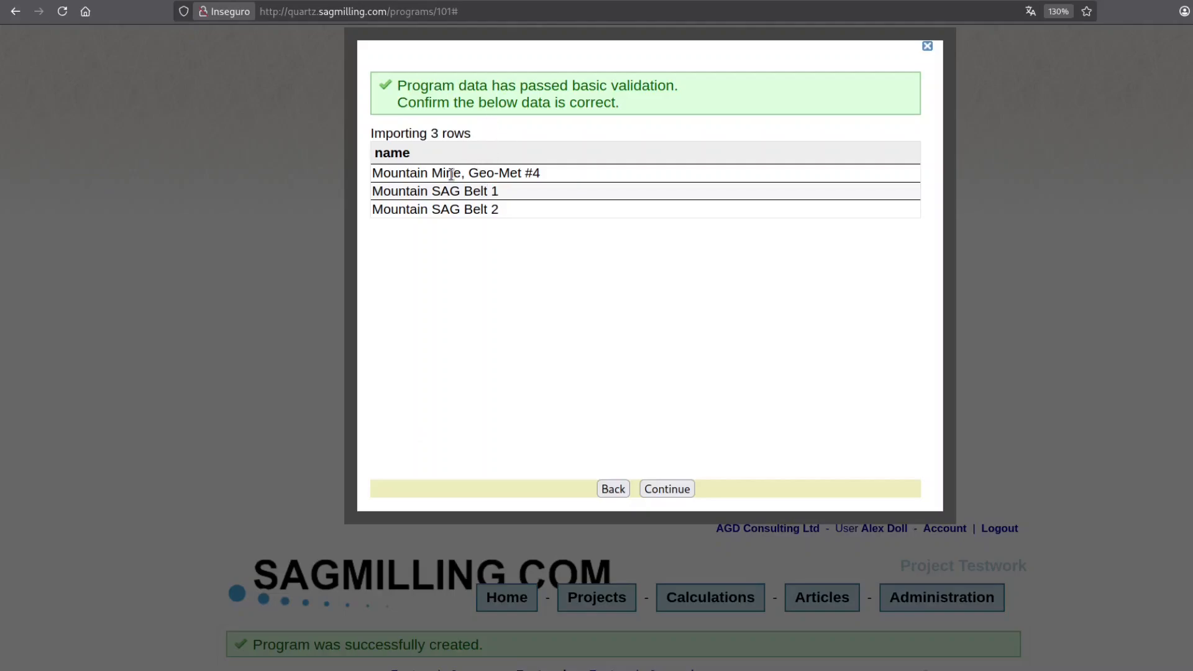
{"action": "left_click", "coordinate": [666, 490]}
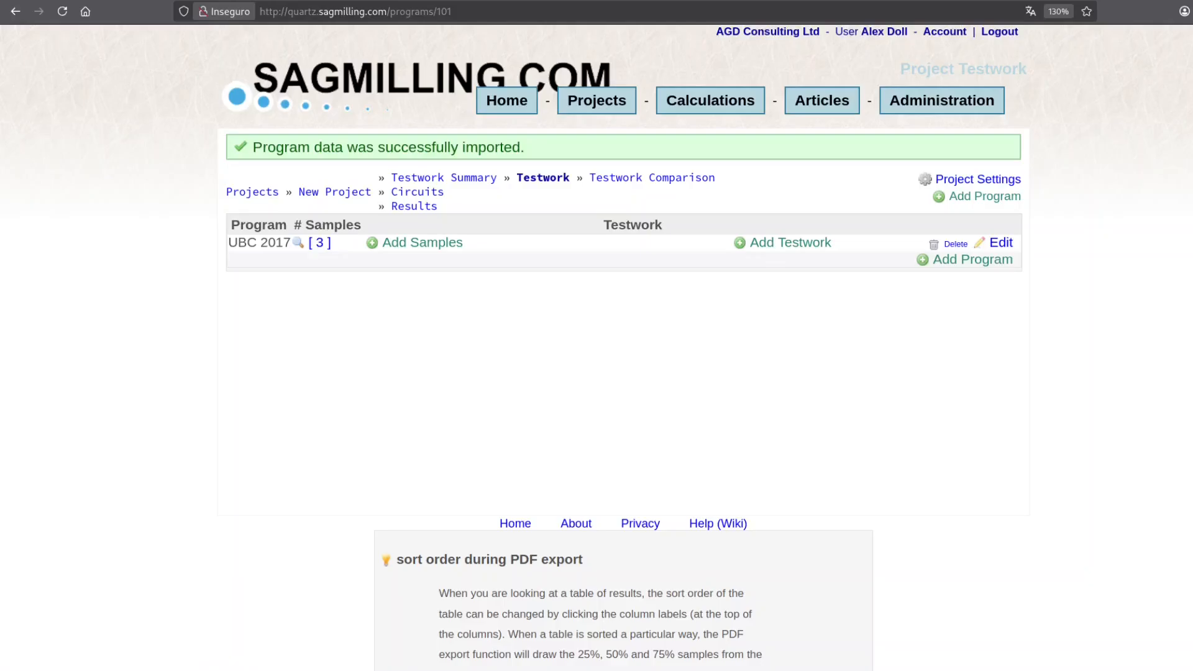
- Switch to LibreOffice Calc and select the WiBM sheet's headers and Mountain Mine, Geo-Met #4 row from Name through synthetic
{"action": "key", "text": "alt+Tab"}
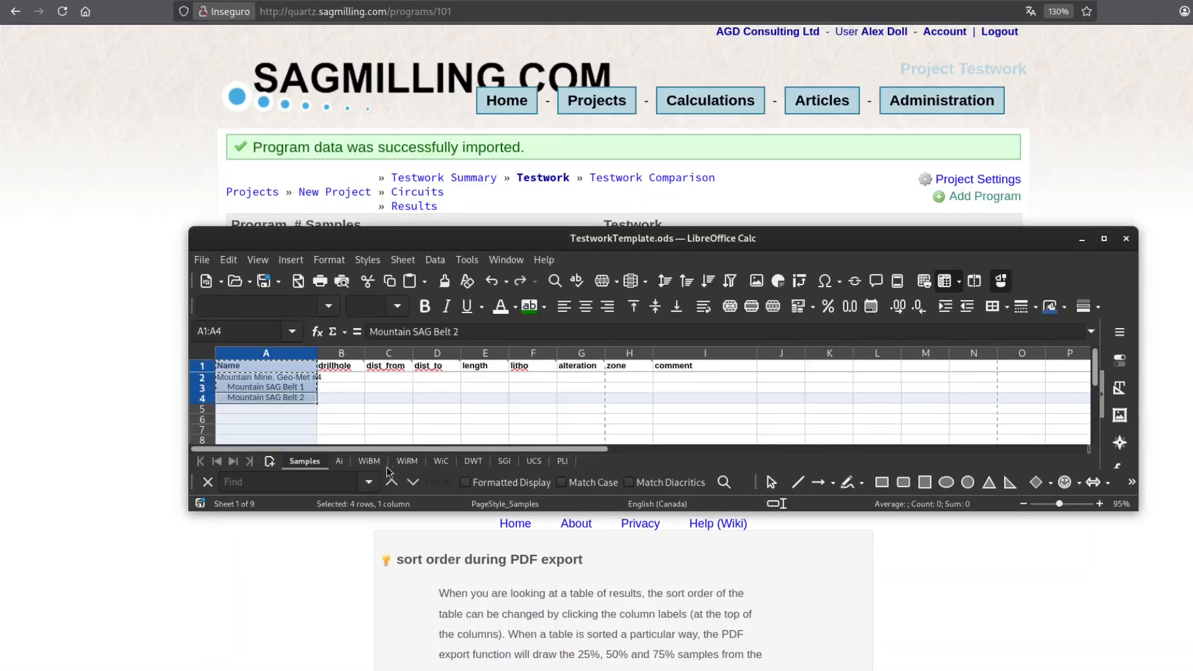
{"action": "left_click", "coordinate": [371, 461]}
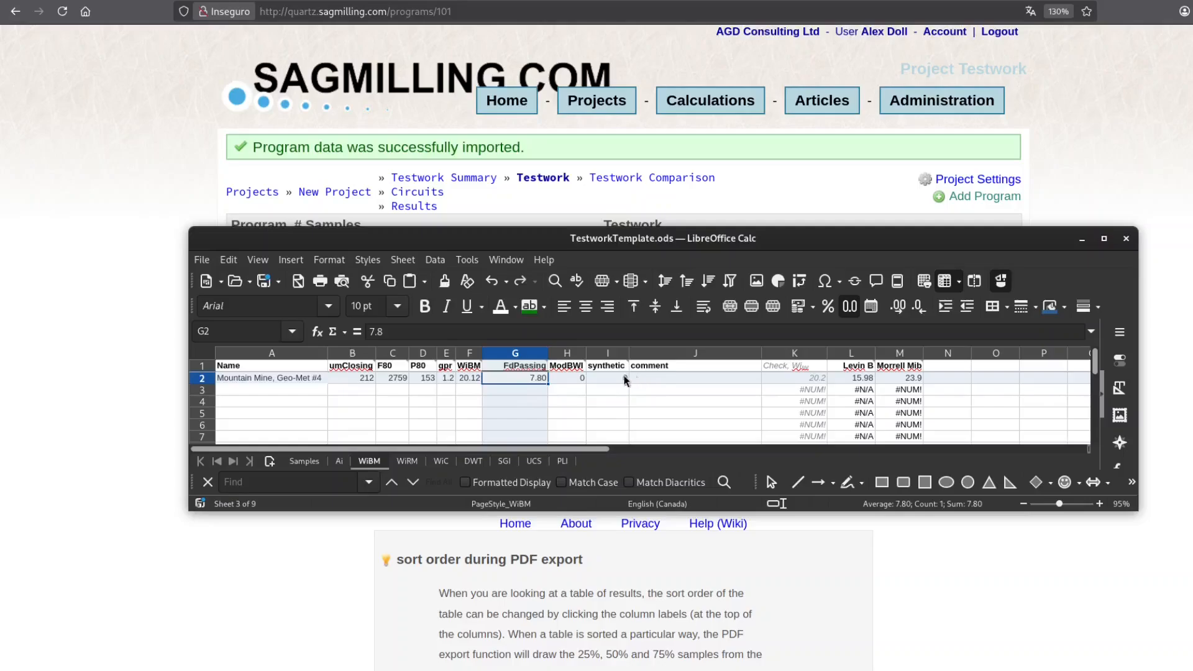
{"action": "left_click_drag", "start_coordinate": [607, 377], "coordinate": [291, 367]}
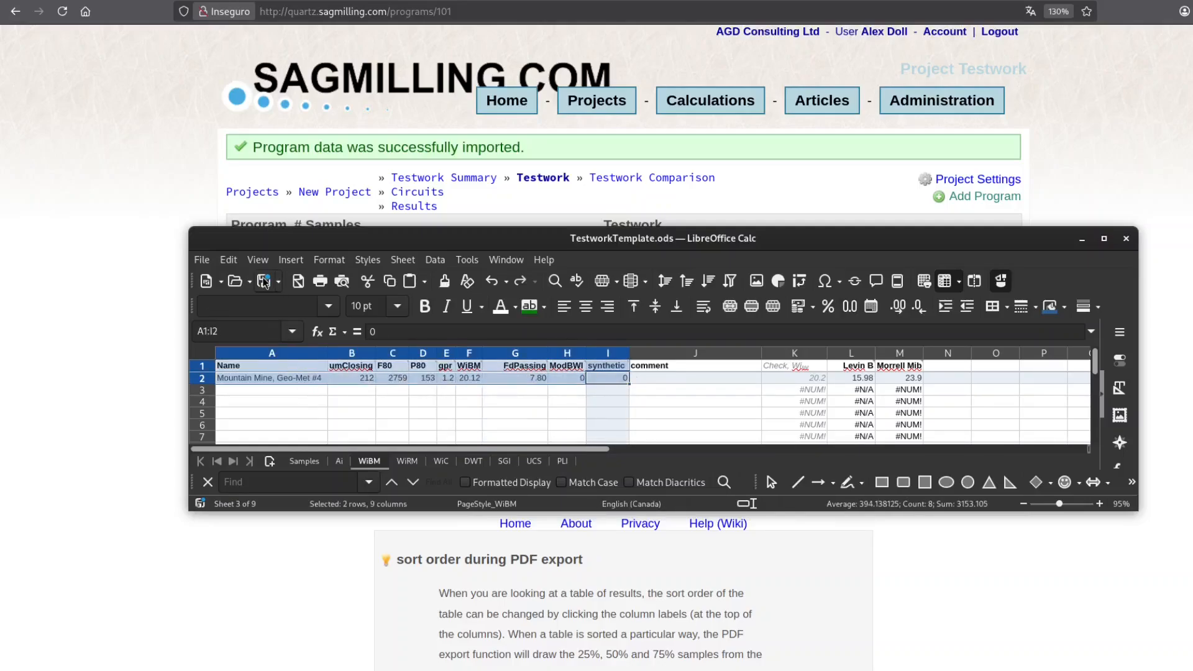
- Switch to SAGMILLING.COM and start adding testwork of type wibm to UBC 2017, leaving the laboratory unselected
{"action": "key", "text": "alt+Tab"}
{"action": "left_click", "coordinate": [766, 243]}
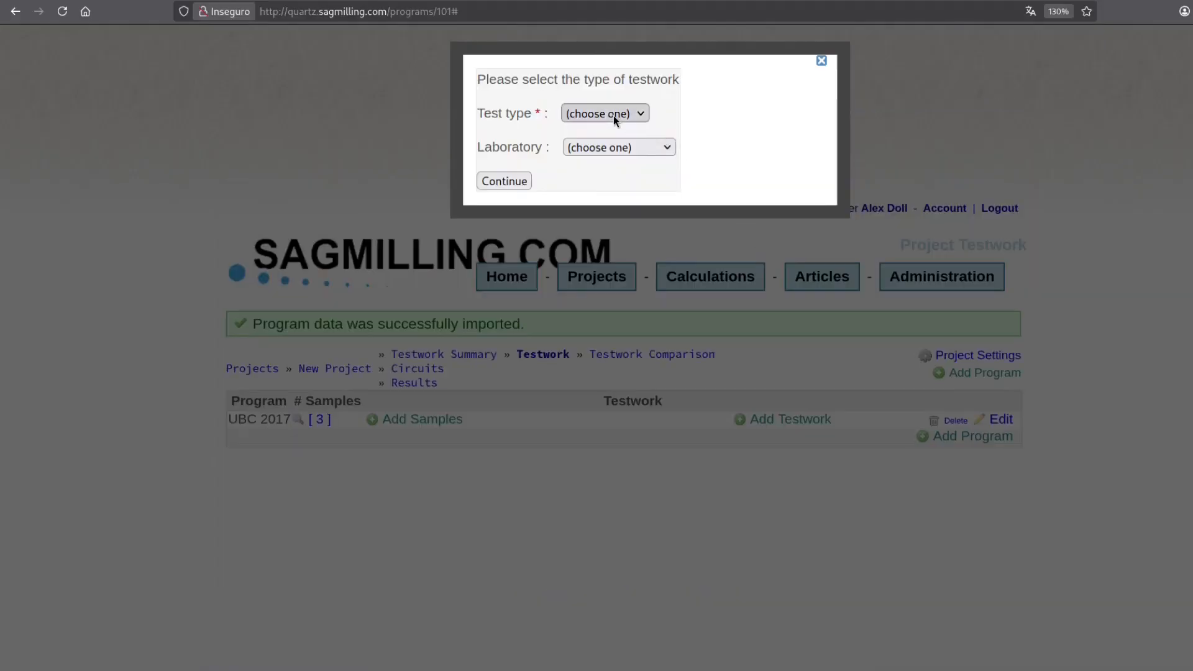
{"action": "left_click", "coordinate": [613, 115]}
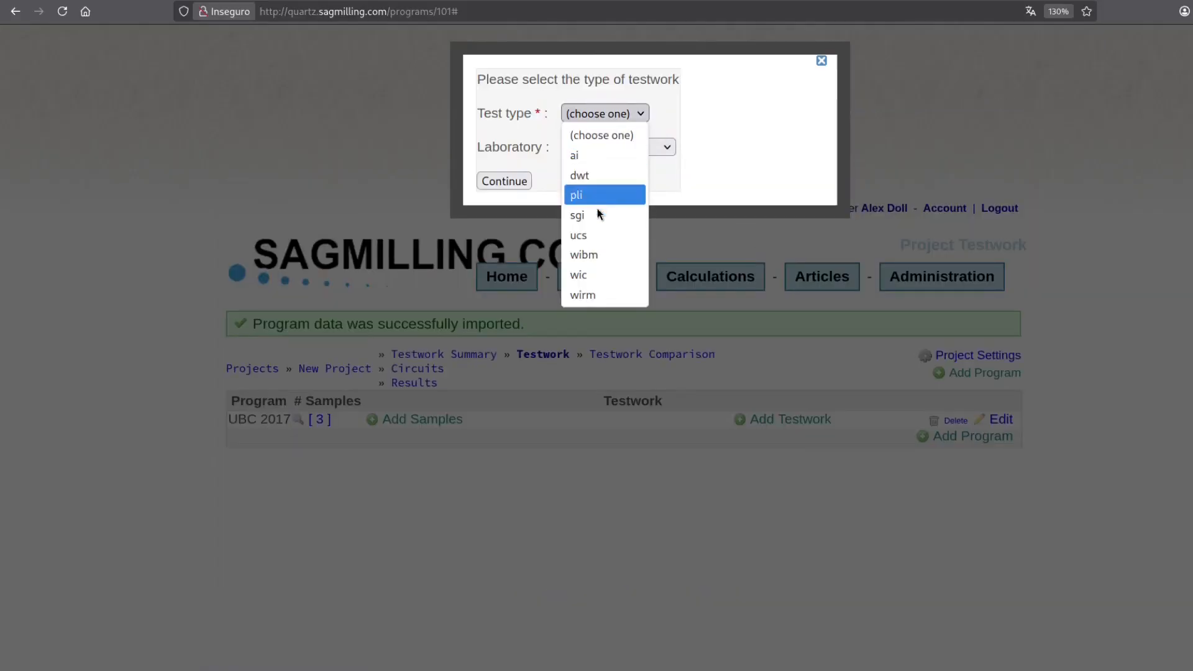
{"action": "left_click", "coordinate": [614, 257]}
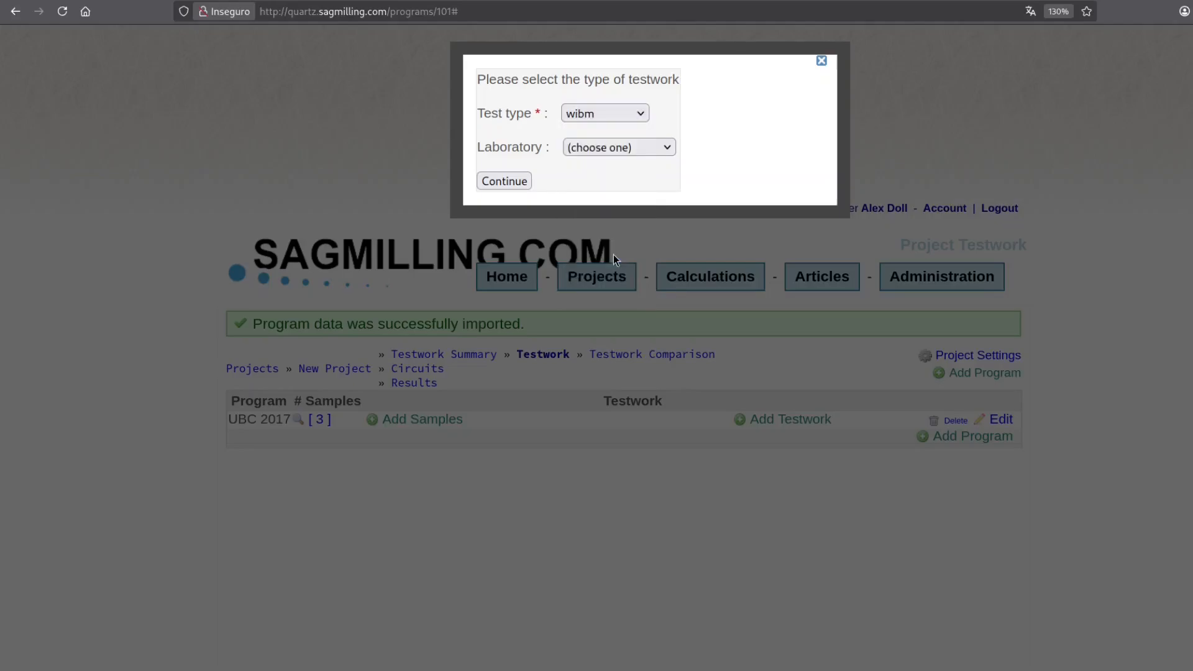
{"action": "left_click", "coordinate": [612, 151]}
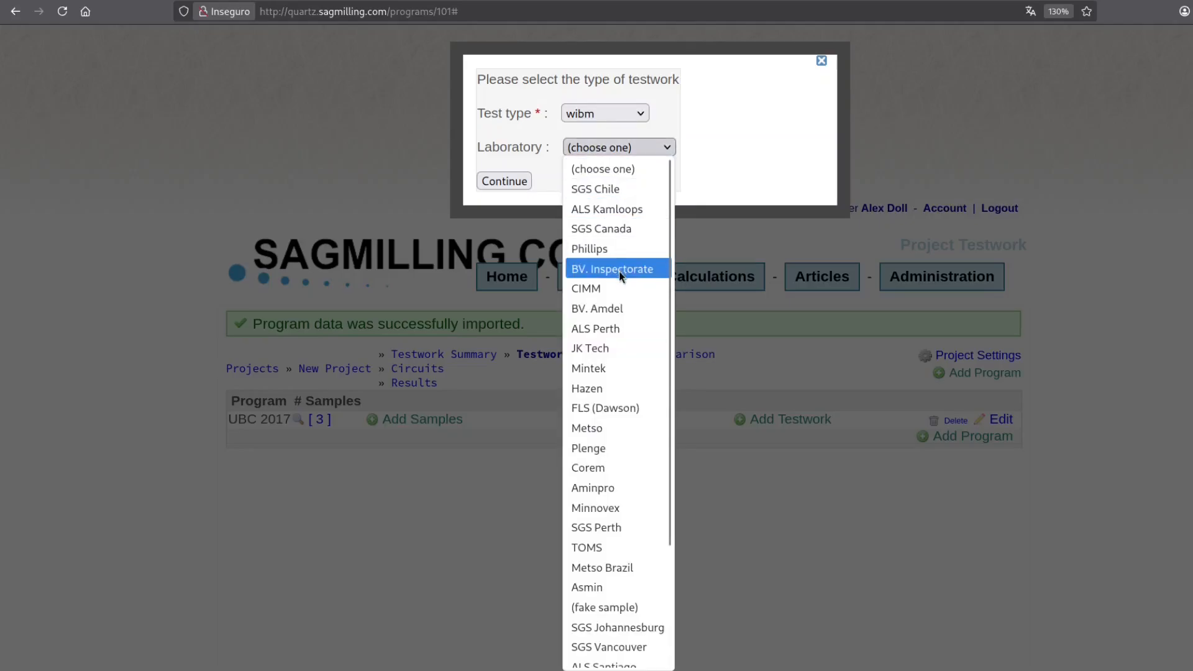
{"action": "scroll", "coordinate": [617, 282], "scroll_direction": "down", "scroll_amount": 3}
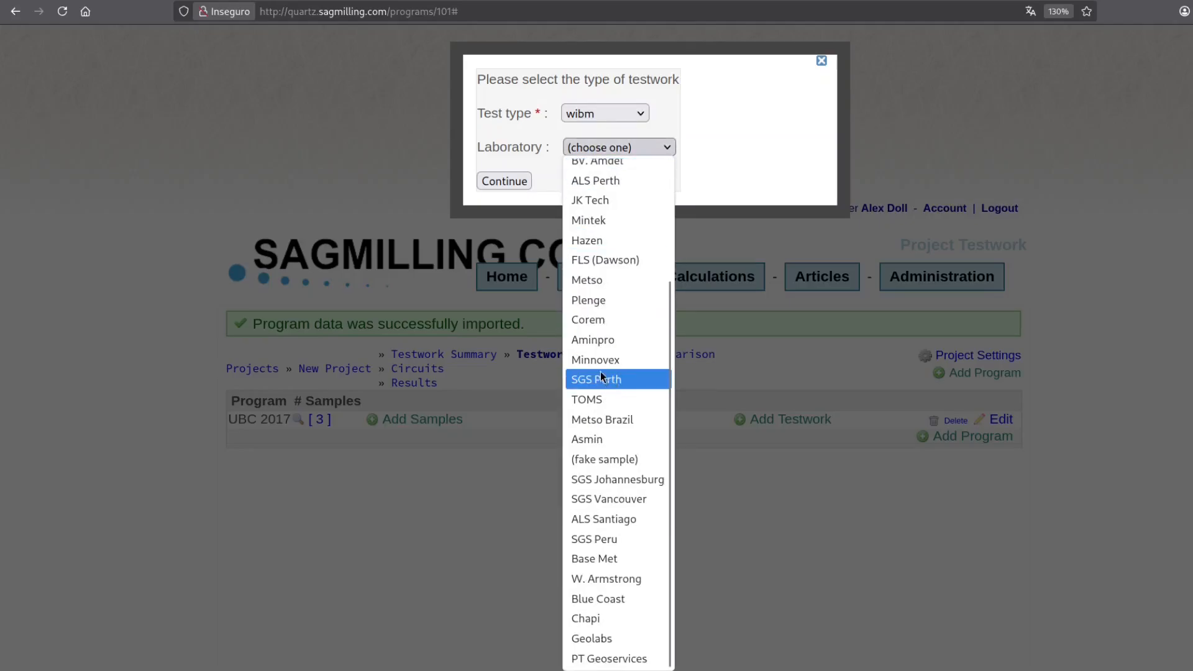
{"action": "scroll", "coordinate": [599, 371], "scroll_direction": "up", "scroll_amount": 3}
{"action": "left_click", "coordinate": [743, 133]}
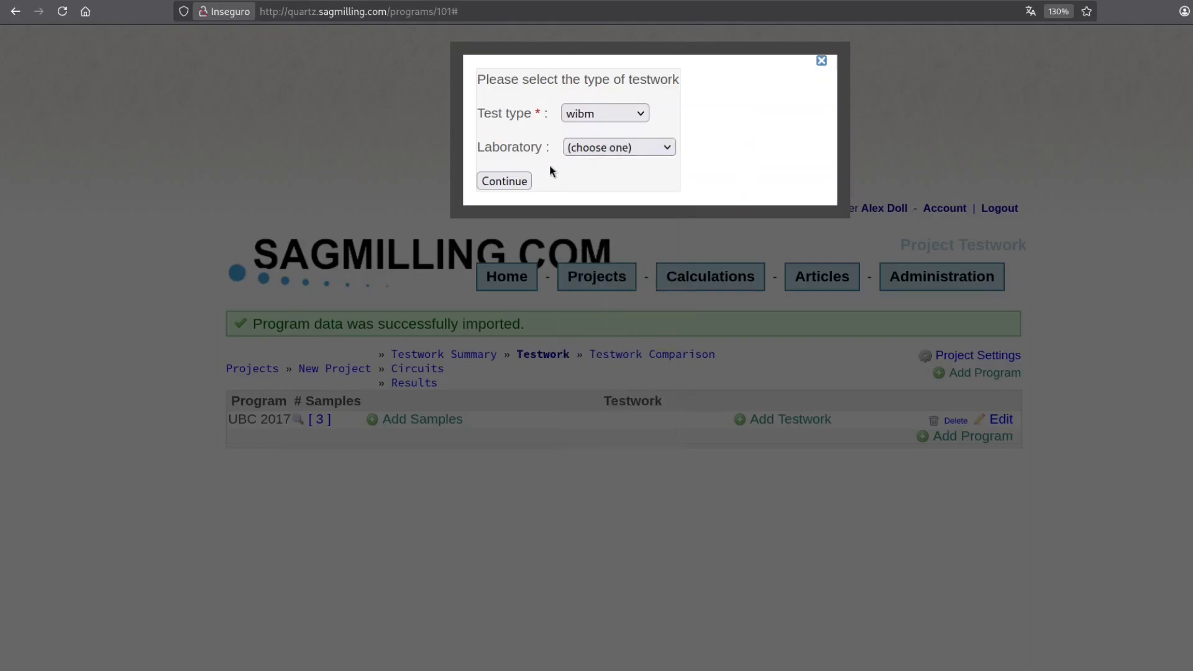
{"action": "left_click", "coordinate": [502, 182]}
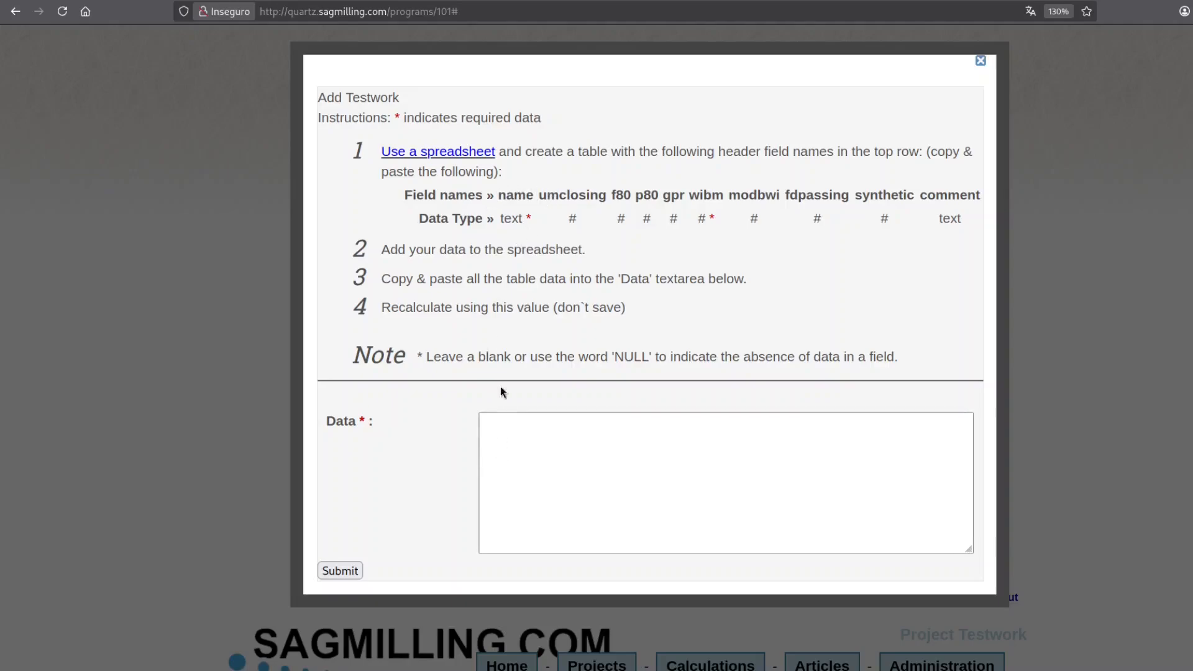
- Copy the WiBM sheet's headers and Mountain Mine, Geo-Met #4 row, Name through synthetic, and submit them as the testwork data
{"action": "left_click", "coordinate": [513, 428]}
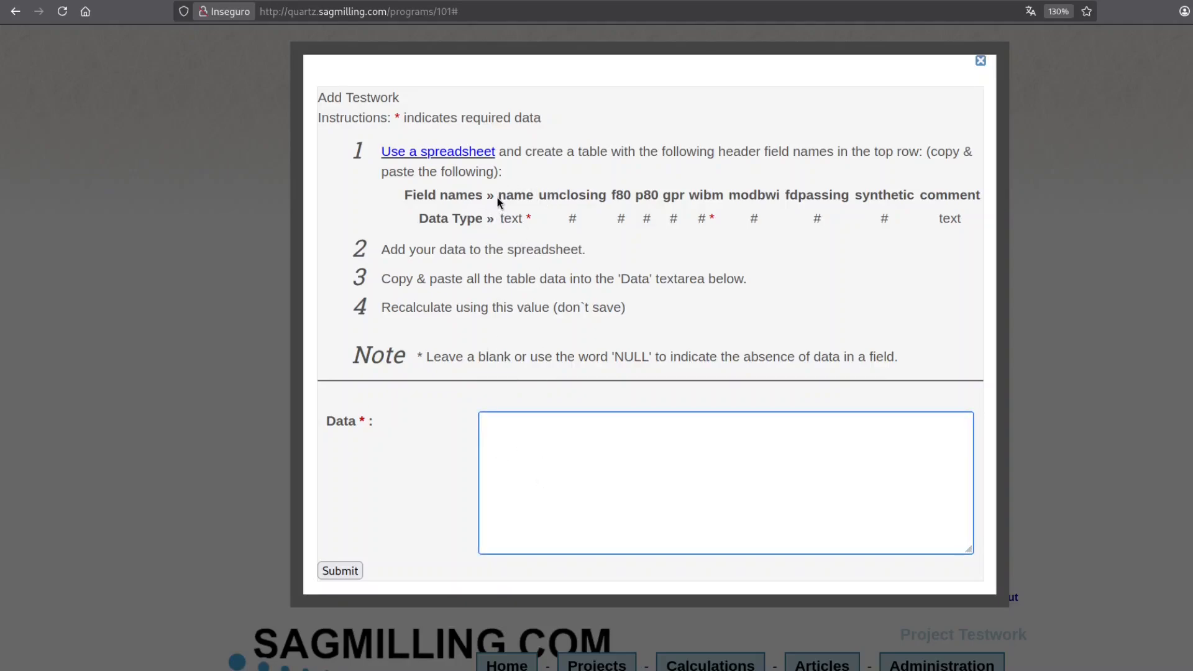
{"action": "left_click_drag", "start_coordinate": [497, 197], "coordinate": [862, 215]}
{"action": "left_click", "coordinate": [796, 243]}
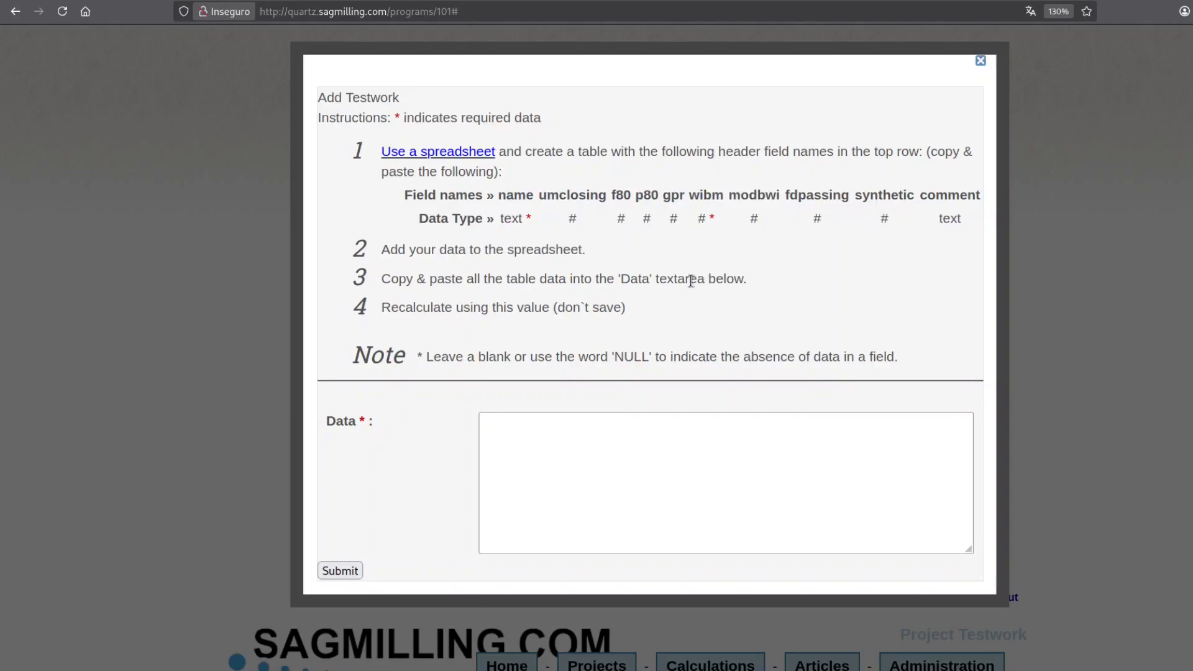
{"action": "key", "text": "alt+Tab"}
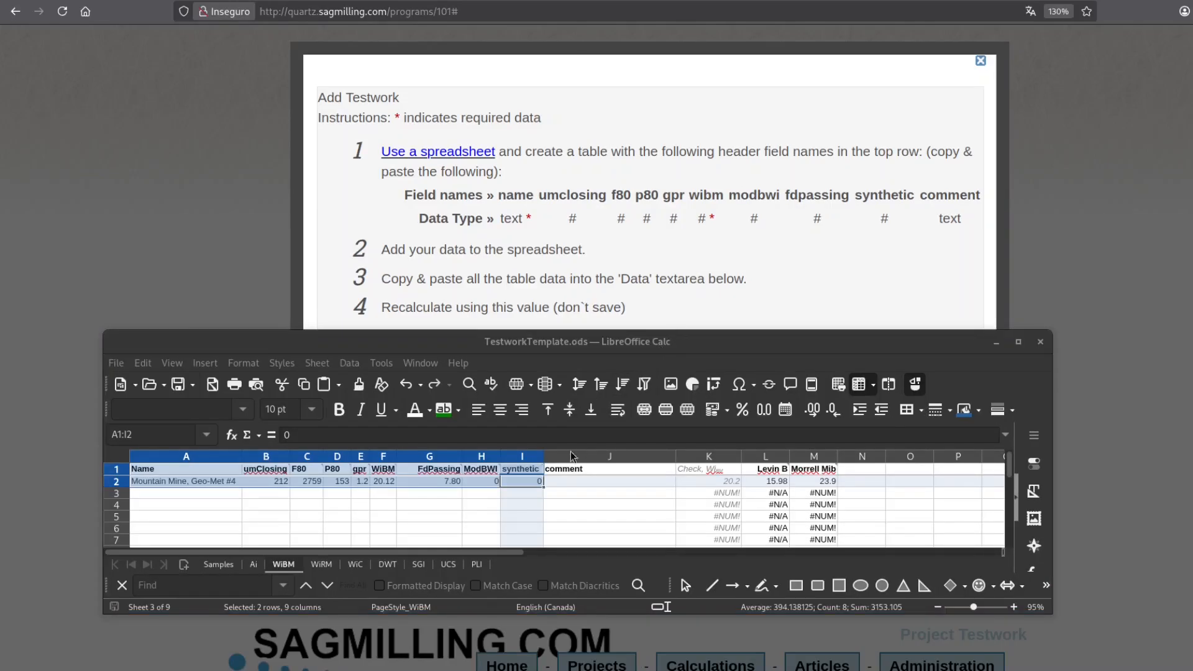
{"action": "left_click", "coordinate": [183, 471]}
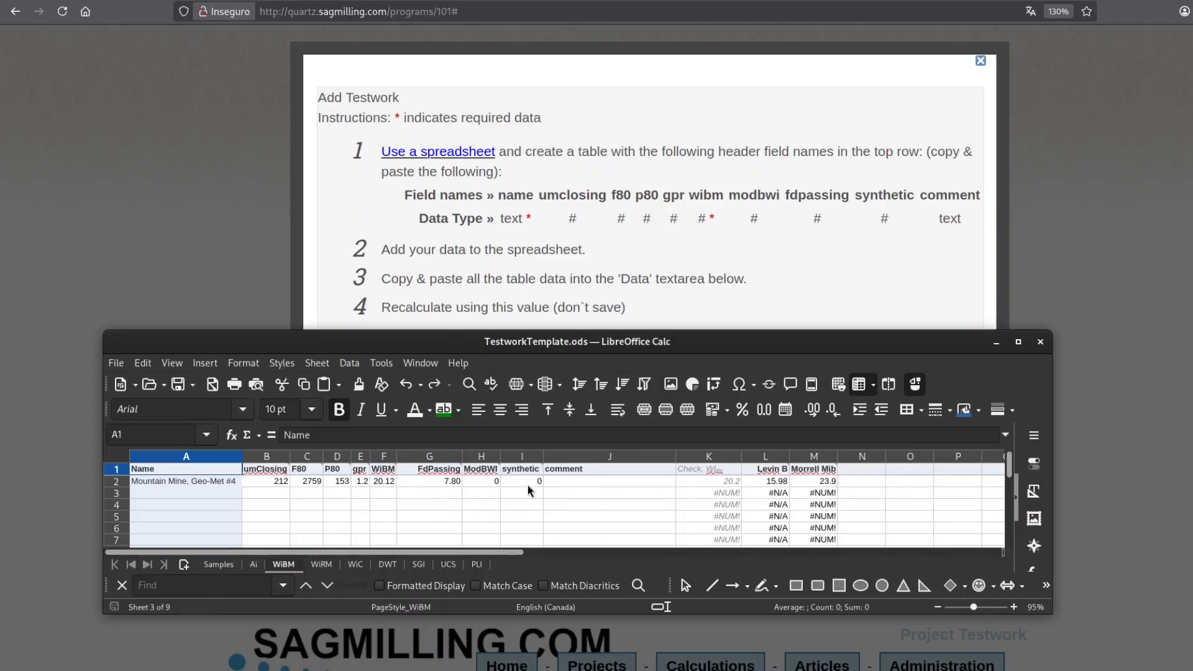
{"action": "left_click_drag", "start_coordinate": [527, 482], "coordinate": [180, 471]}
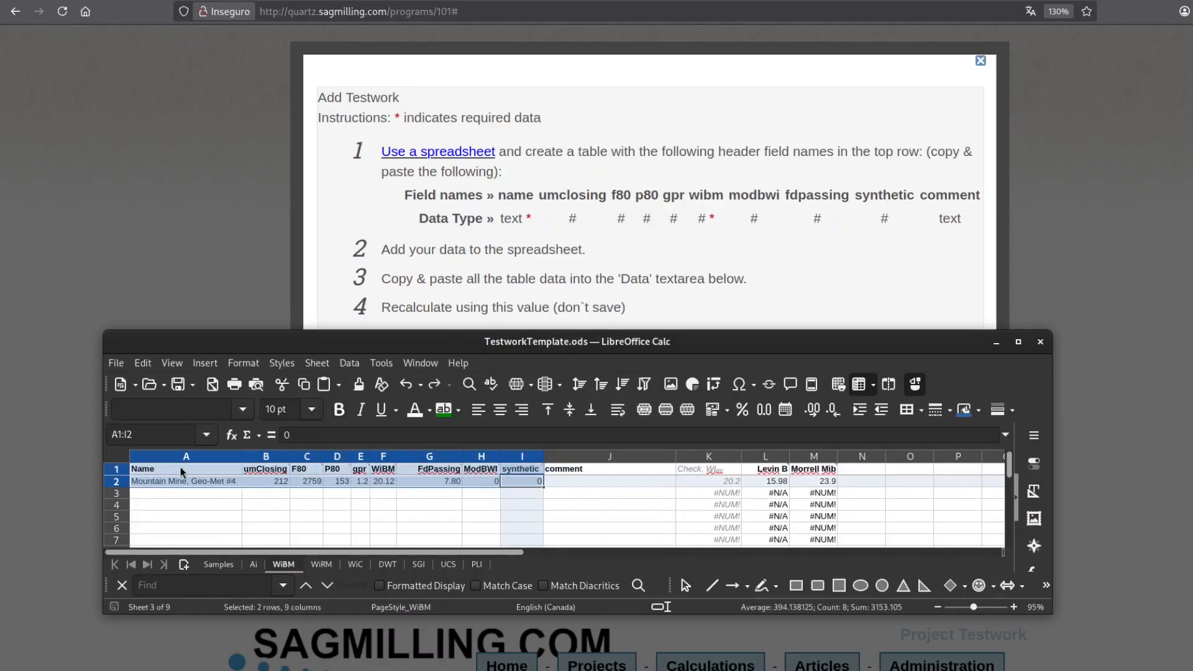
{"action": "key", "text": "ctrl+c"}
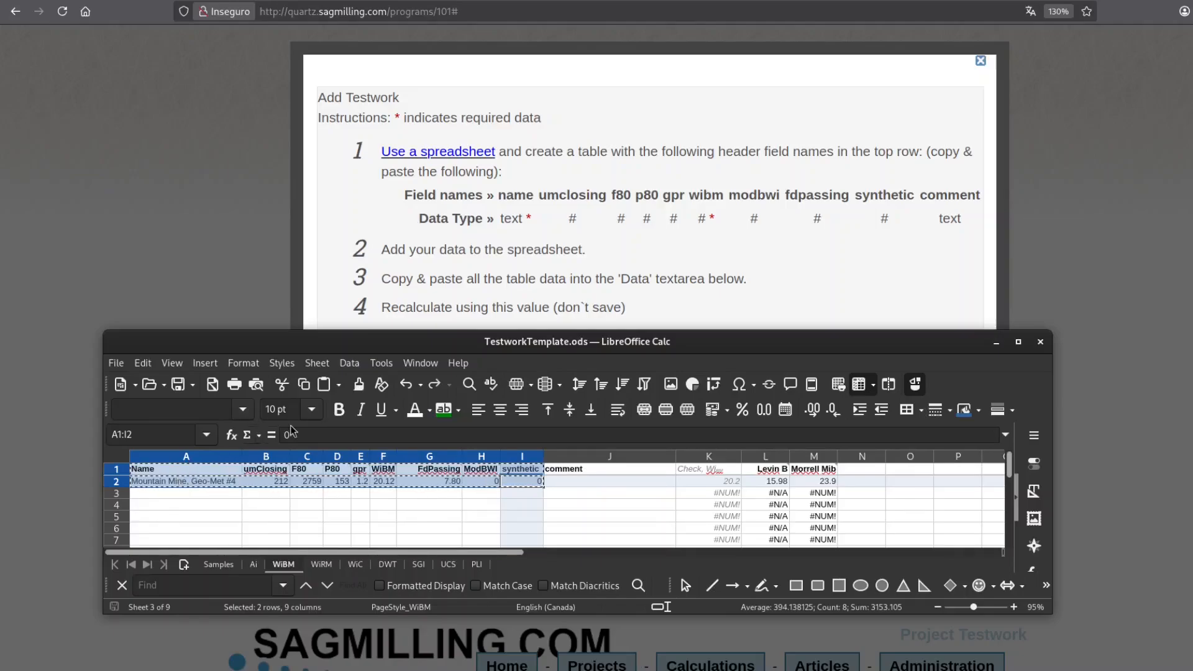
{"action": "left_click", "coordinate": [534, 253]}
{"action": "left_click", "coordinate": [501, 445]}
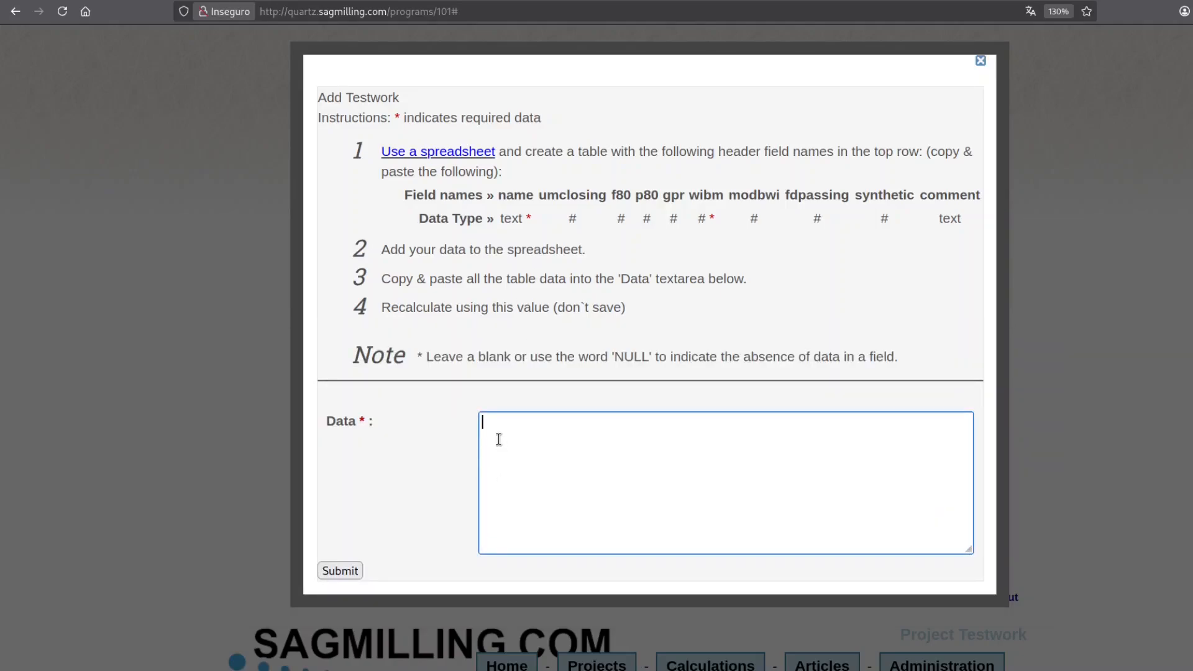
{"action": "key", "text": "ctrl+v"}
{"action": "left_click", "coordinate": [340, 570]}
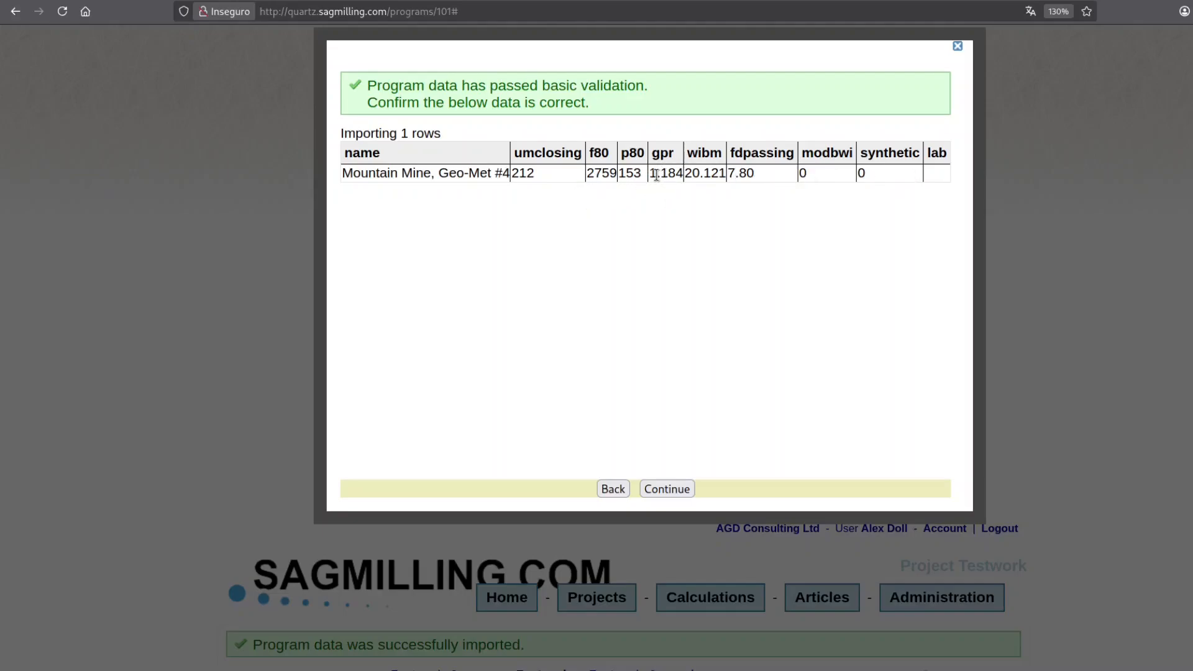
- Check the f80, gpr, wibm and fdpassing values in the import preview and accept the import
{"action": "left_click_drag", "start_coordinate": [657, 175], "coordinate": [704, 180]}
{"action": "left_click_drag", "start_coordinate": [741, 175], "coordinate": [735, 176]}
{"action": "left_click_drag", "start_coordinate": [592, 177], "coordinate": [661, 175]}
{"action": "left_click", "coordinate": [633, 218]}
{"action": "left_click", "coordinate": [659, 491]}
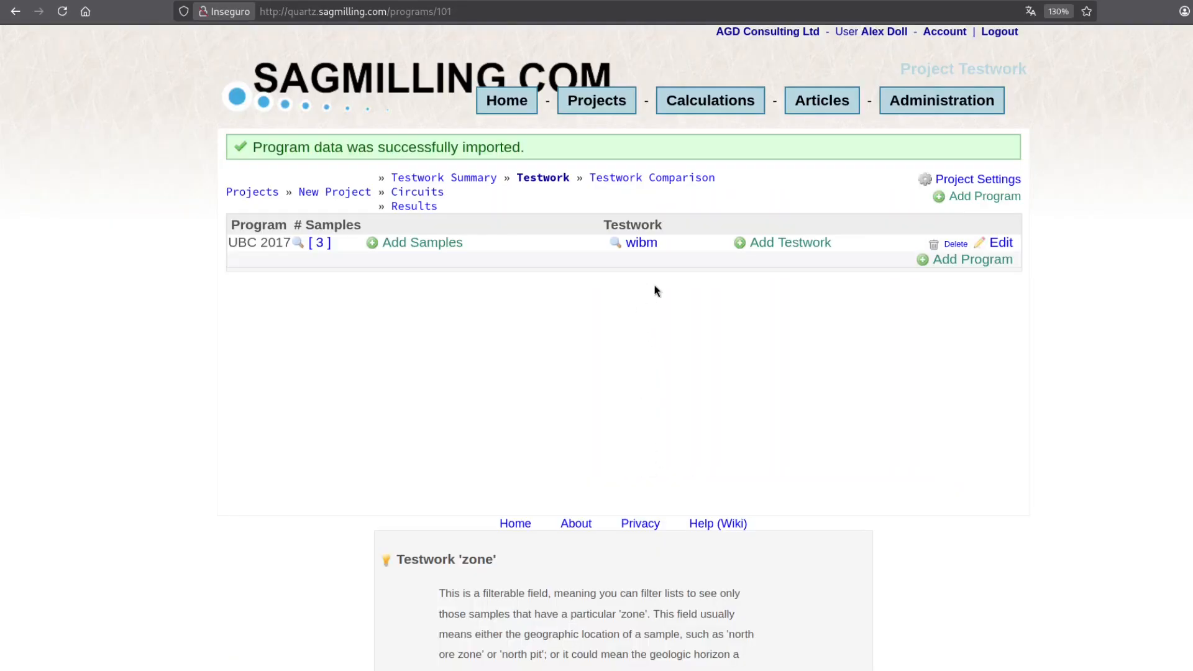
- Open the UBC 2017 wibm results, set the wibm value of Mountain Mine, Geo-Met #4 to 20.2 and commit the change
{"action": "left_click", "coordinate": [642, 243]}
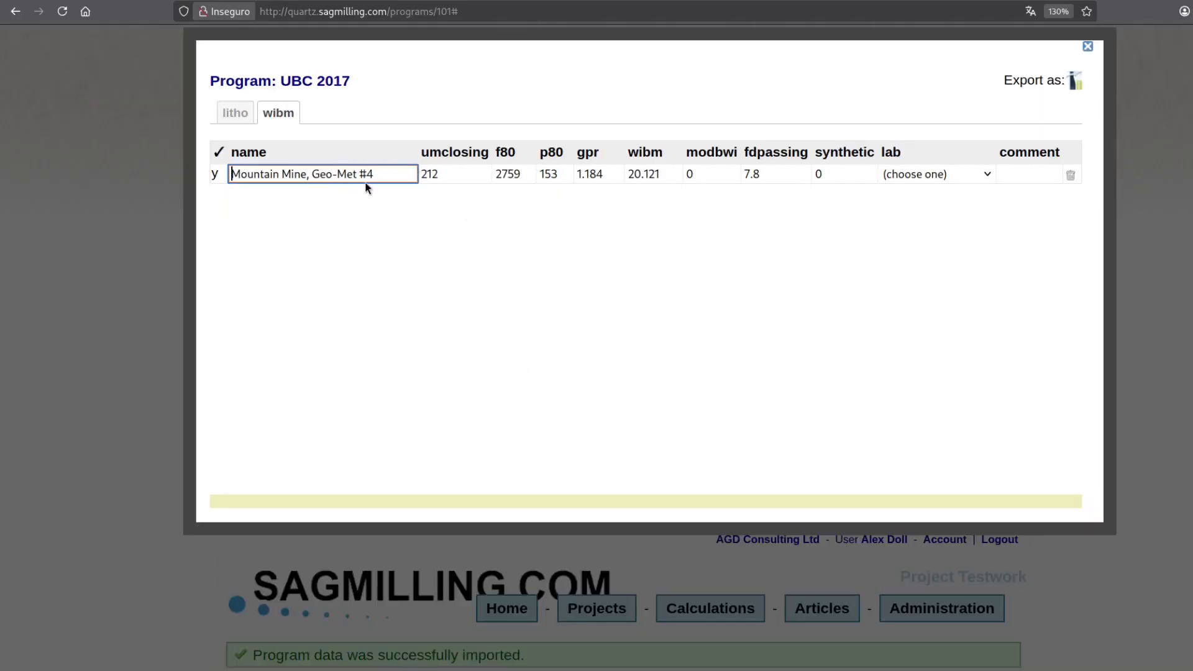
{"action": "left_click", "coordinate": [436, 177]}
{"action": "left_click", "coordinate": [514, 177]}
{"action": "left_click", "coordinate": [566, 177]}
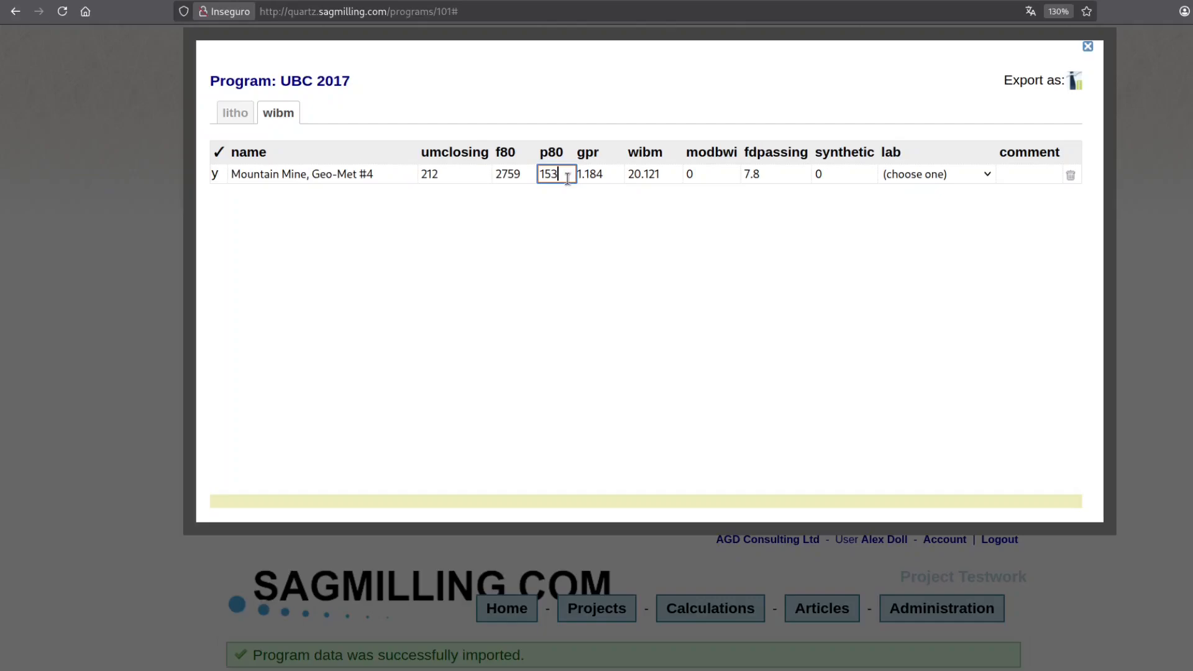
{"action": "left_click", "coordinate": [597, 174]}
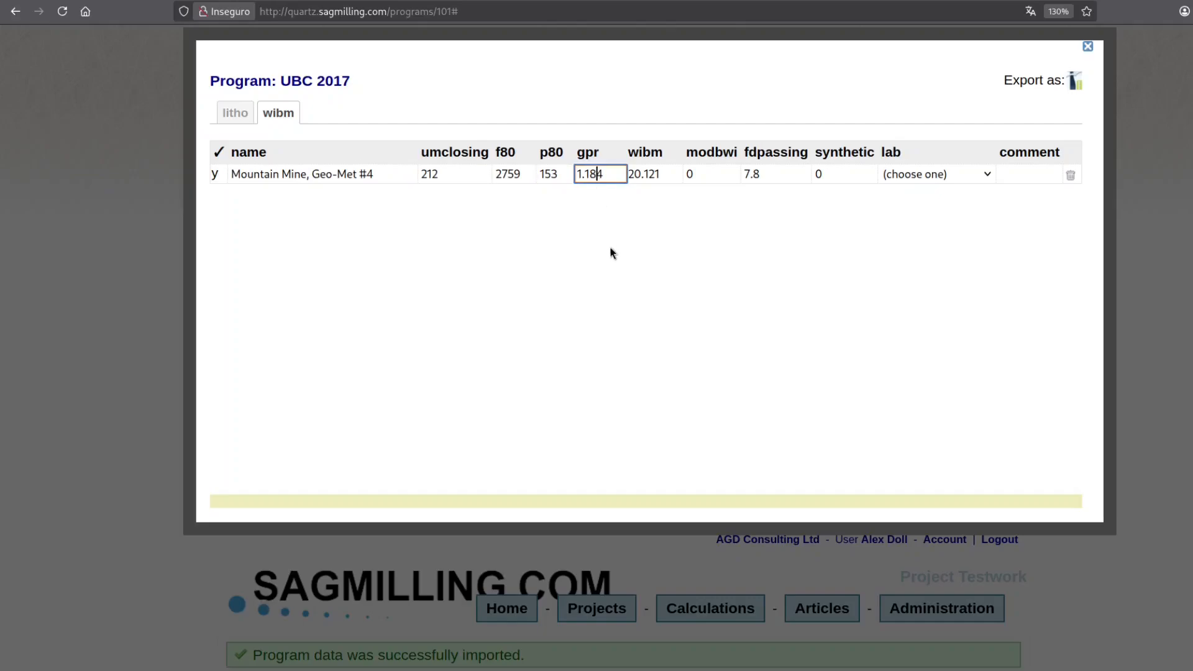
{"action": "left_click", "coordinate": [655, 175]}
{"action": "left_click_drag", "start_coordinate": [668, 177], "coordinate": [641, 176]}
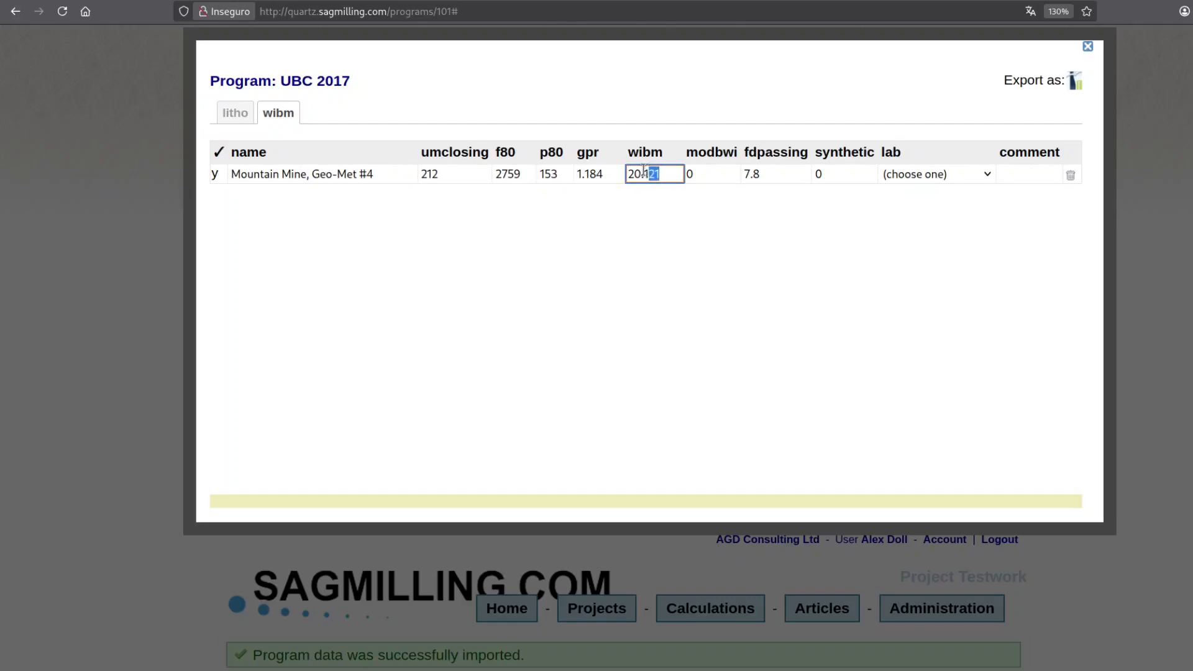
{"action": "type", "text": ".2"}
{"action": "left_click", "coordinate": [722, 252]}
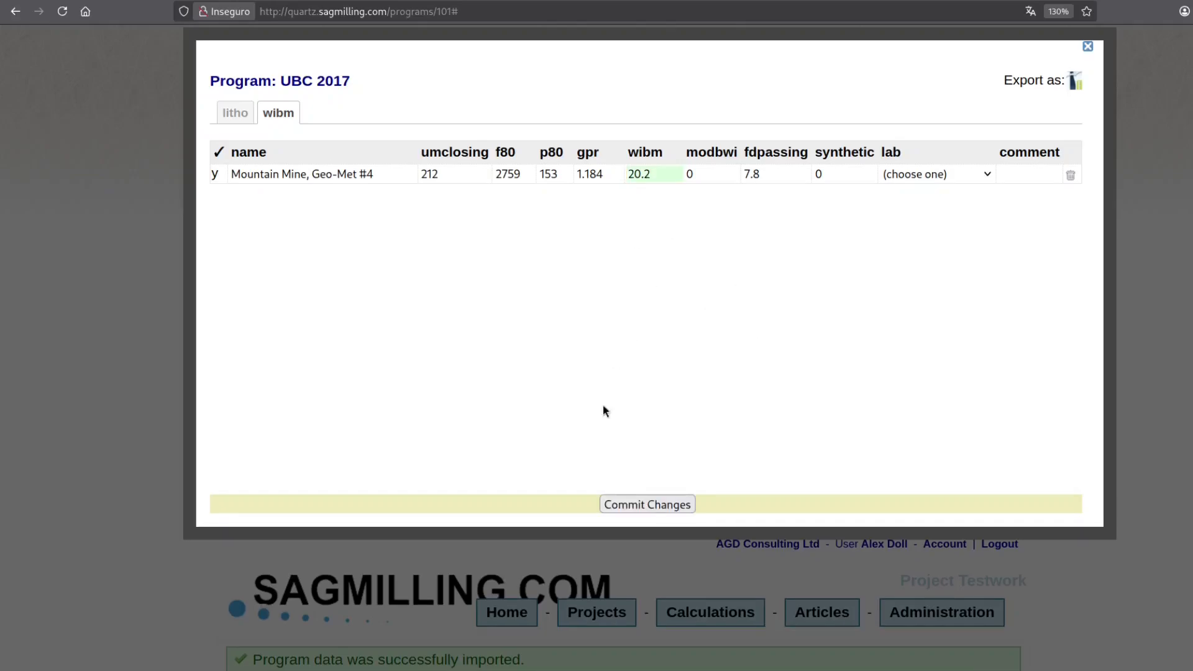
{"action": "left_click", "coordinate": [646, 508]}
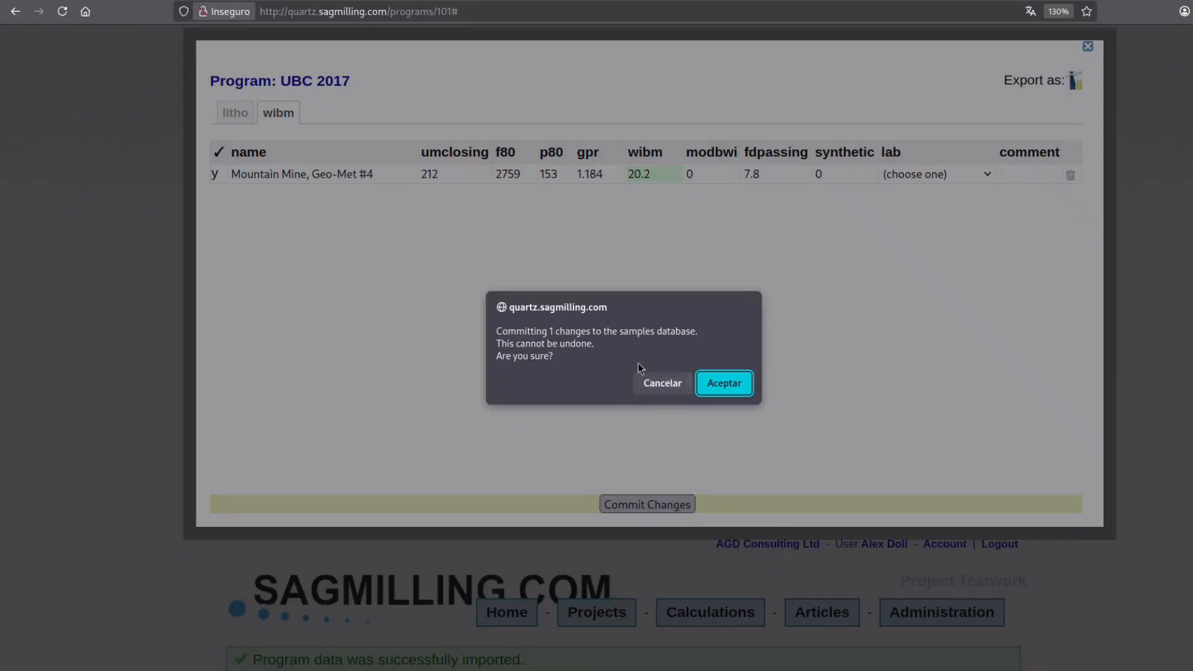
{"action": "left_click", "coordinate": [721, 383]}
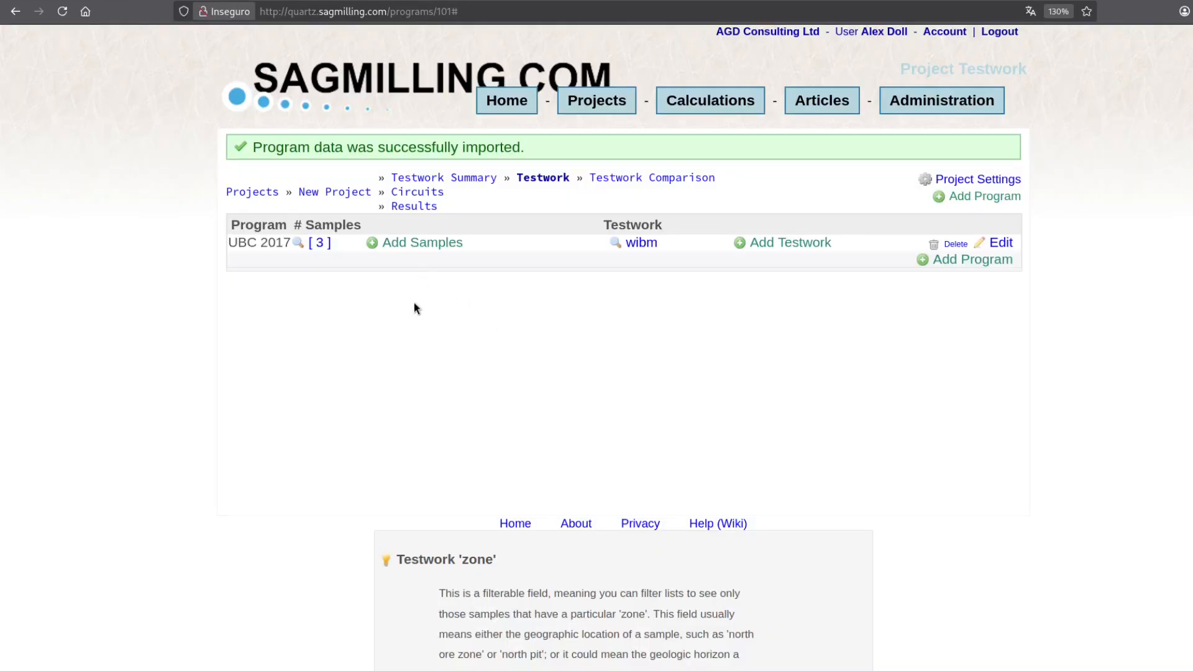
- Switch to LibreOffice Calc and examine the Mountain SAG Belt 1 and Mountain SAG Belt 2 rows on the WiBM sheet
{"action": "key", "text": "alt+Tab"}
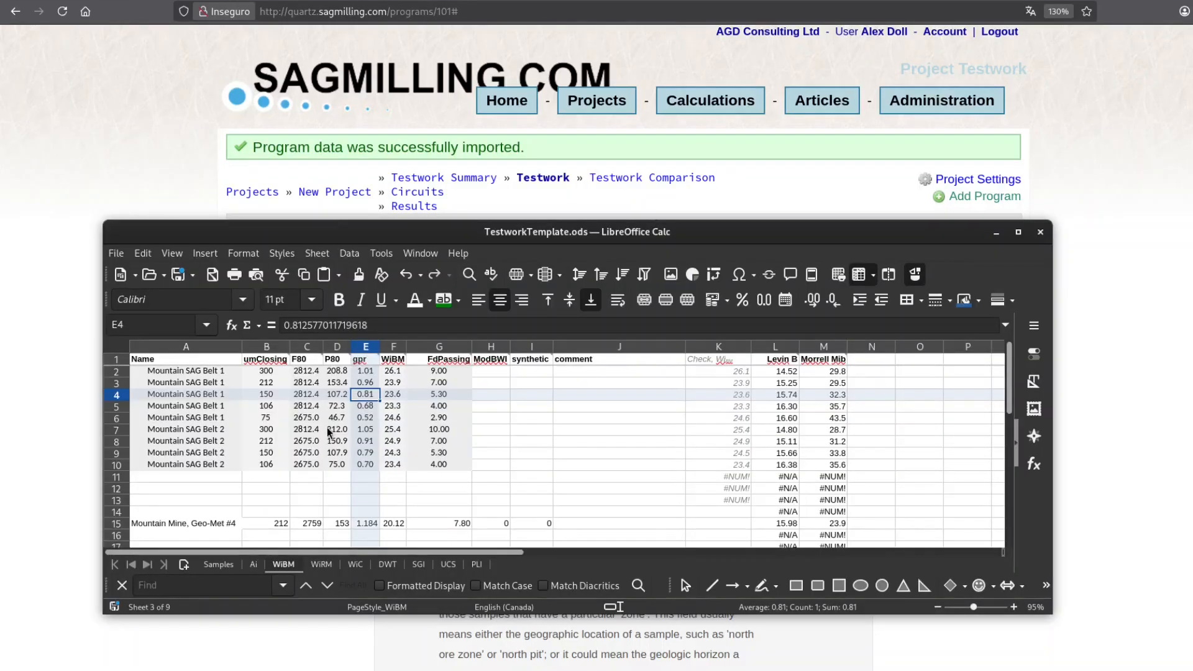
{"action": "left_click_drag", "start_coordinate": [463, 231], "coordinate": [461, 280]}
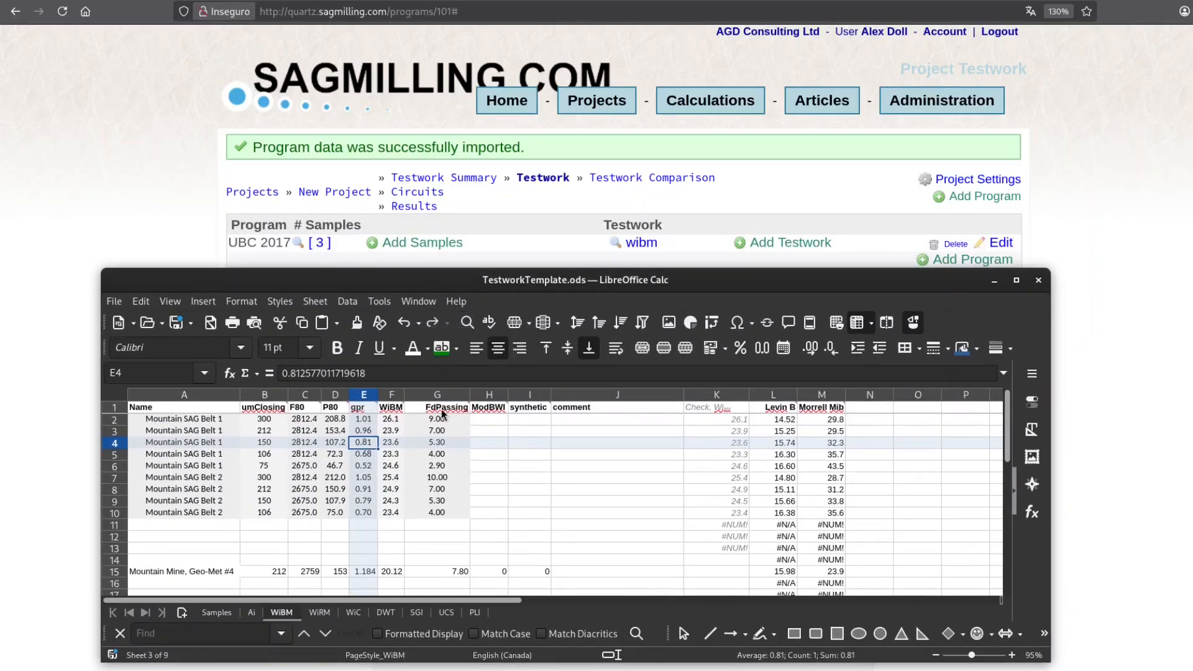
{"action": "left_click_drag", "start_coordinate": [194, 465], "coordinate": [200, 420]}
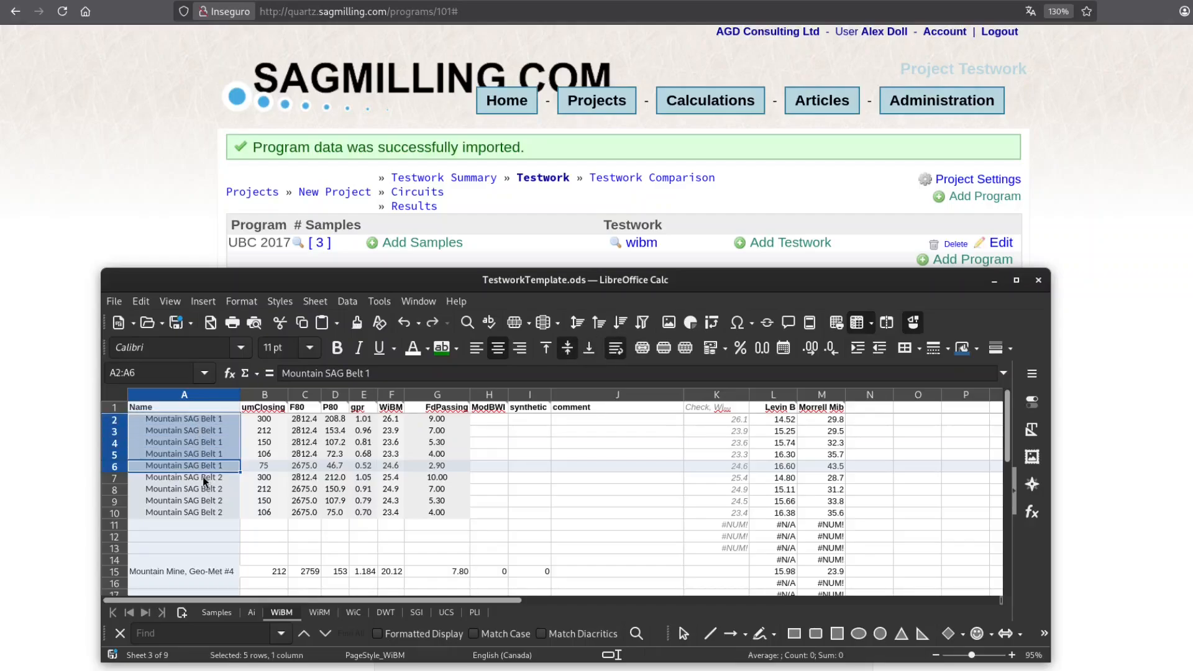
{"action": "left_click_drag", "start_coordinate": [202, 476], "coordinate": [200, 511]}
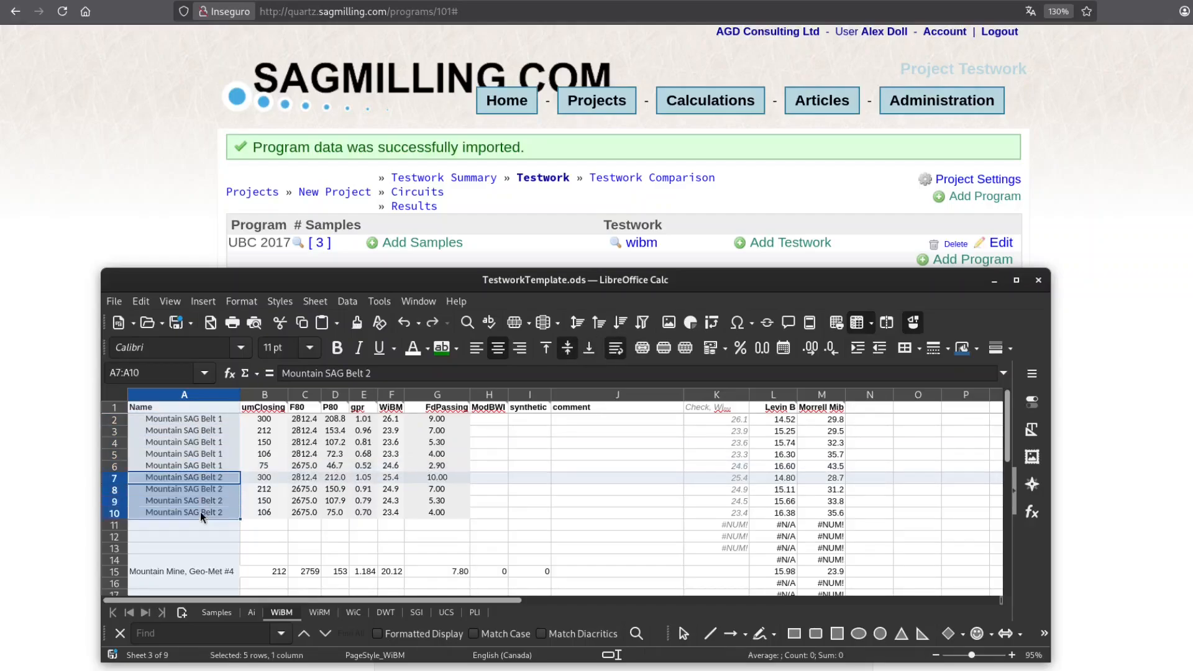
- Examine the sample names and umClosing sizes of the Mountain SAG Belt 1 rows on the WiBM sheet
{"action": "left_click", "coordinate": [264, 420]}
{"action": "key", "text": "Down"}
{"action": "key", "text": "Down"}
{"action": "key", "text": "Down"}
{"action": "key", "text": "Down"}
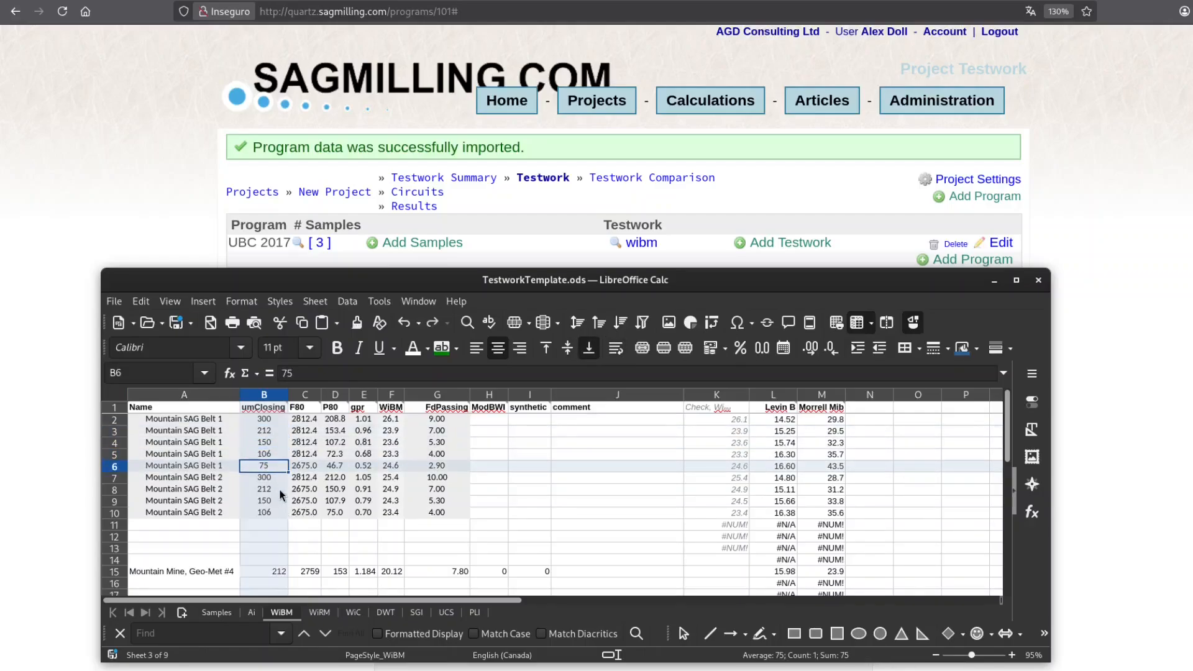
{"action": "left_click", "coordinate": [219, 467]}
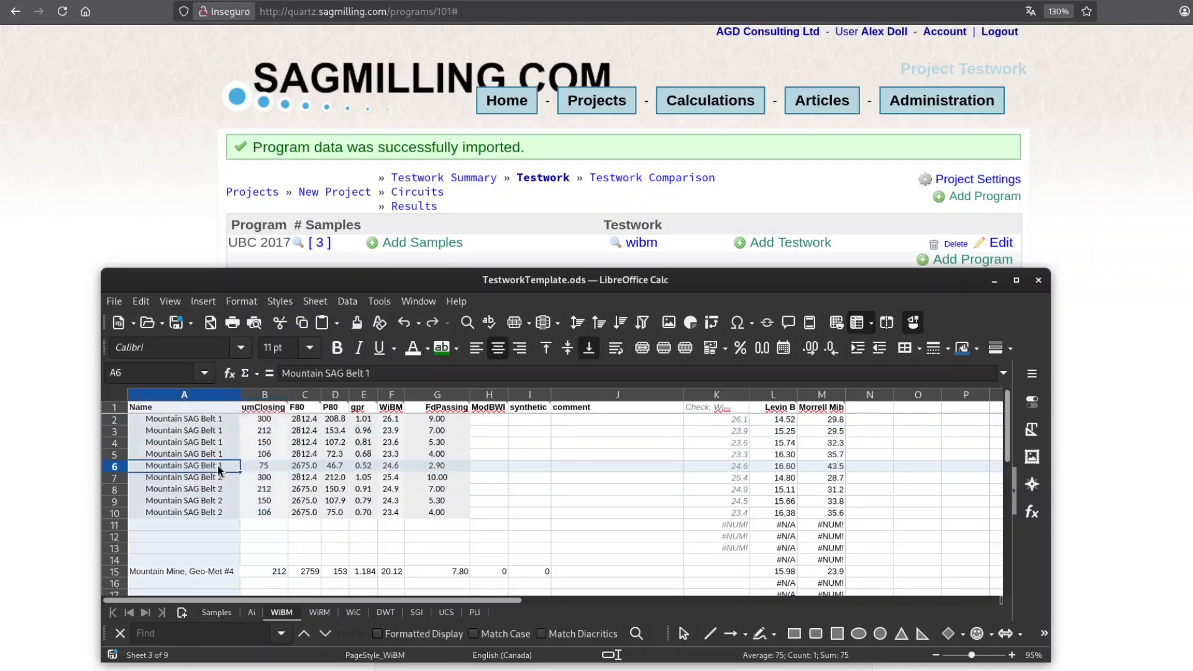
{"action": "left_click", "coordinate": [220, 455]}
{"action": "left_click", "coordinate": [223, 443]}
{"action": "left_click", "coordinate": [224, 433]}
{"action": "left_click", "coordinate": [224, 423]}
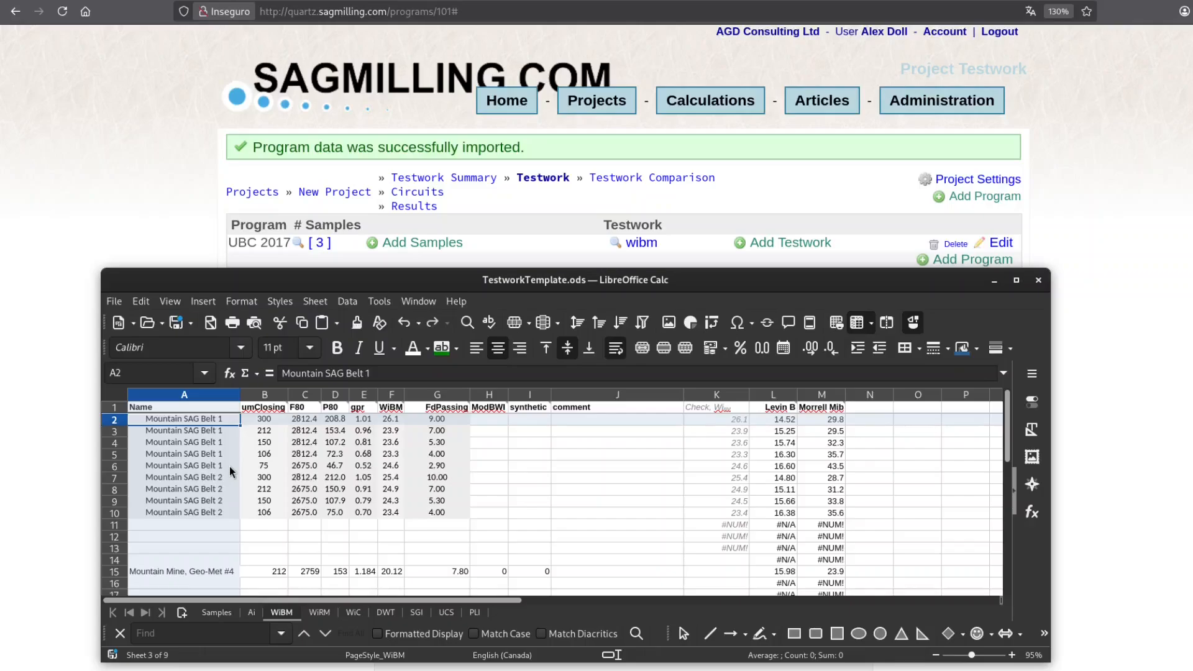
- Check the F80, P80, gpr, WiBM and FdPassing entries of the Mountain SAG Belt 1 rows
{"action": "left_click", "coordinate": [312, 421]}
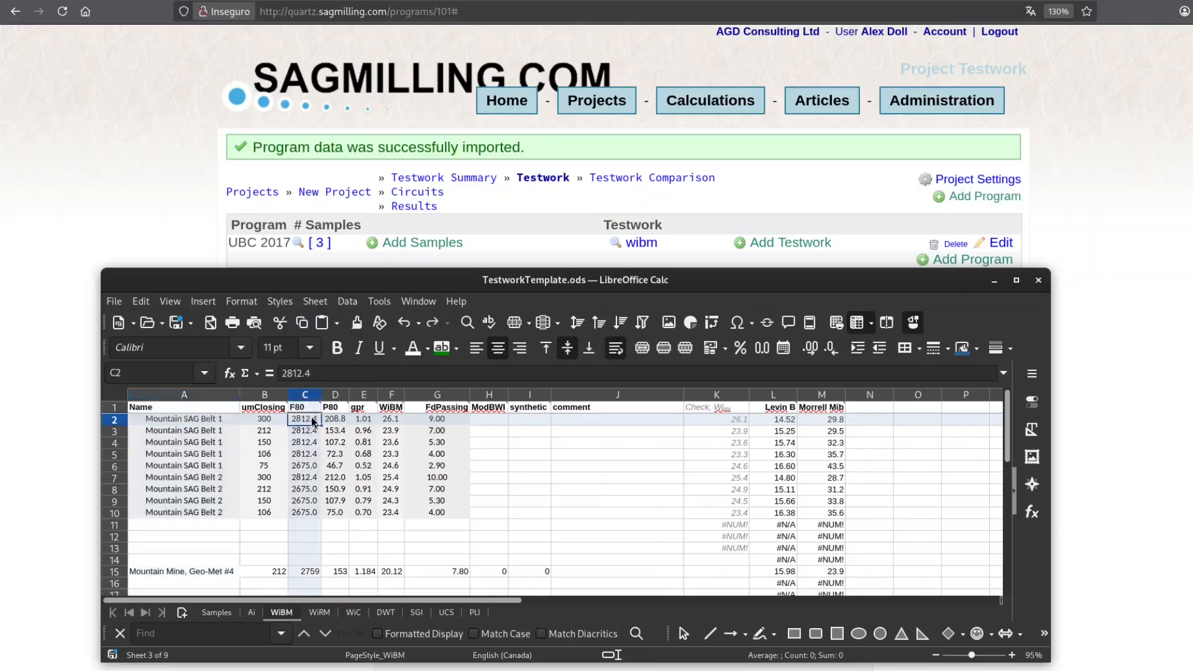
{"action": "left_click", "coordinate": [329, 417]}
{"action": "left_click", "coordinate": [364, 419]}
{"action": "left_click", "coordinate": [390, 418]}
{"action": "left_click", "coordinate": [437, 419]}
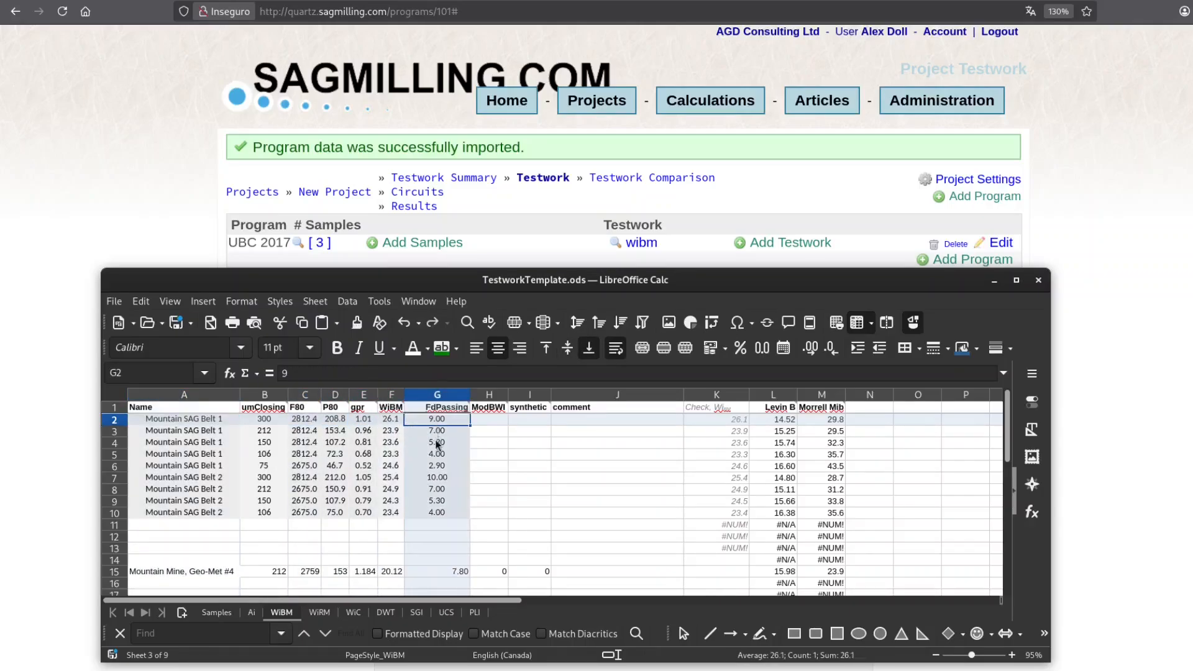
{"action": "left_click", "coordinate": [437, 443]}
{"action": "left_click", "coordinate": [437, 455]}
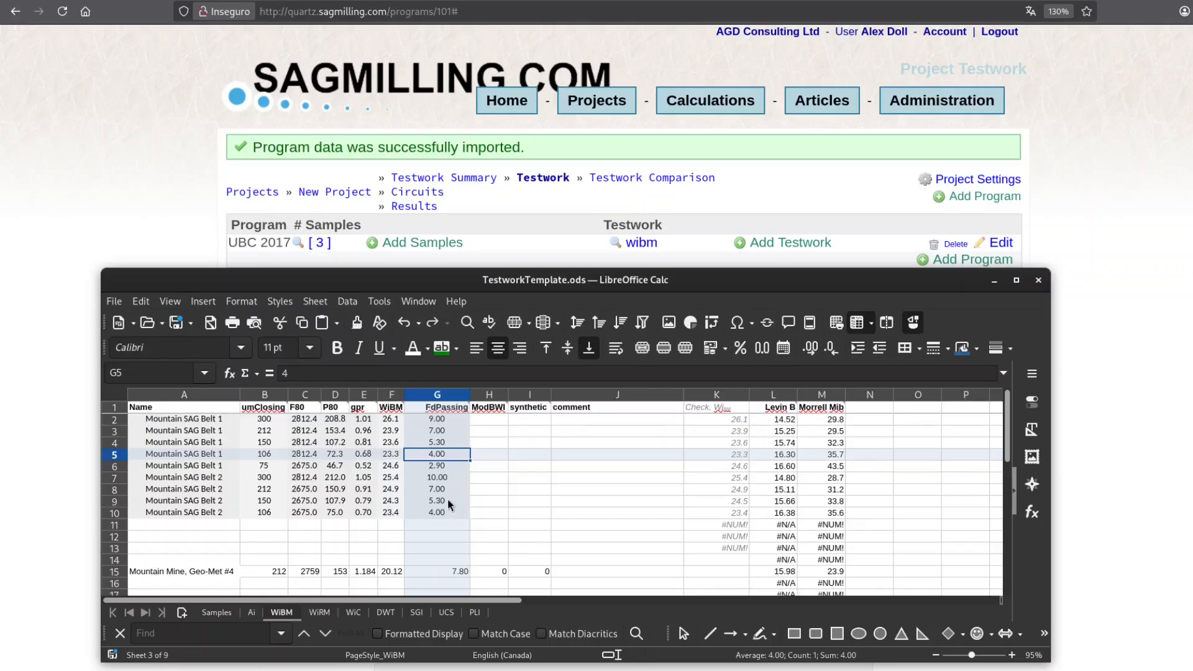
- Fill the ModBWI and synthetic columns with 0 for all Mountain SAG Belt 1 and 2 rows, H2:I10
{"action": "left_click", "coordinate": [486, 420]}
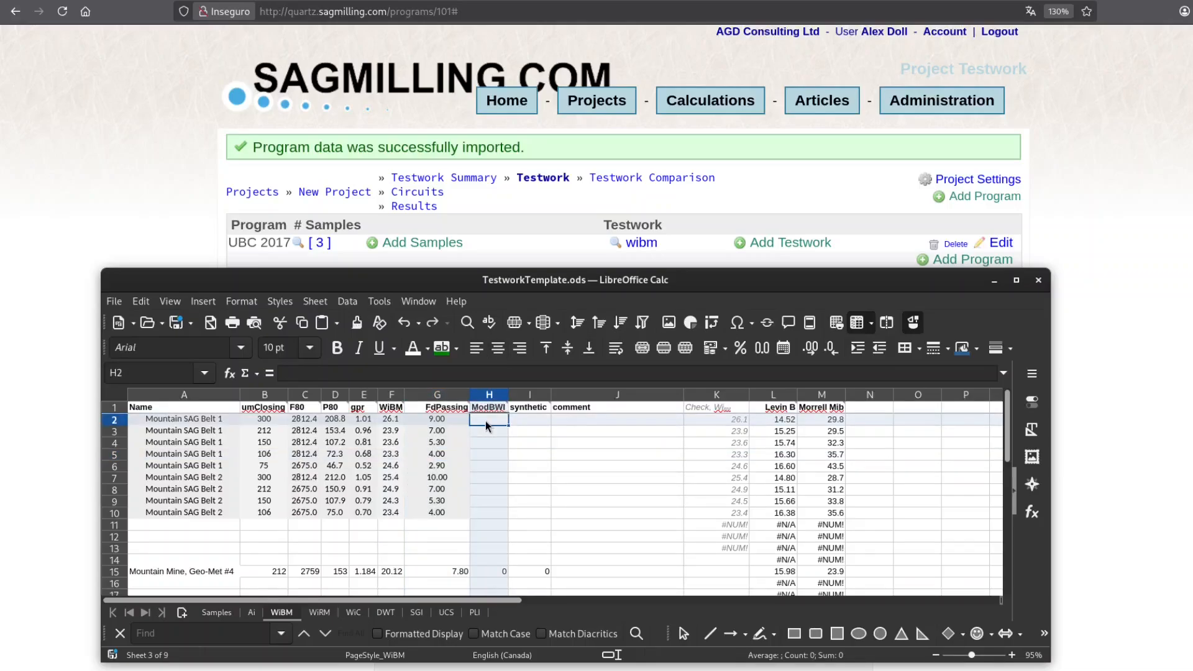
{"action": "type", "text": "0"}
{"action": "key", "text": "Tab"}
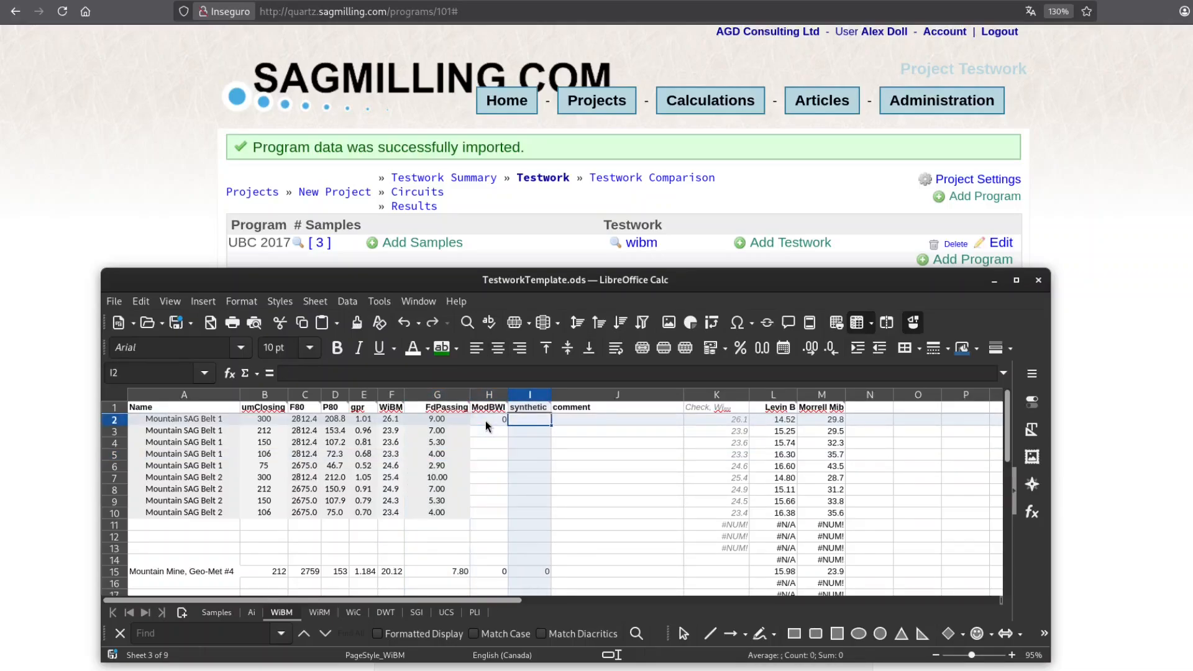
{"action": "type", "text": "0"}
{"action": "key", "text": "Return"}
{"action": "key", "text": "shift+Left"}
{"action": "key", "text": "ctrl+c"}
{"action": "key", "text": "shift+Down"}
{"action": "key", "text": "shift+Down"}
{"action": "key", "text": "shift+Down"}
{"action": "key", "text": "shift+Down"}
{"action": "key", "text": "shift+Down"}
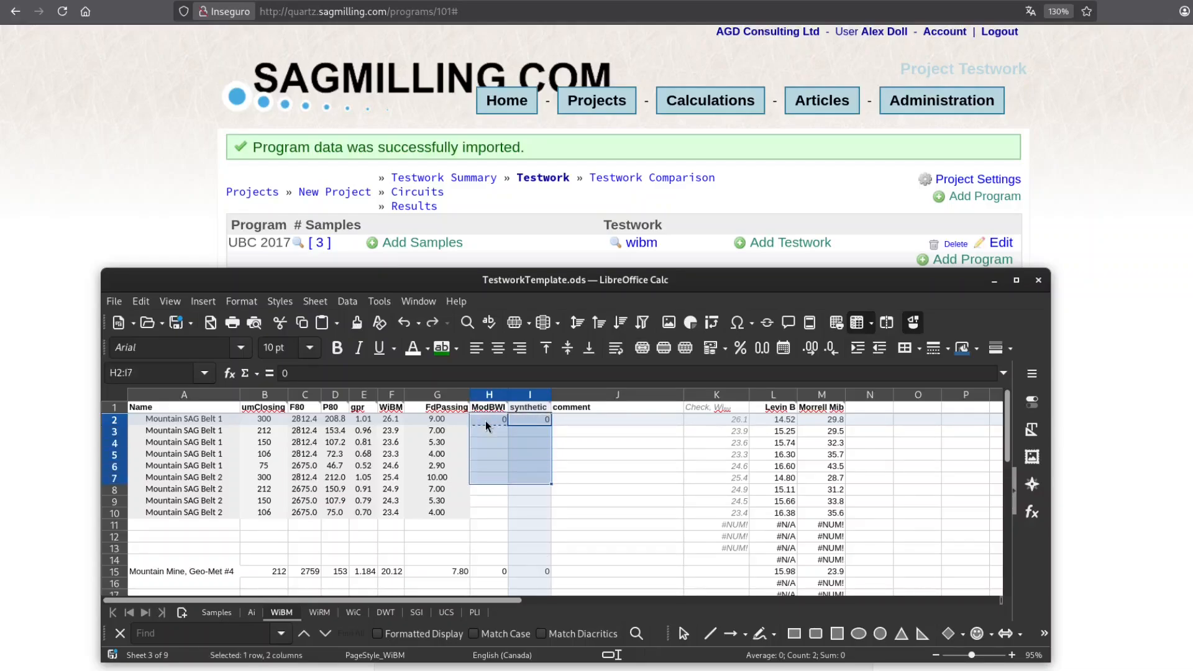
{"action": "key", "text": "shift+Down"}
{"action": "key", "text": "shift+Down"}
{"action": "key", "text": "shift+Down"}
{"action": "key", "text": "ctrl+v"}
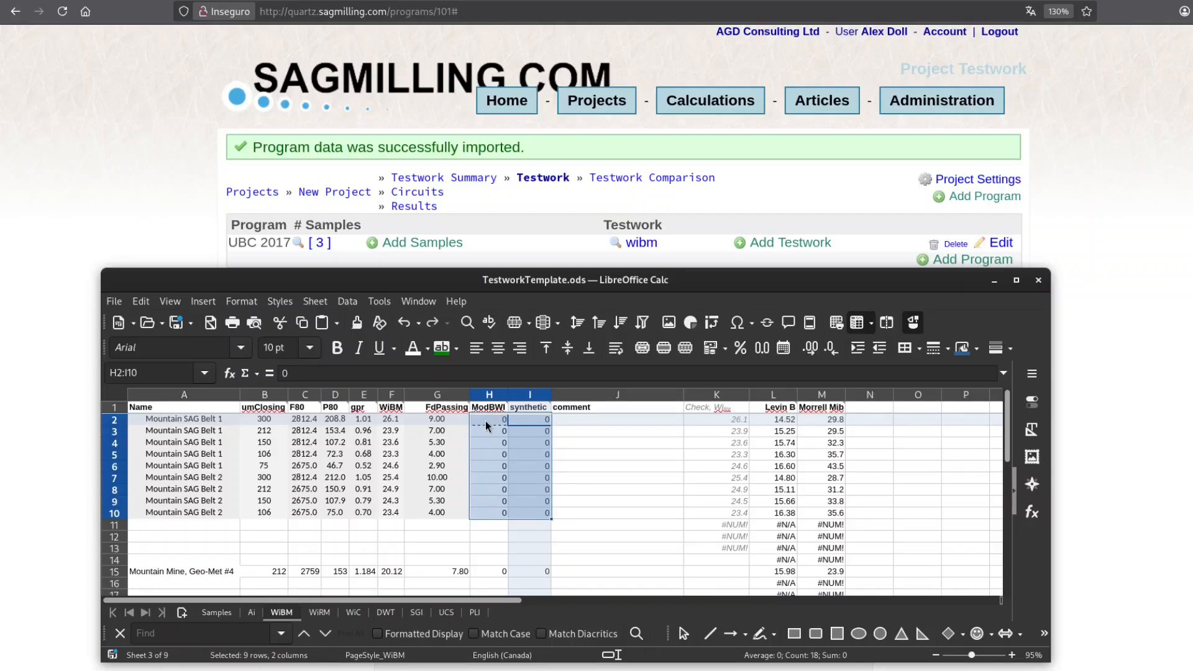
- Copy WiBM sheet range A1:I10, switch to SAGMILLING.COM and start adding wibm testwork to the UBC 2017 program with no laboratory chosen
{"action": "left_click_drag", "start_coordinate": [538, 513], "coordinate": [187, 405]}
{"action": "right_click", "coordinate": [186, 405]}
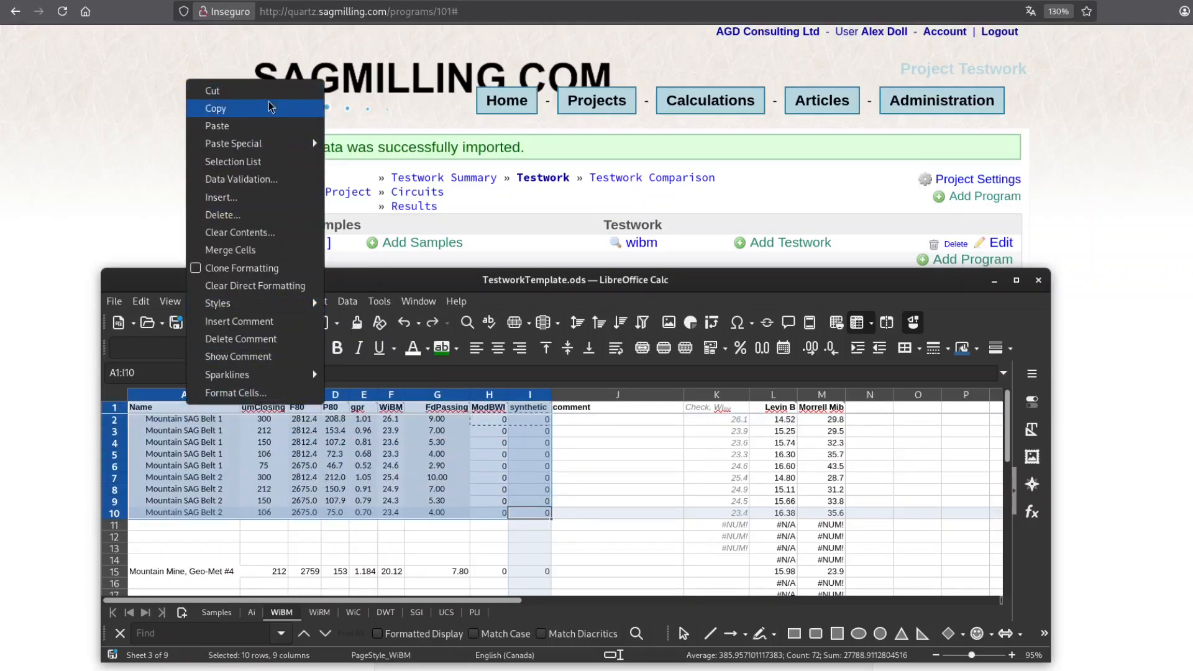
{"action": "left_click", "coordinate": [218, 99]}
{"action": "left_click", "coordinate": [782, 257]}
{"action": "left_click", "coordinate": [779, 244]}
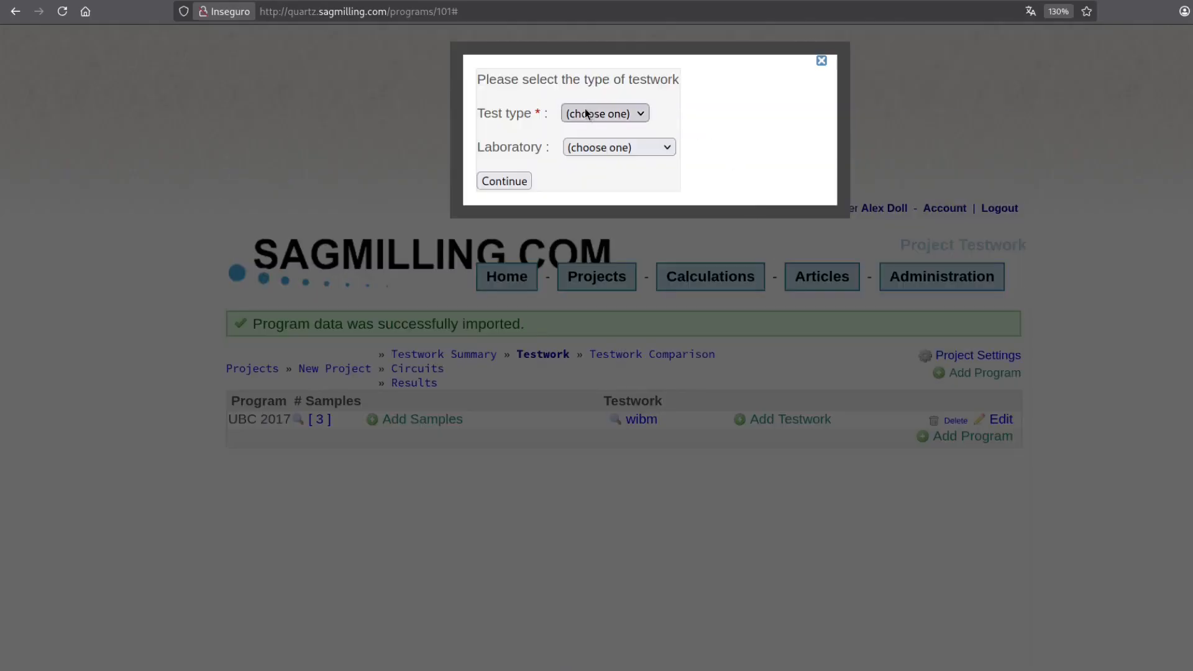
{"action": "left_click", "coordinate": [604, 113]}
{"action": "left_click", "coordinate": [586, 255]}
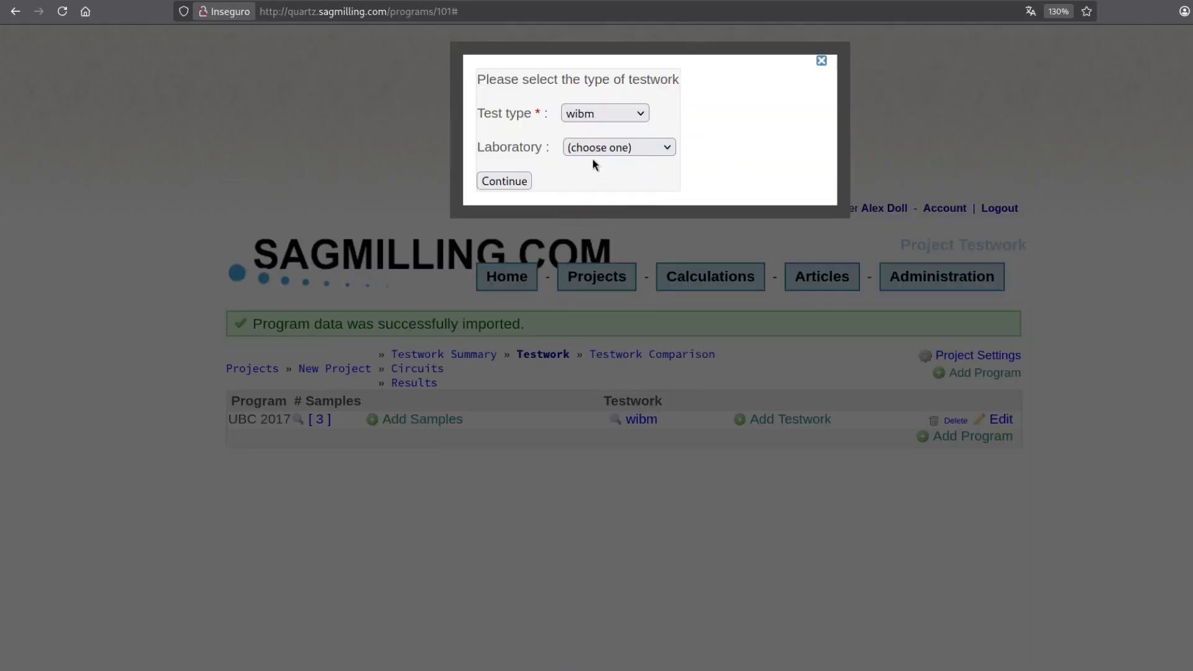
{"action": "left_click", "coordinate": [517, 179]}
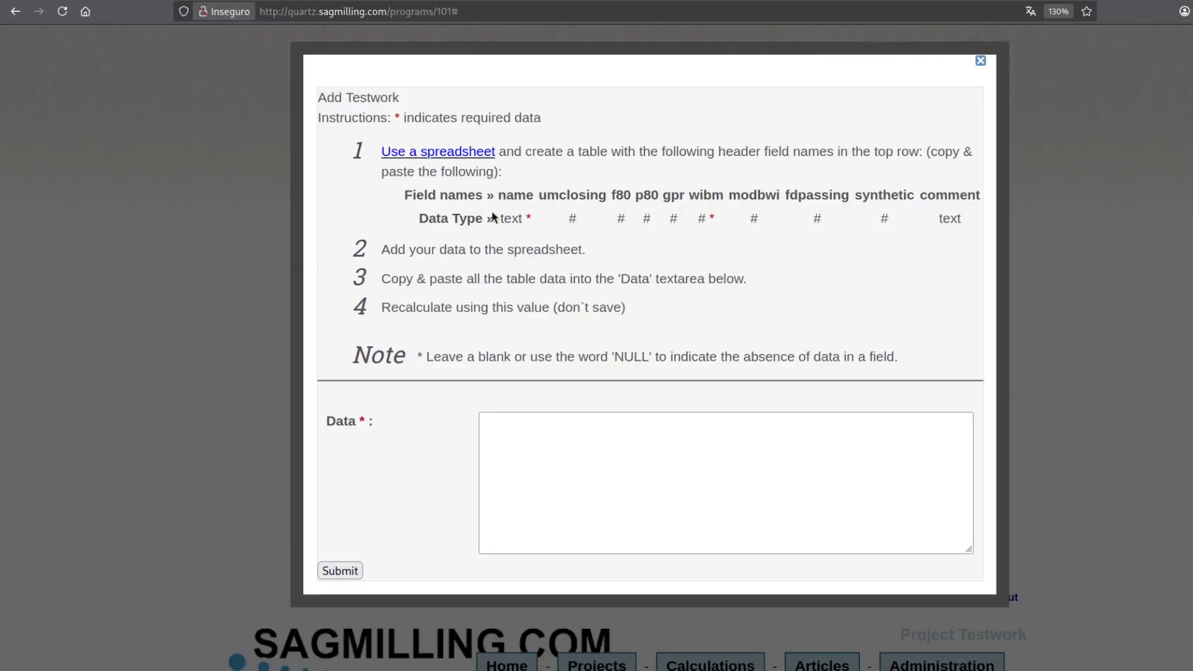
- Paste the copied Mountain SAG Belt table as the testwork data, check it, submit it and accept the import
{"action": "right_click", "coordinate": [497, 447]}
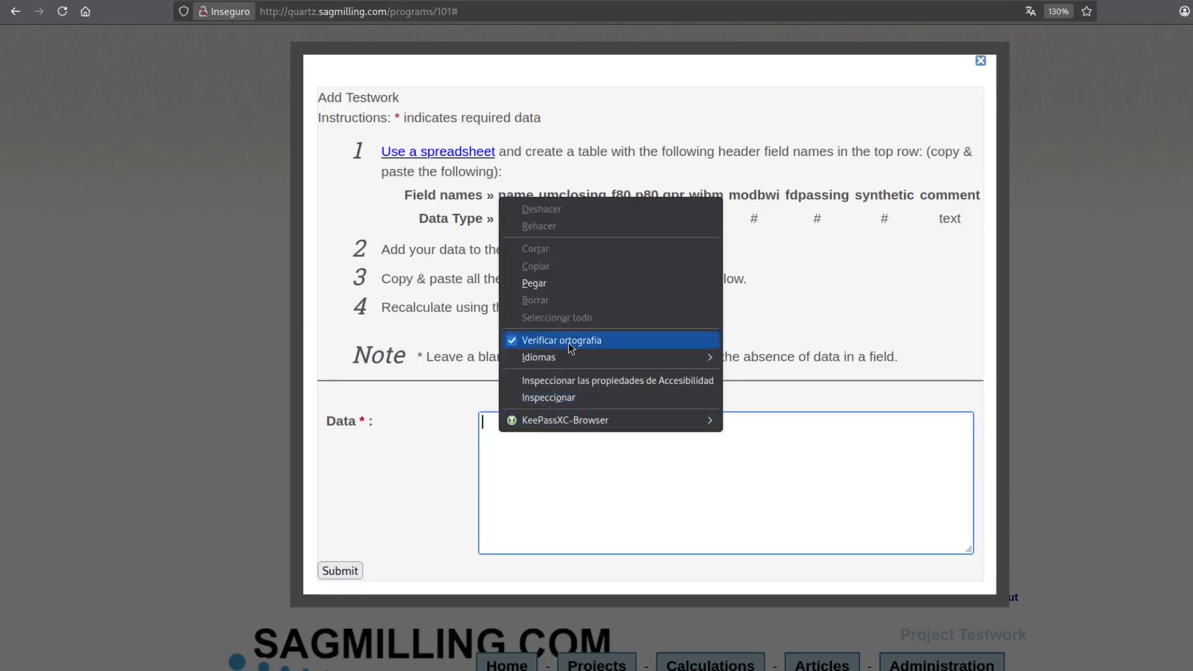
{"action": "left_click", "coordinate": [527, 285]}
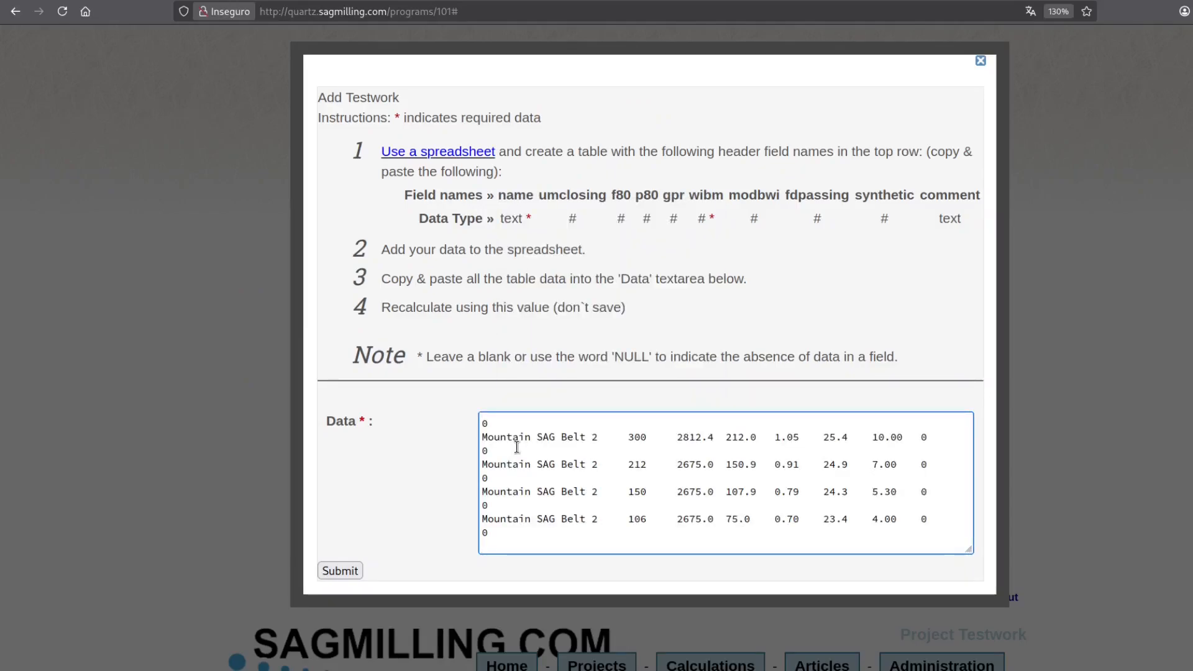
{"action": "scroll", "coordinate": [625, 456], "scroll_direction": "up", "scroll_amount": 5}
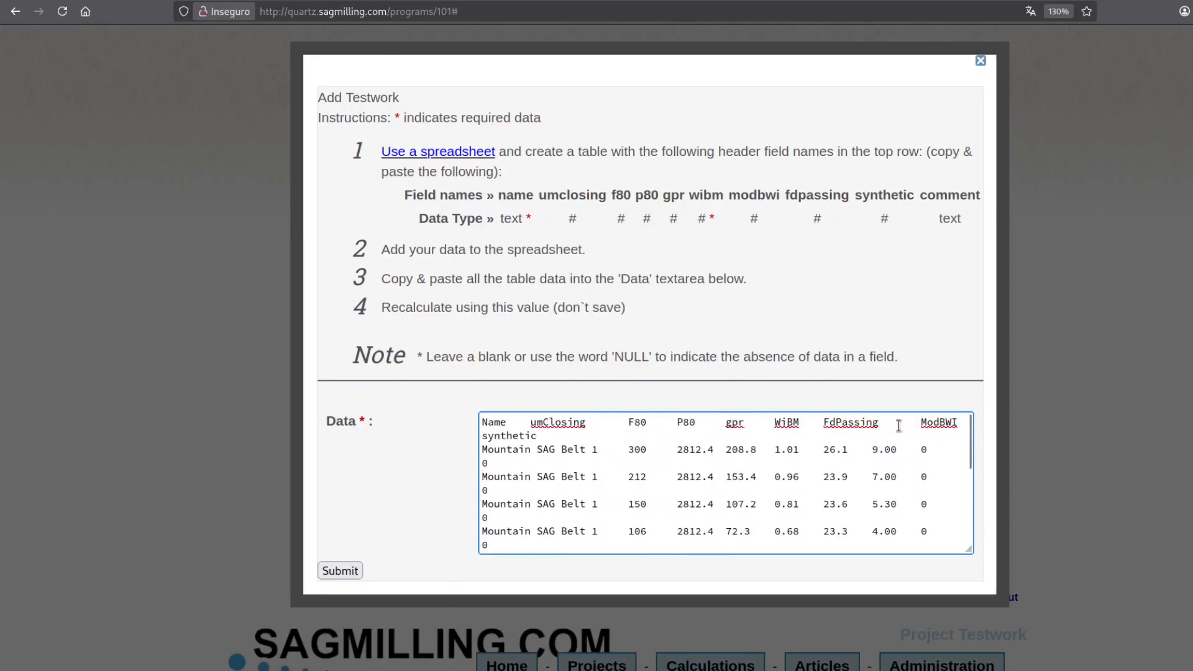
{"action": "left_click", "coordinate": [774, 449]}
{"action": "left_click", "coordinate": [343, 570]}
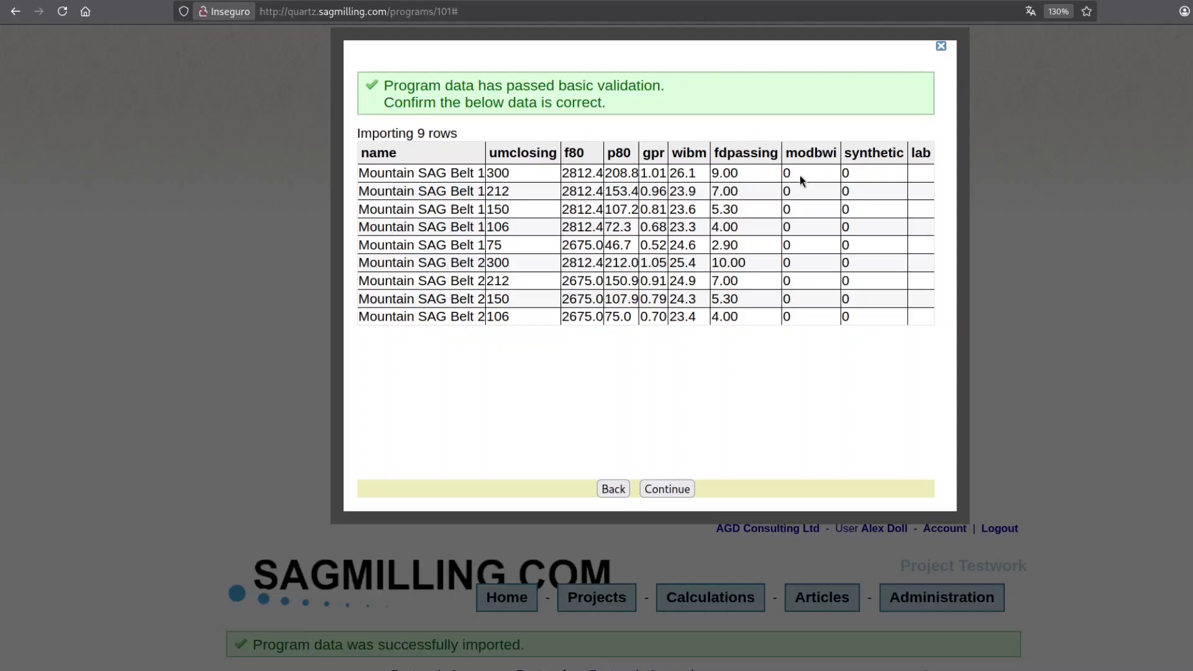
{"action": "left_click", "coordinate": [660, 488]}
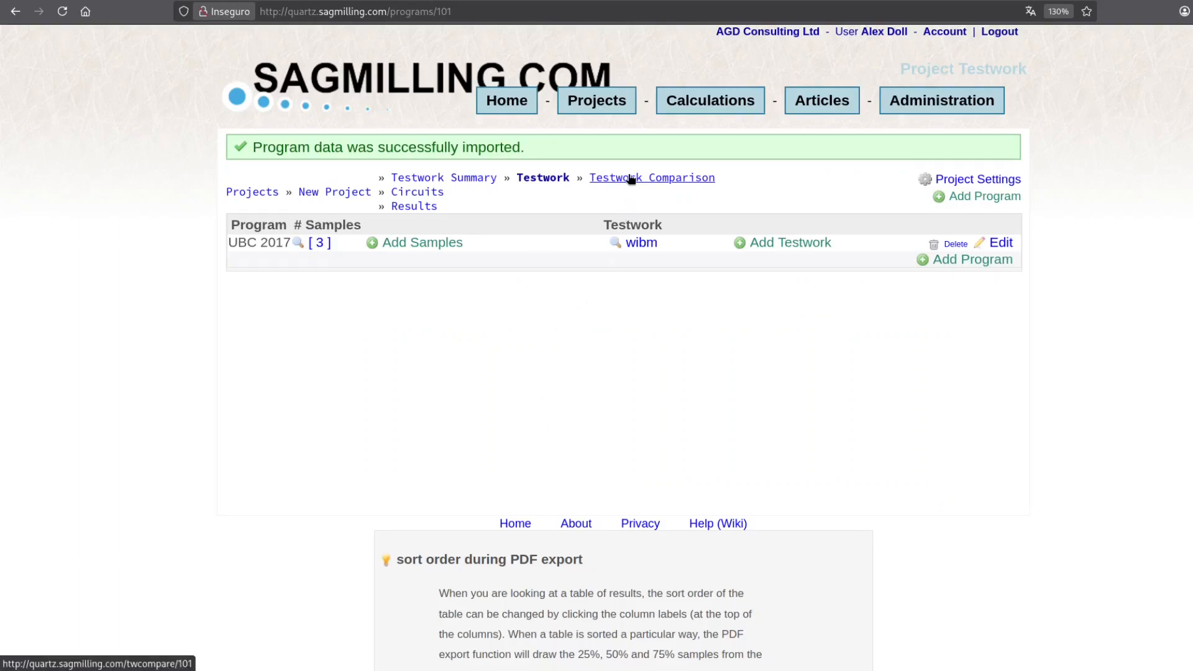
- Open the Testwork Summary and compare the WiBM values of Mountain SAG Belt 1 and Mountain SAG Belt 2
{"action": "left_click", "coordinate": [471, 180]}
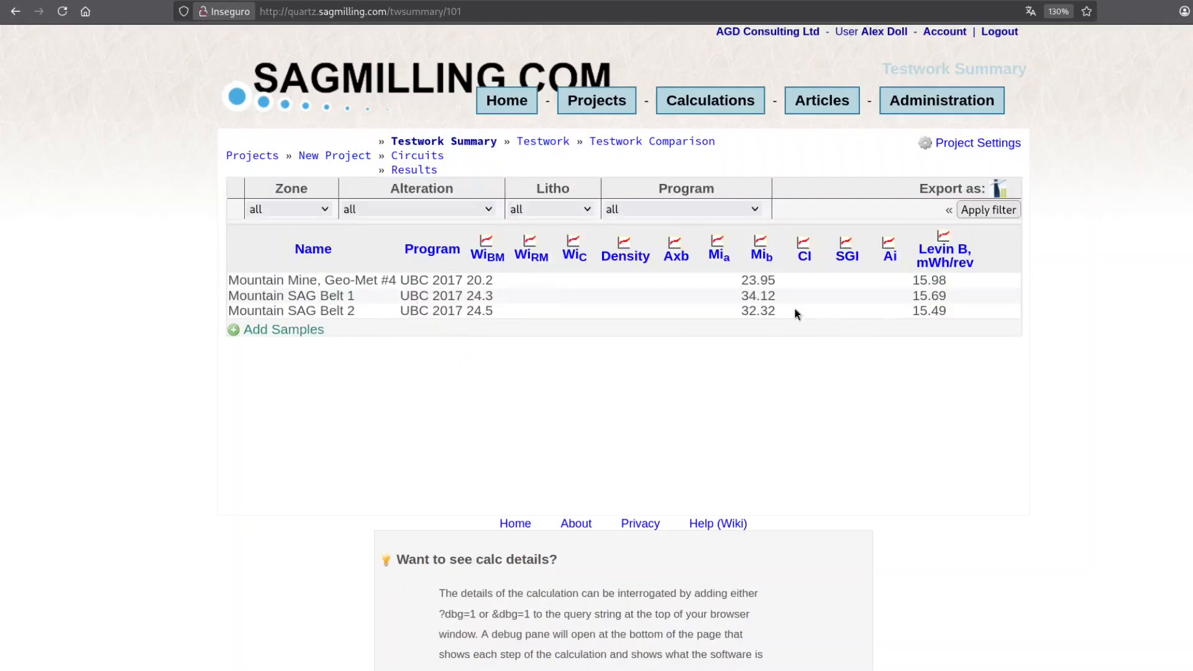
{"action": "double_click", "coordinate": [474, 296]}
{"action": "left_click", "coordinate": [469, 312]}
{"action": "double_click", "coordinate": [472, 310]}
{"action": "double_click", "coordinate": [475, 296]}
{"action": "left_click", "coordinate": [465, 311]}
{"action": "left_click_drag", "start_coordinate": [467, 296], "coordinate": [494, 298]}
- Plot WiBM on the Y axis against WiBM P80 on the X axis in the Testwork Comparison and inspect the project's points
{"action": "left_click", "coordinate": [642, 147]}
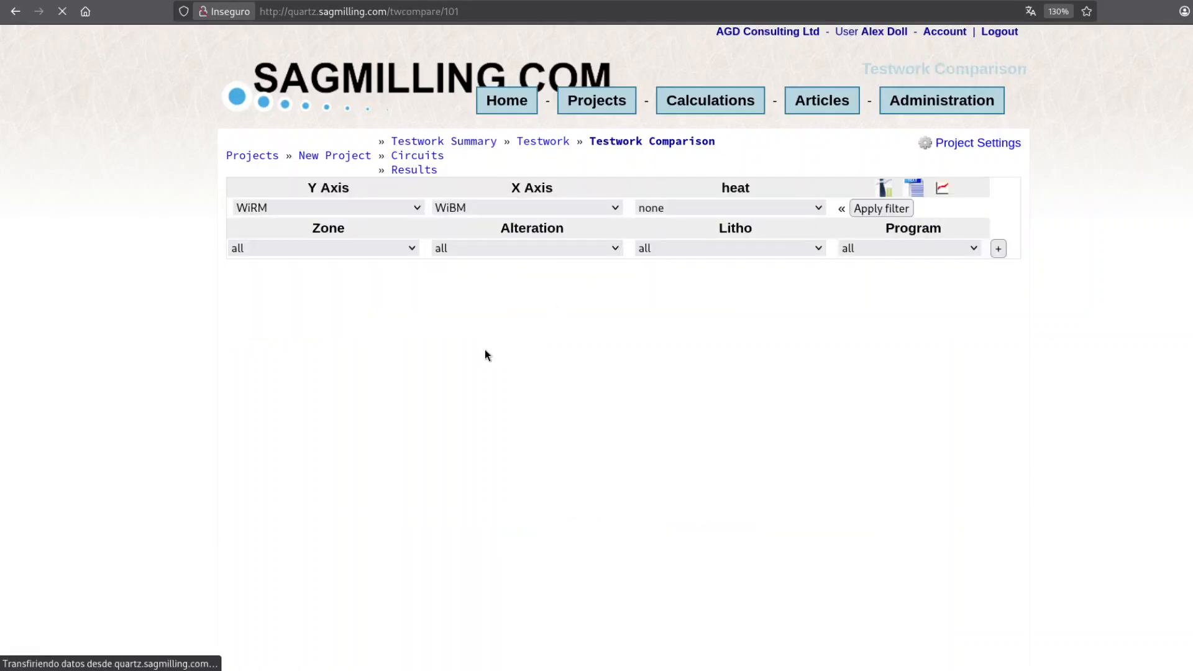
{"action": "left_click", "coordinate": [312, 215]}
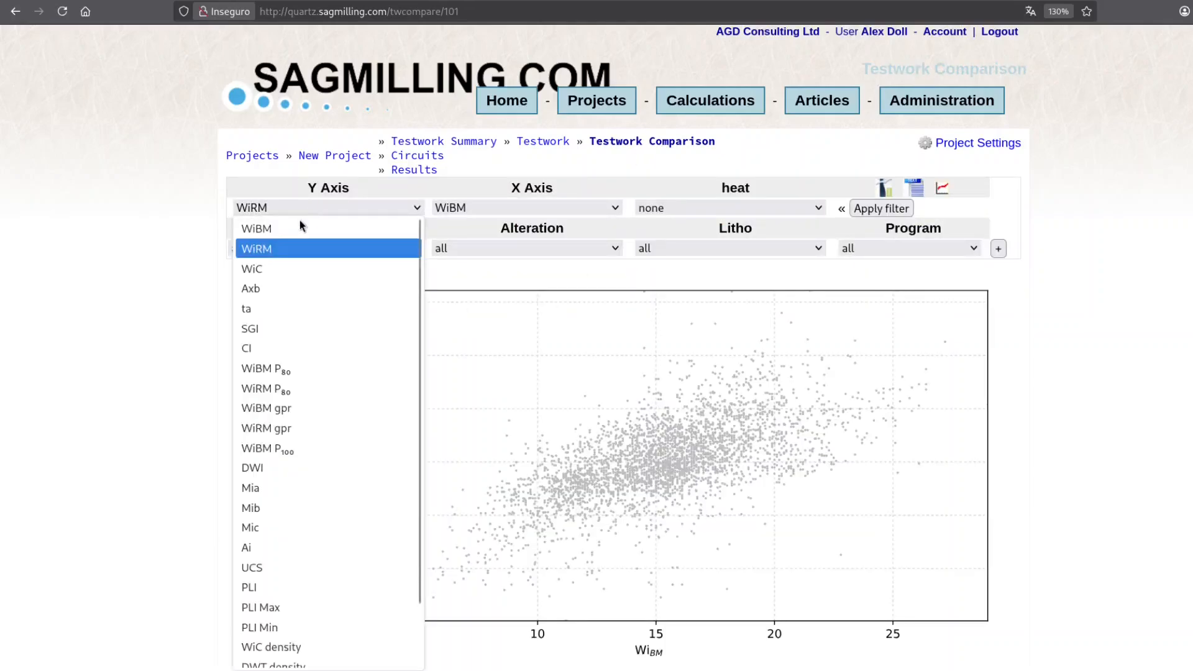
{"action": "left_click", "coordinate": [324, 229]}
{"action": "left_click", "coordinate": [489, 210]}
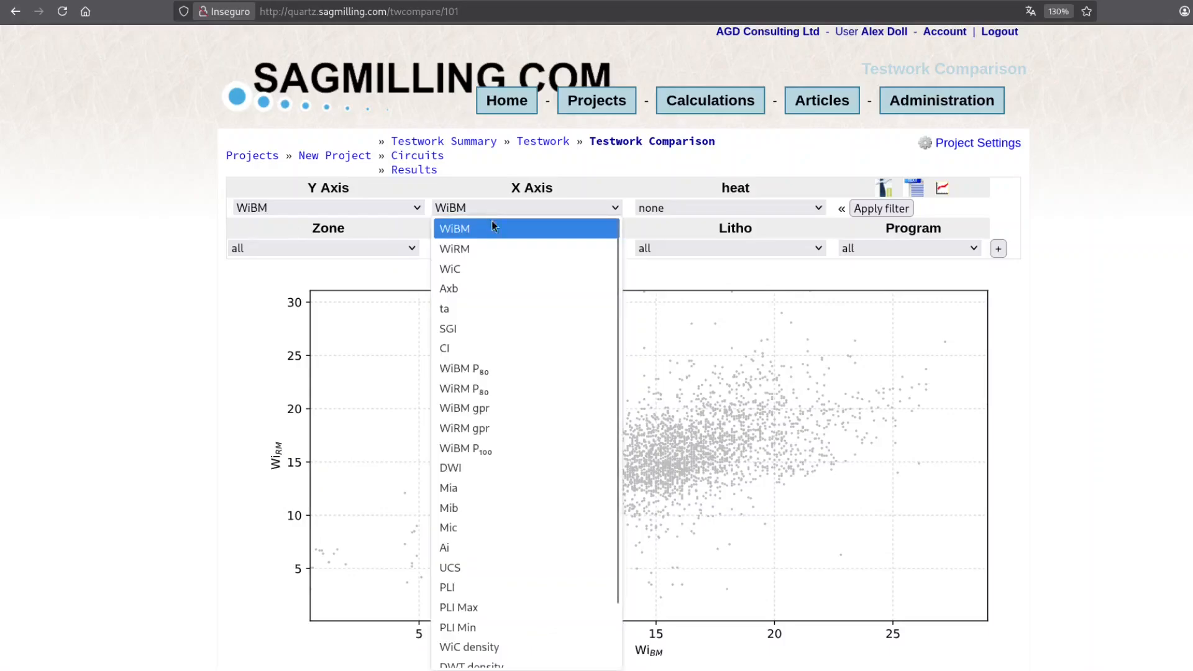
{"action": "left_click", "coordinate": [484, 369]}
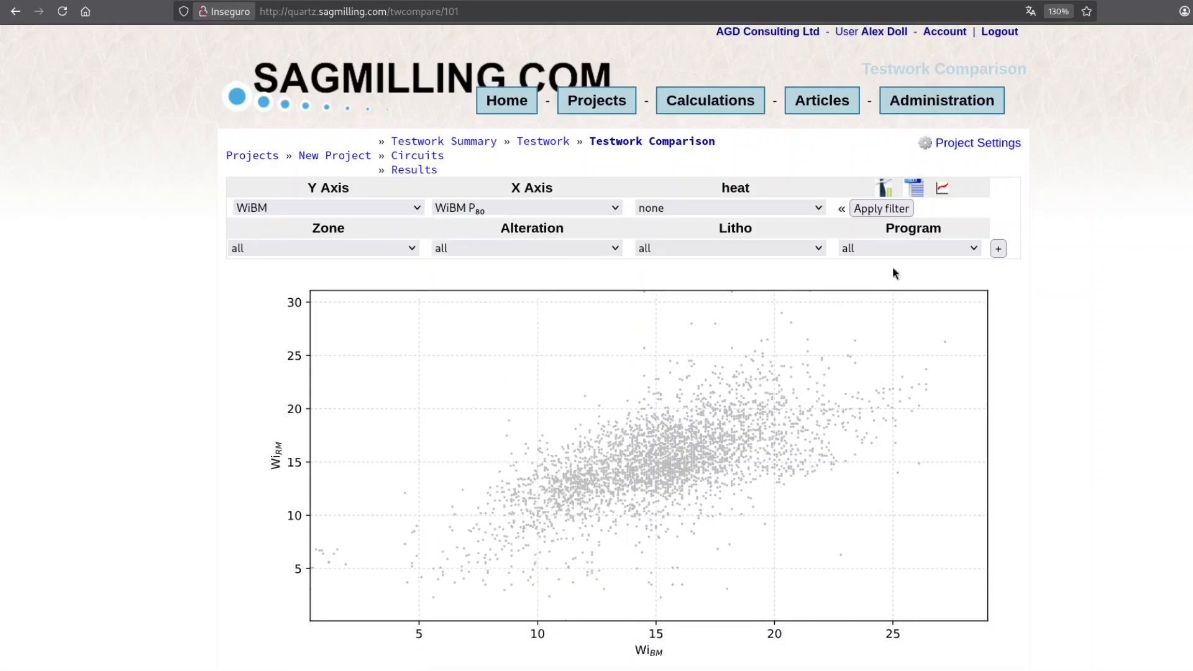
{"action": "left_click", "coordinate": [473, 216]}
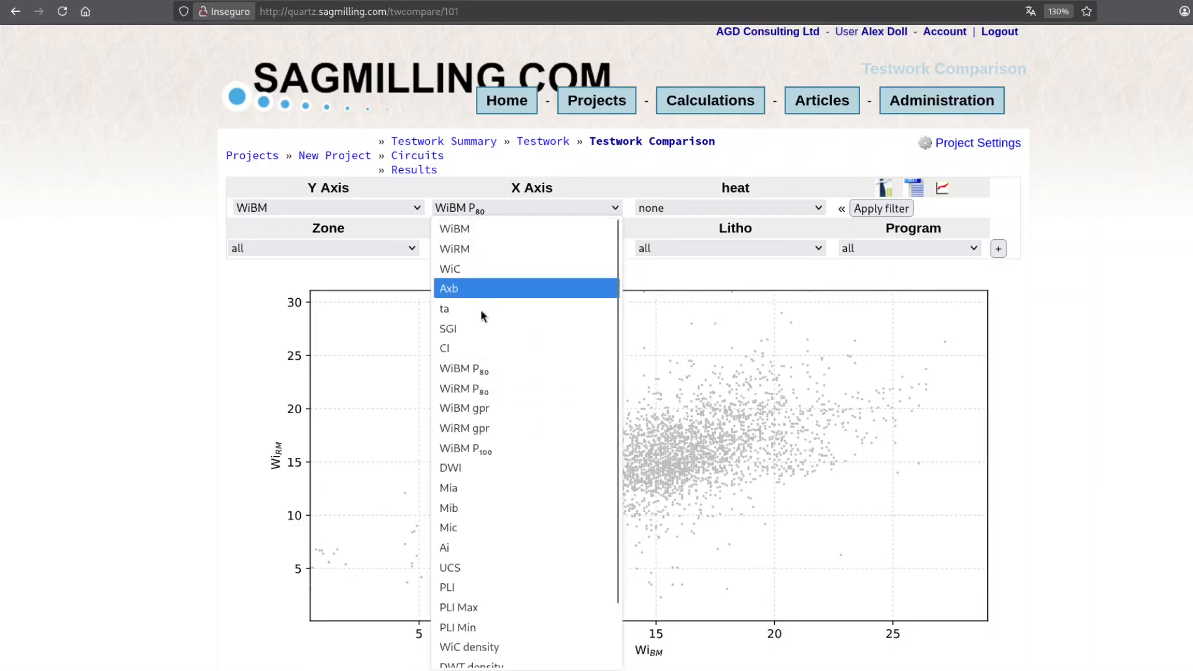
{"action": "left_click", "coordinate": [497, 371]}
{"action": "left_click", "coordinate": [880, 208]}
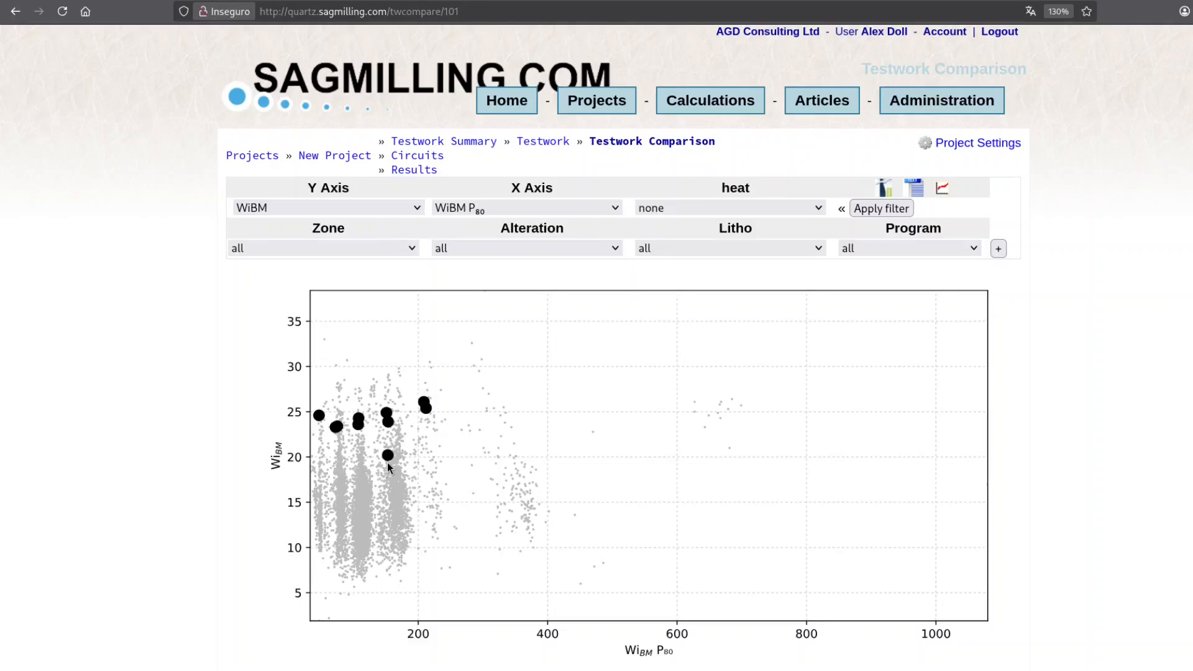
{"action": "mouse_move", "coordinate": [390, 457]}
- Change the comparison plot to Levin B, mWh/rev on the Y axis against WiBM on the X axis and apply it
{"action": "left_click", "coordinate": [479, 210]}
{"action": "left_click", "coordinate": [470, 235]}
{"action": "left_click", "coordinate": [386, 211]}
{"action": "scroll", "coordinate": [302, 646], "scroll_direction": "down", "scroll_amount": 2}
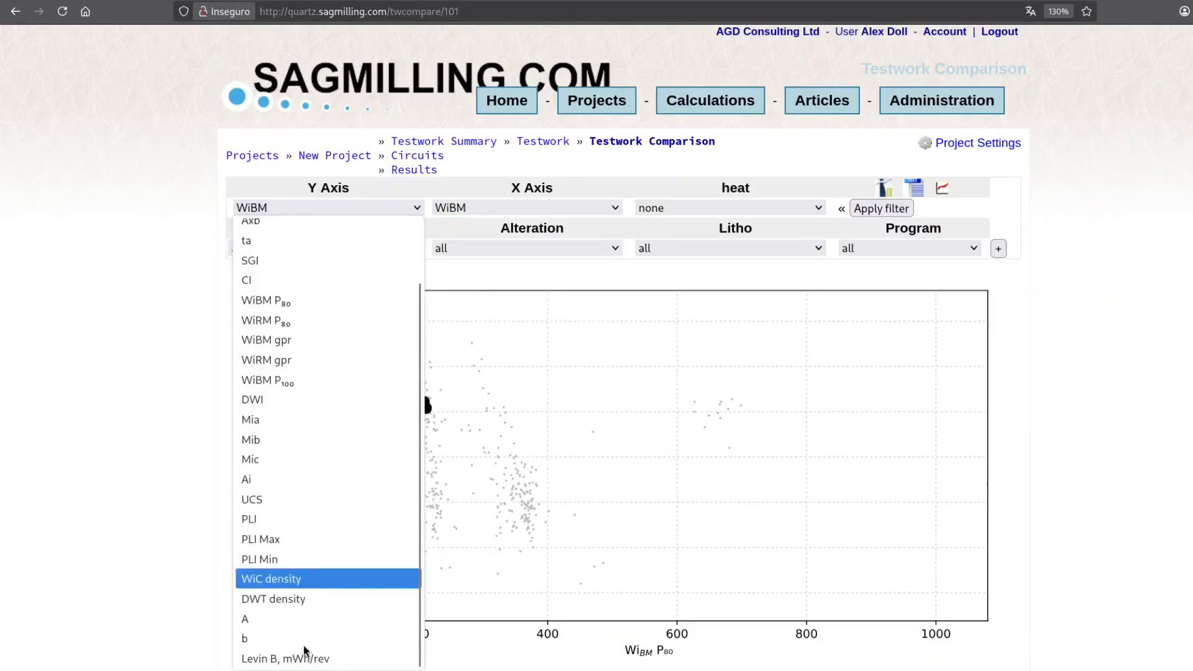
{"action": "left_click", "coordinate": [302, 660]}
{"action": "left_click", "coordinate": [885, 213]}
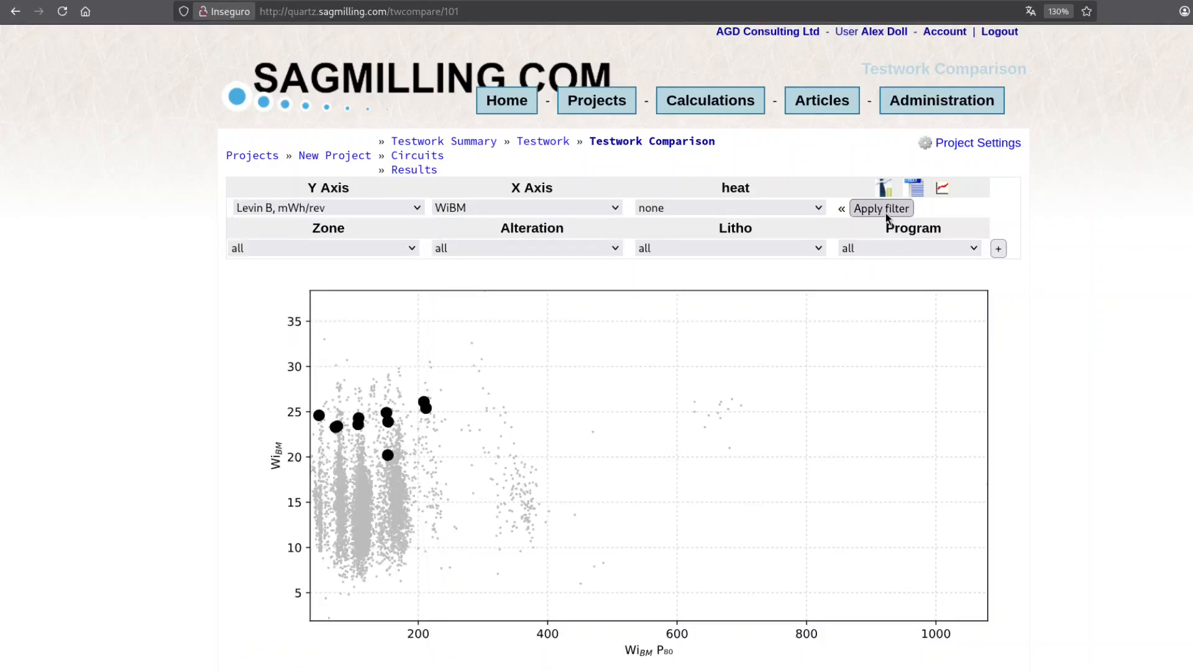